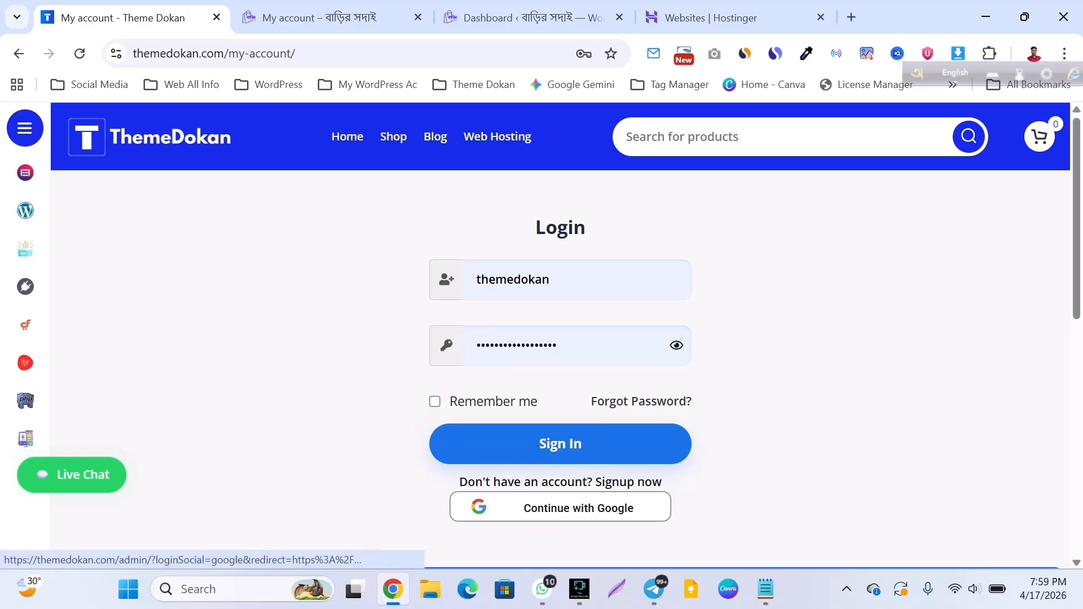
Compare the ThemeDokan login page, including its Google account chooser, with the barirsodai.themedokan.com login page
click(544, 508)
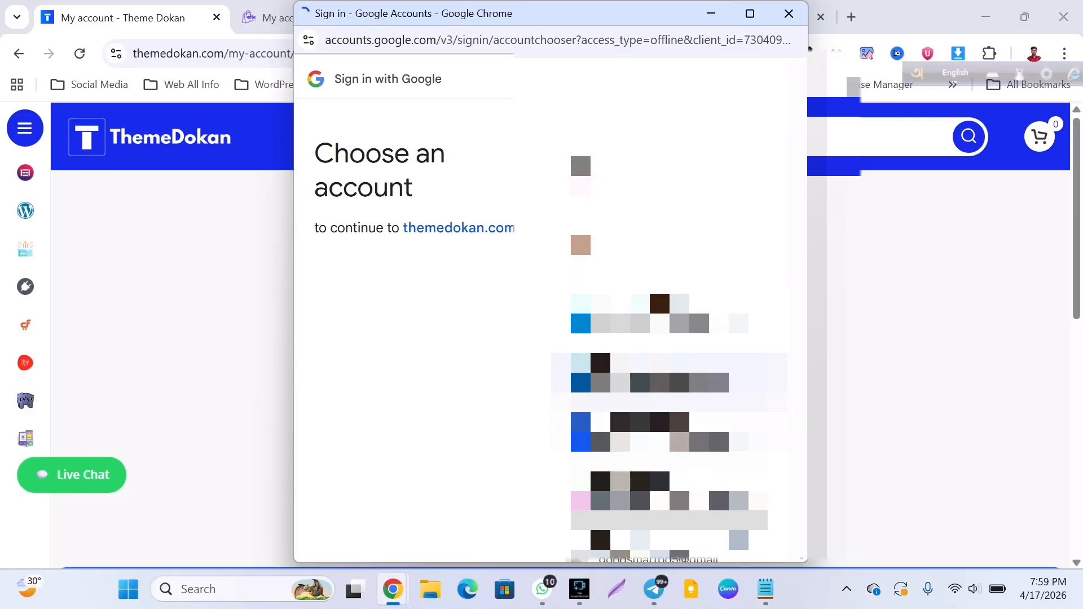
scroll(672, 375, down, 2)
click(789, 14)
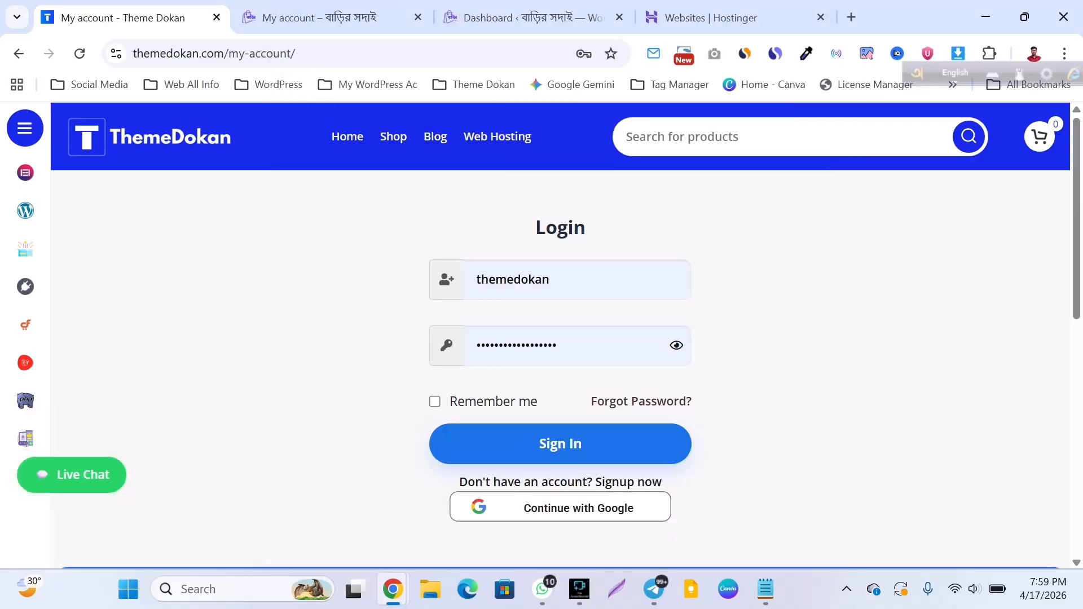
scroll(560, 339, down, 2)
key(ctrl+Tab)
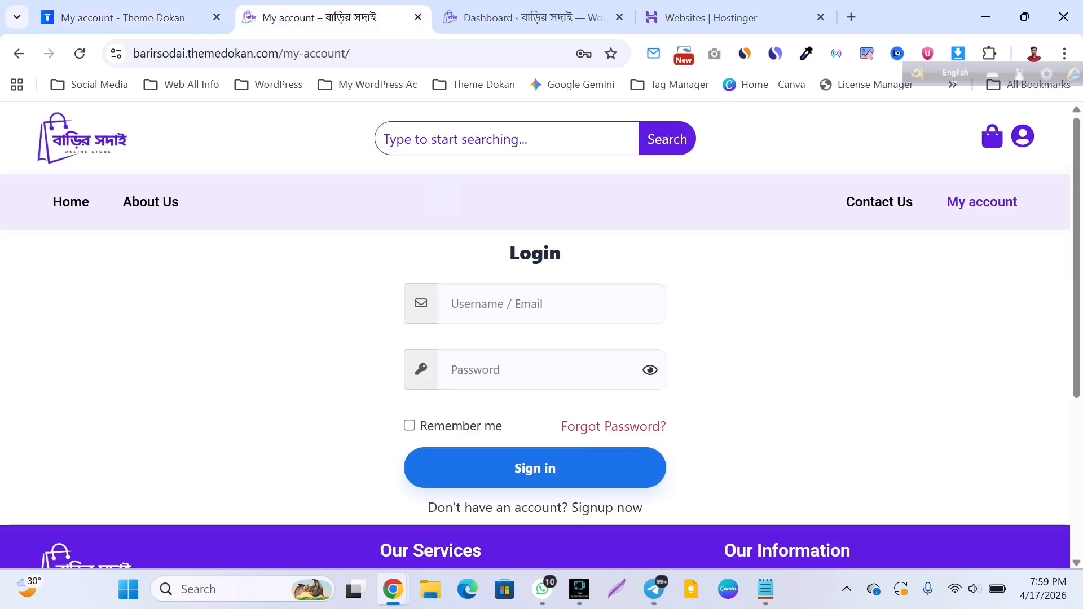
key(ctrl+shift+Tab)
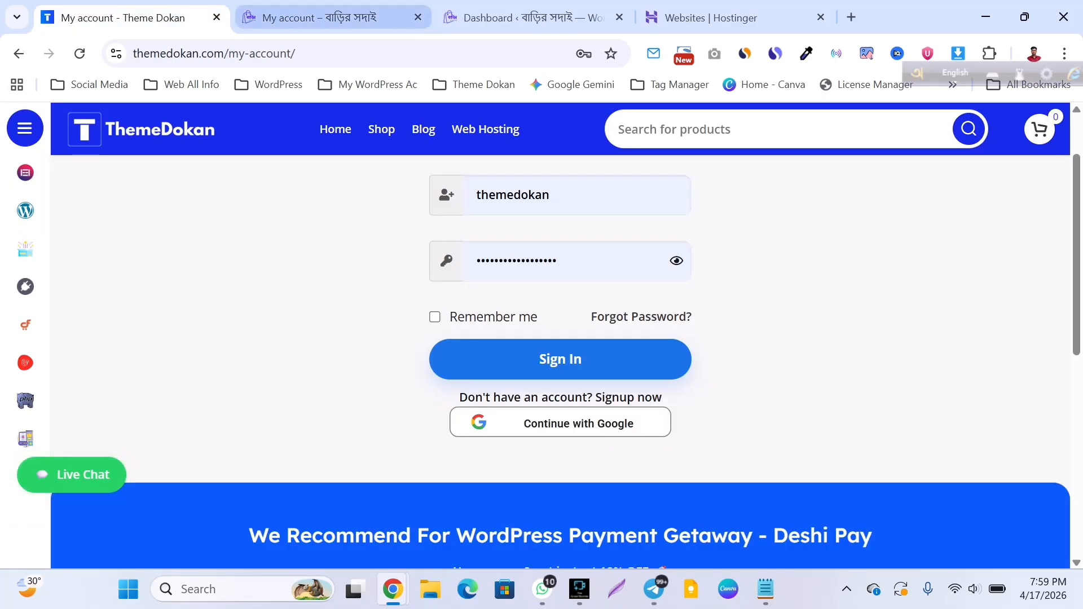
key(ctrl+Tab)
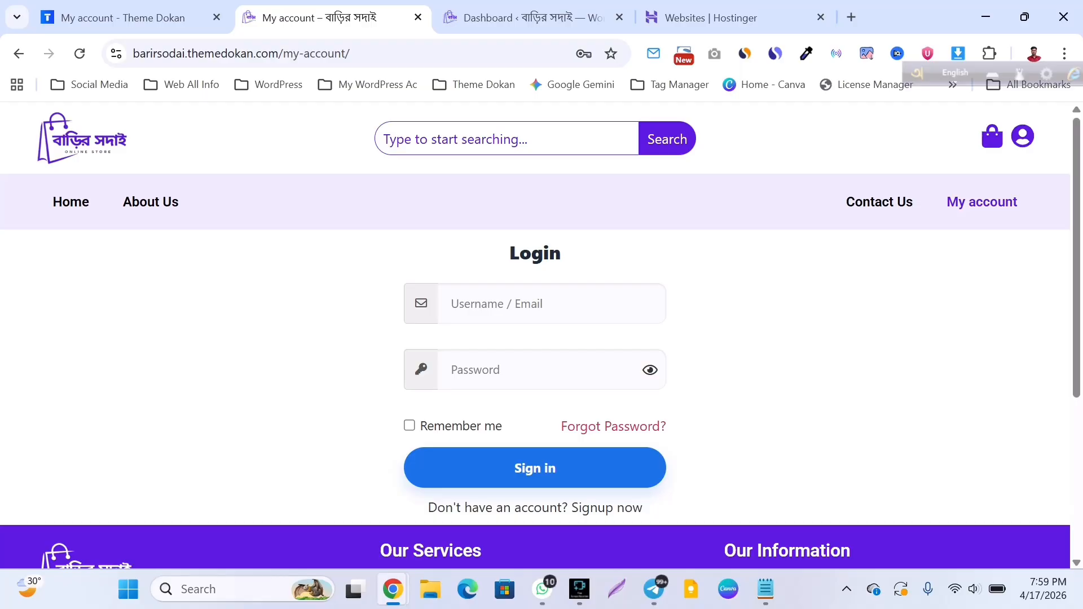
Search for "Nextend Social Login" among the plugins that can be added to the barirsodai WordPress site
key(ctrl+Tab)
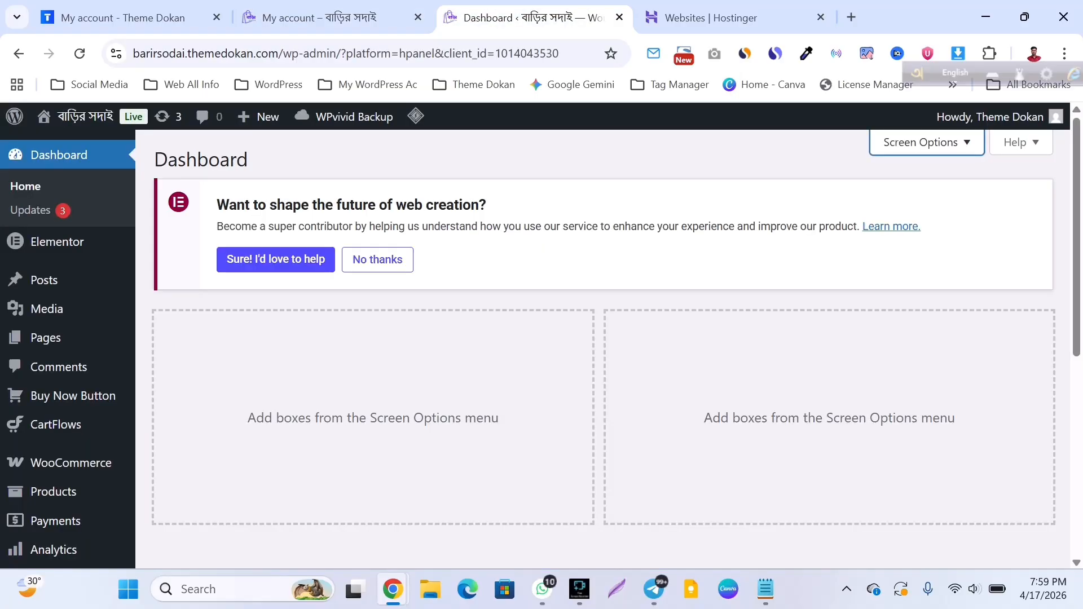
scroll(68, 339, down, 5)
mouse_move(51, 450)
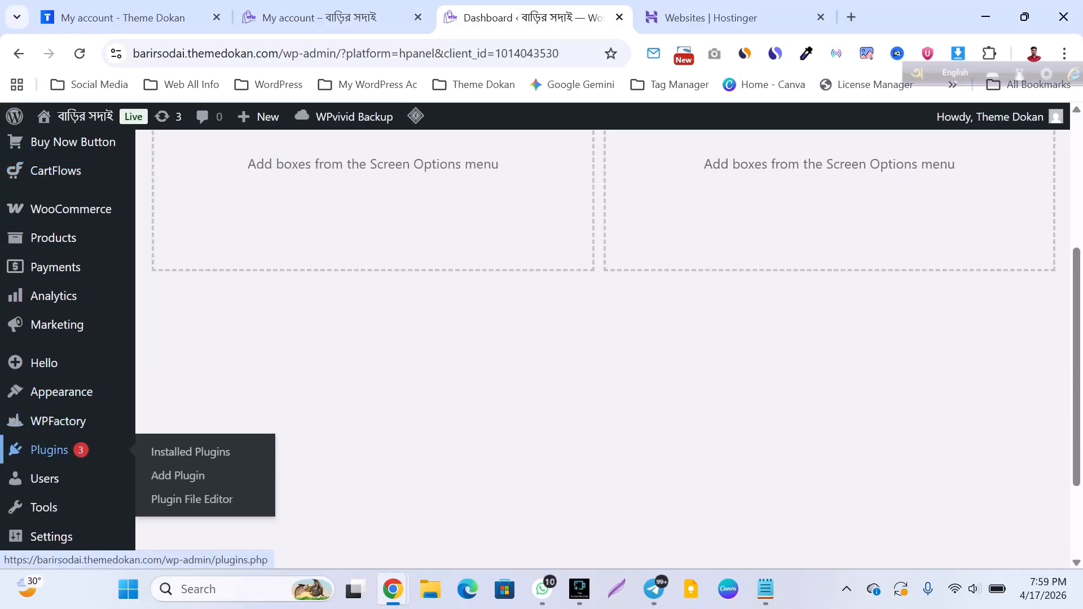
click(178, 475)
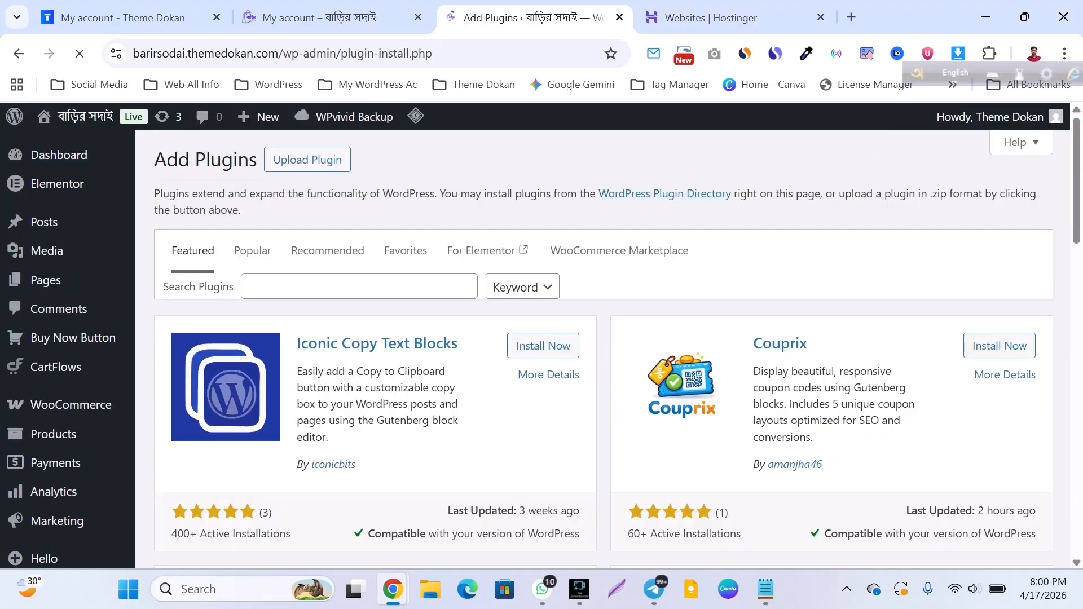
click(359, 286)
text(Nextend Social Login)
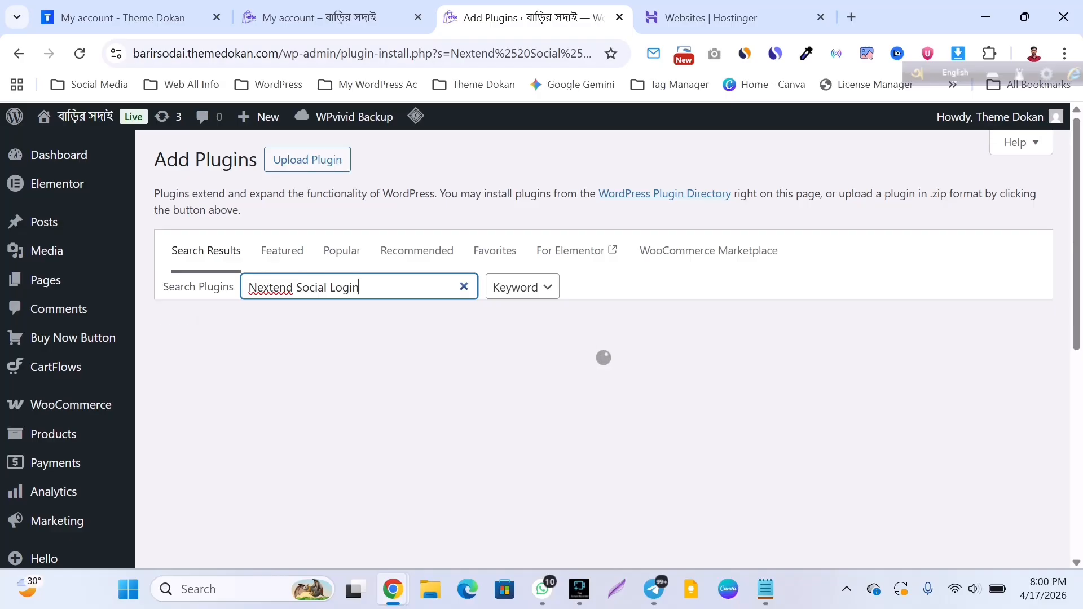
Install and activate the Nextend Social Login and Register plugin
scroll(602, 348, down, 1)
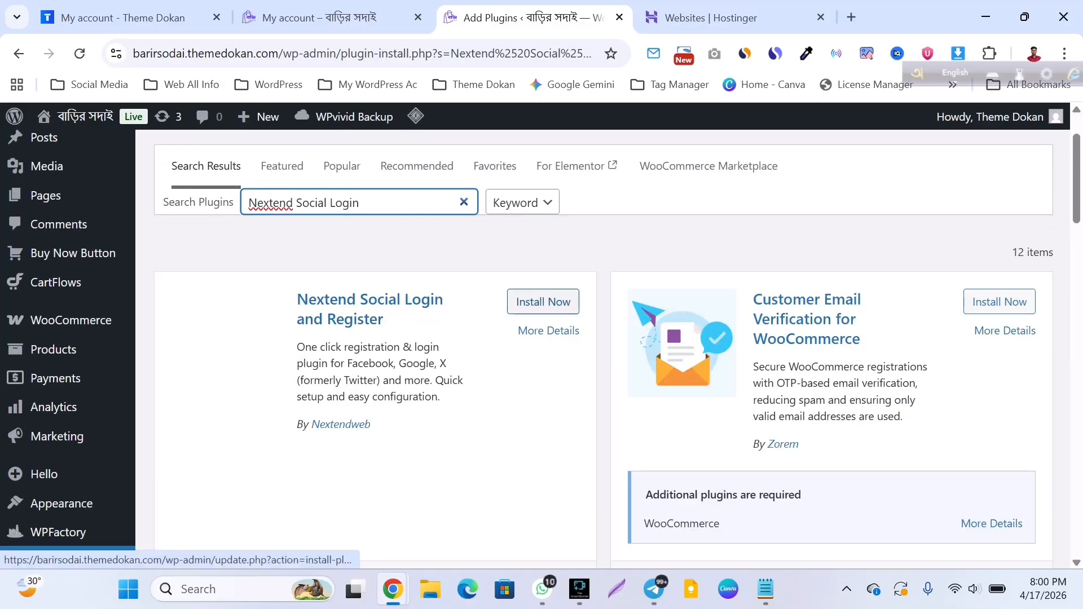
scroll(544, 302, down, 4)
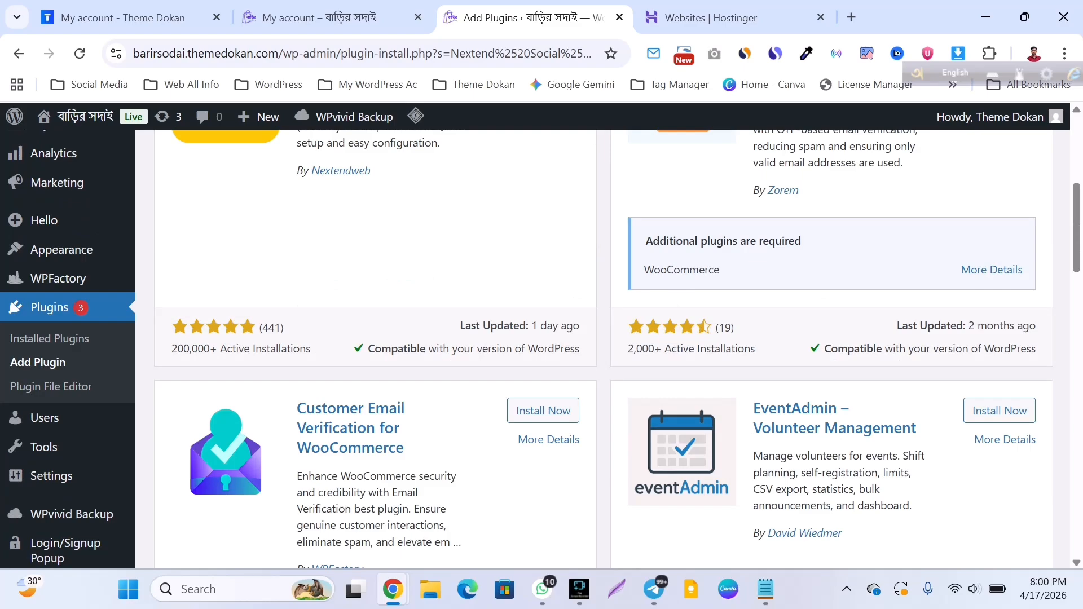
scroll(543, 349, up, 5)
click(535, 301)
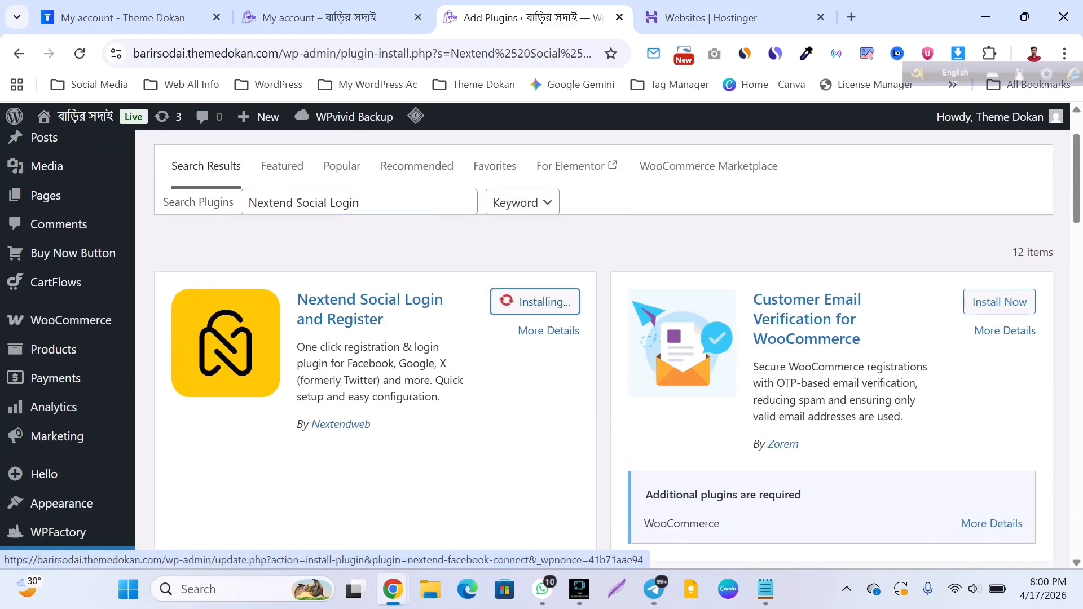
click(549, 301)
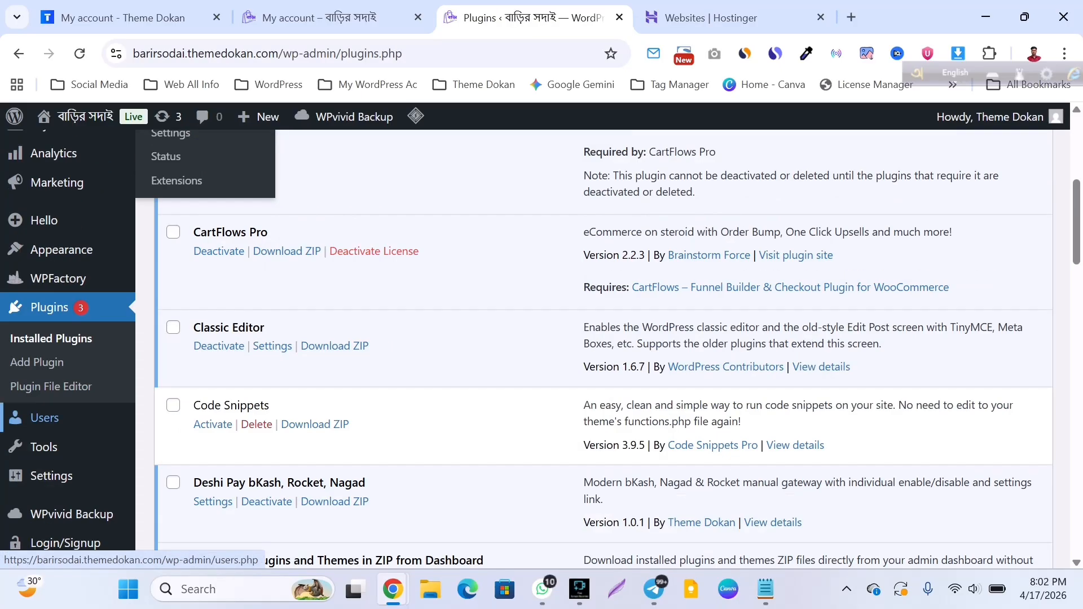
Go to the Nextend Social Login settings and open the Google provider's Getting Started instructions with the URLs for app creation
scroll(56, 412, down, 5)
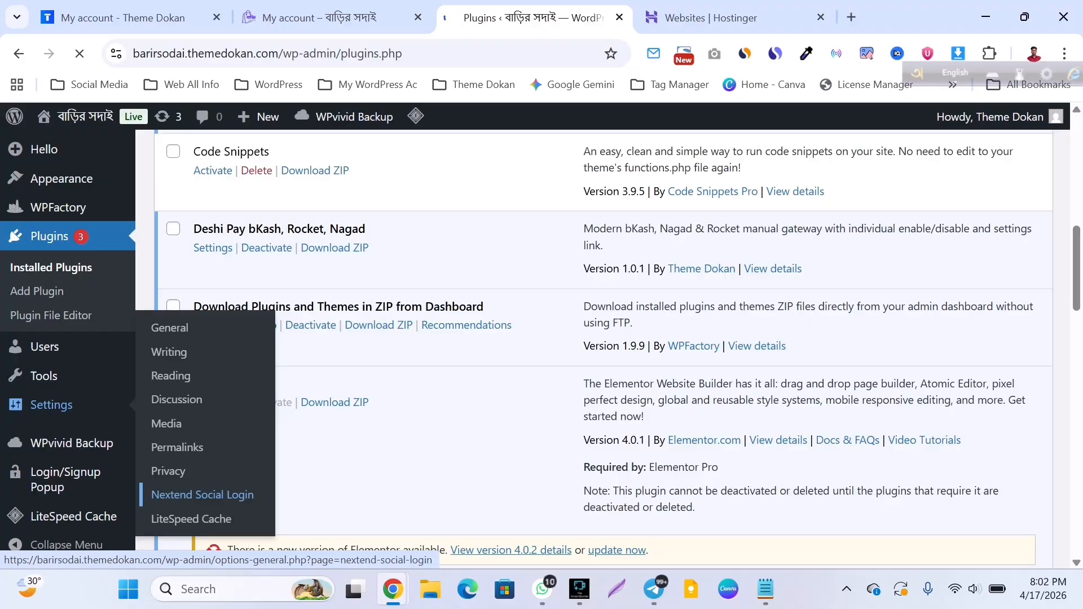
scroll(541, 339, down, 7)
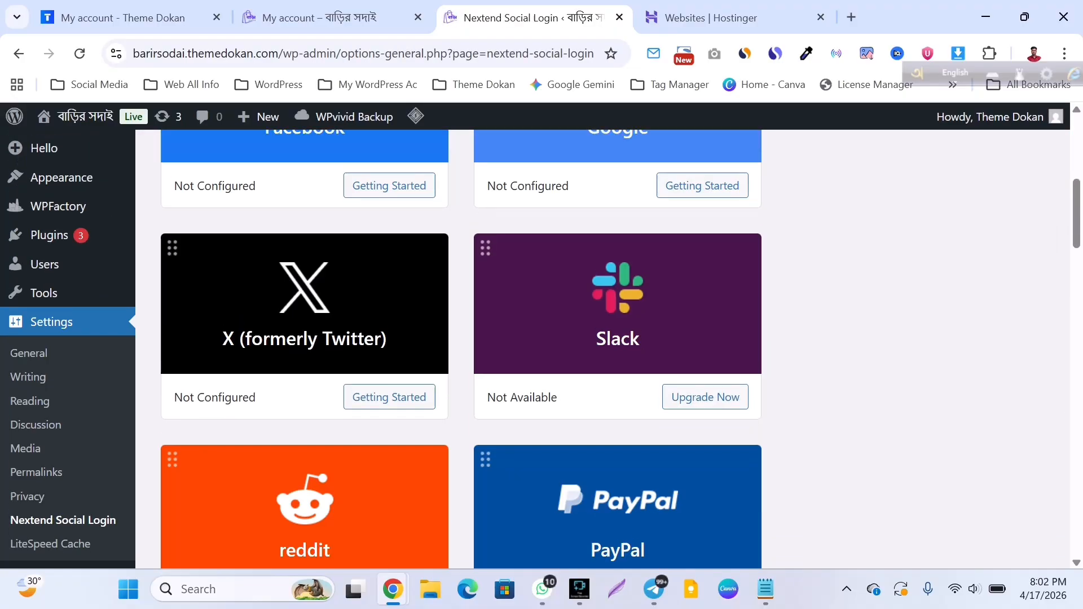
scroll(602, 349, up, 5)
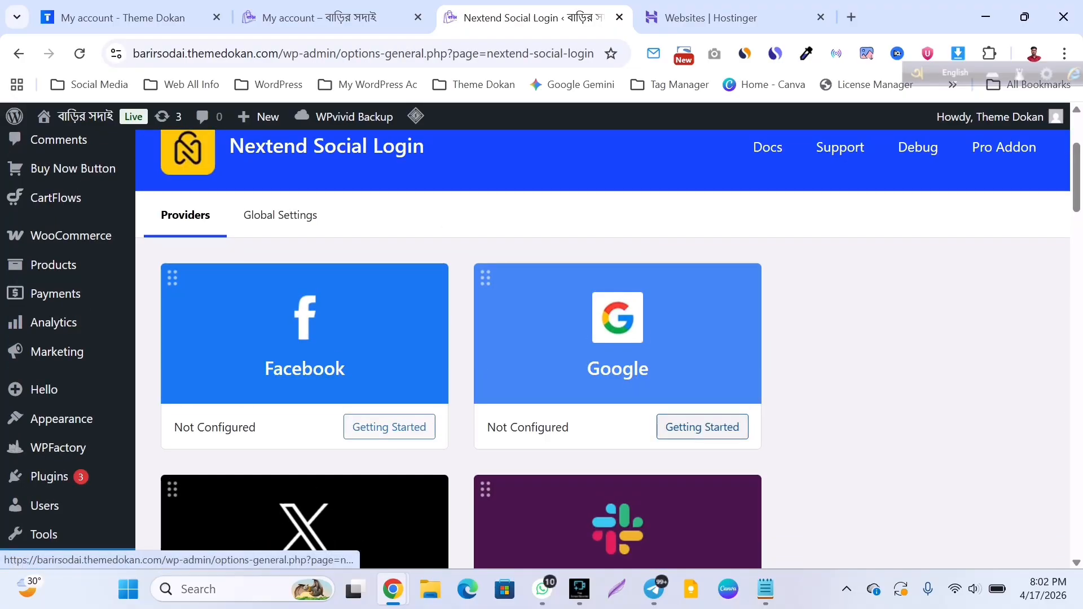
click(702, 427)
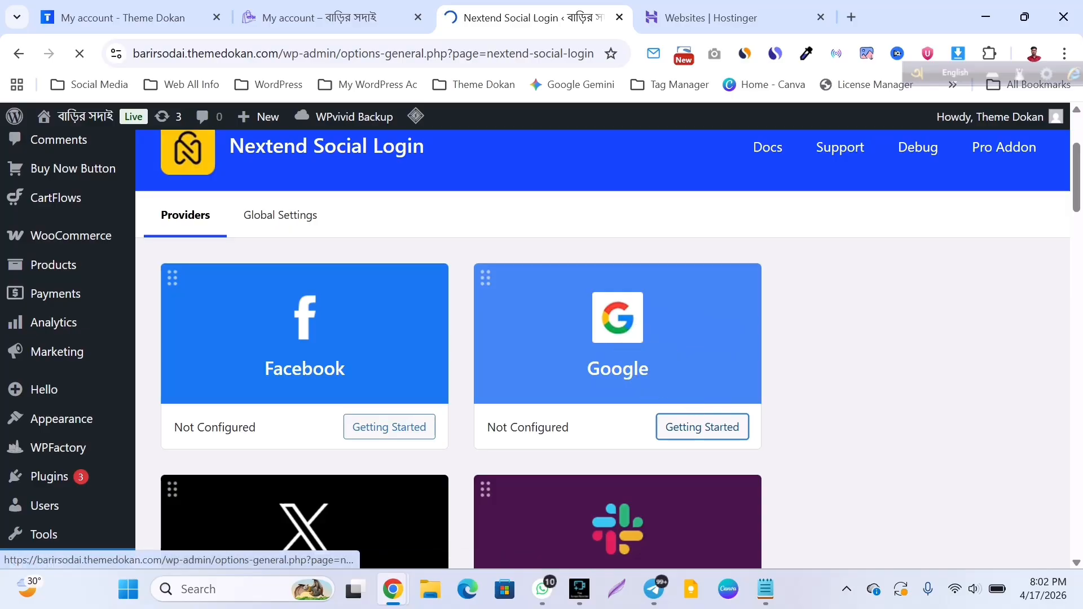
scroll(602, 348, down, 2)
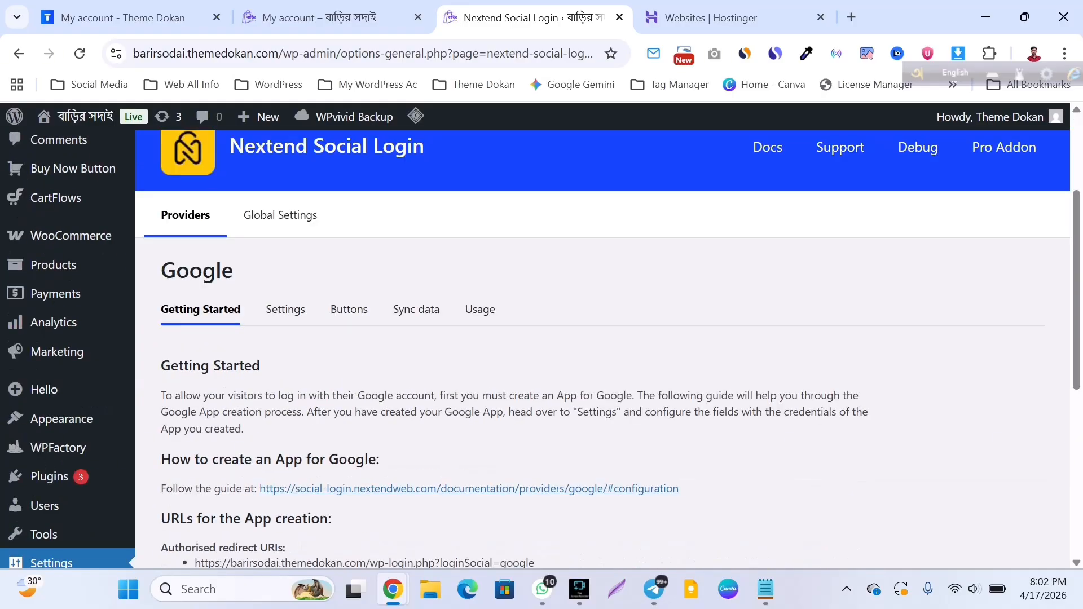
scroll(602, 348, down, 2)
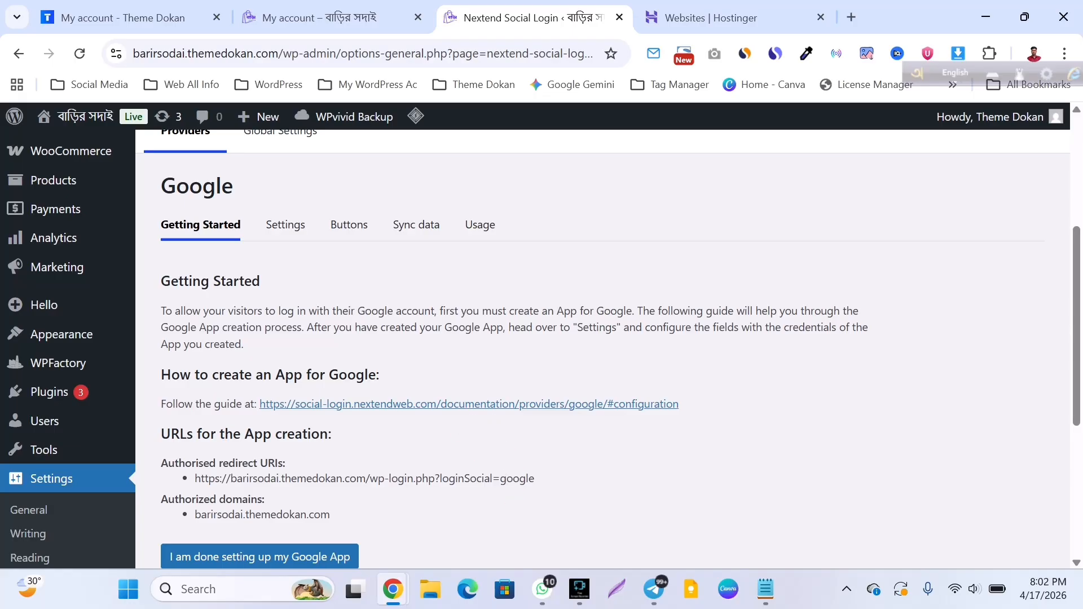
Follow the Google configuration guide's link to the Google developer console at console.developers.google.com/apis, and close the guide
click(479, 405)
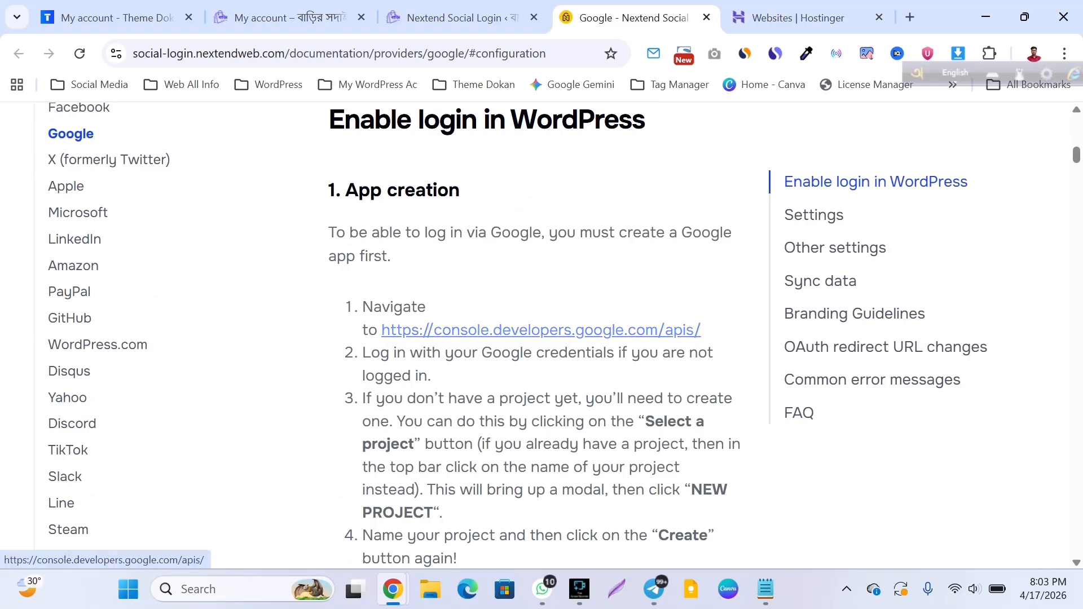
click(519, 330)
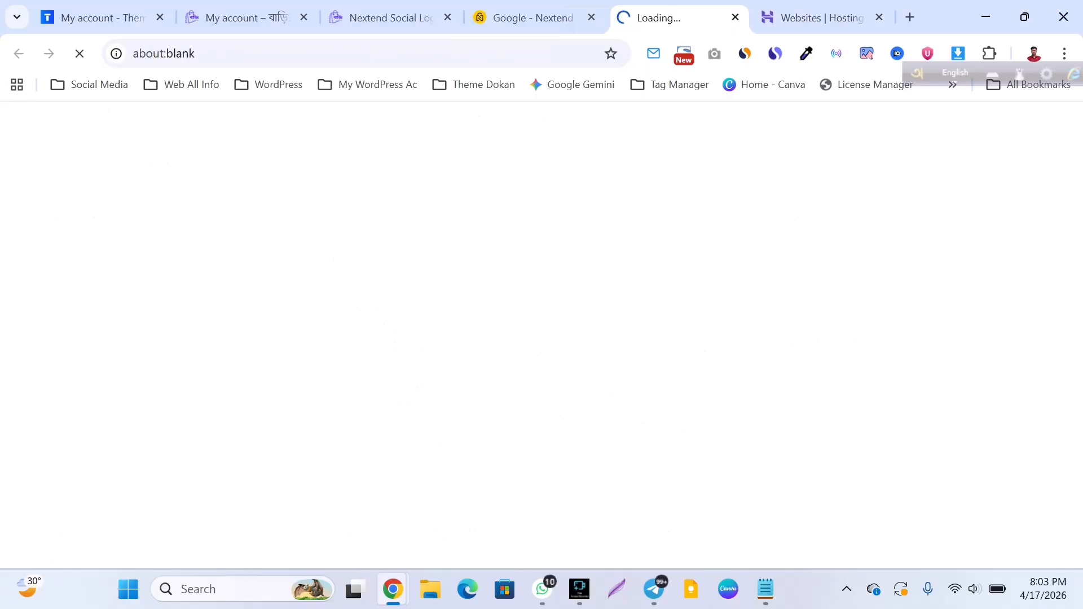
click(550, 18)
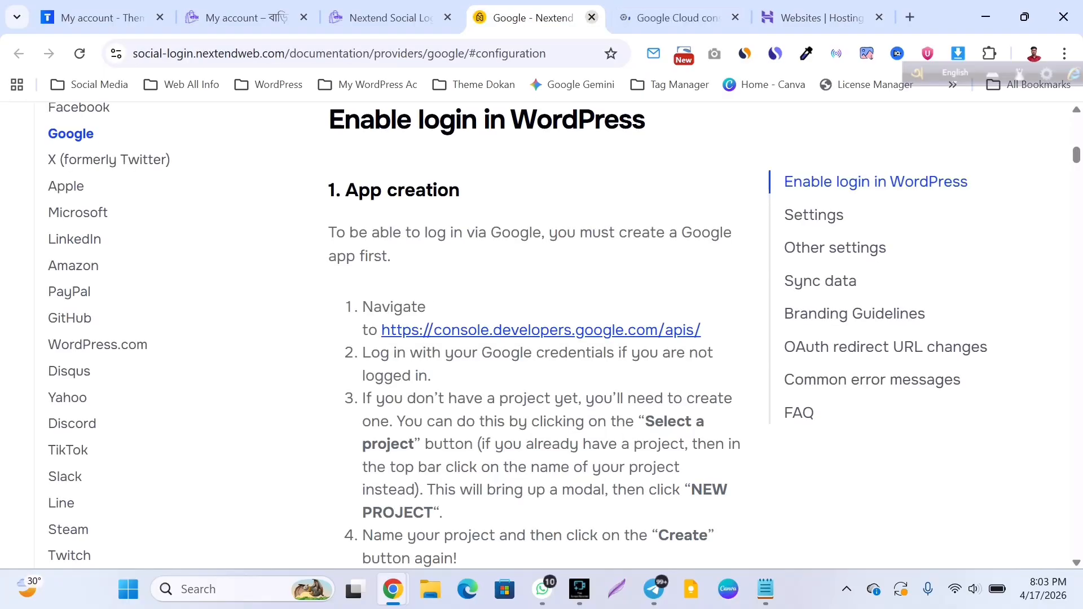
click(592, 18)
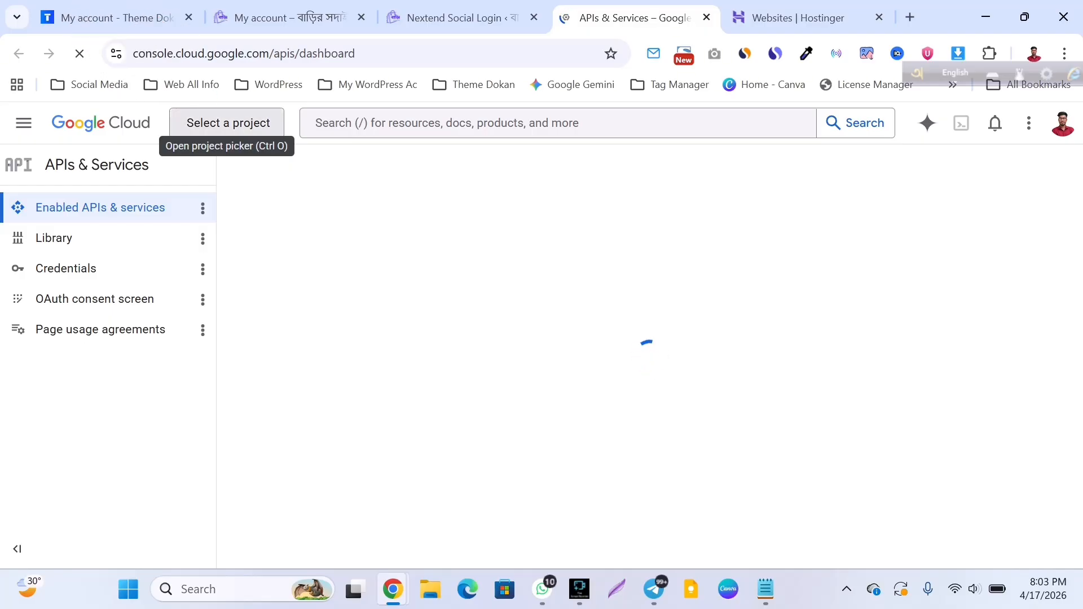
Create a new Google Cloud project named "barir sodai" and copy that name, keeping the default organization and parent resource
click(226, 122)
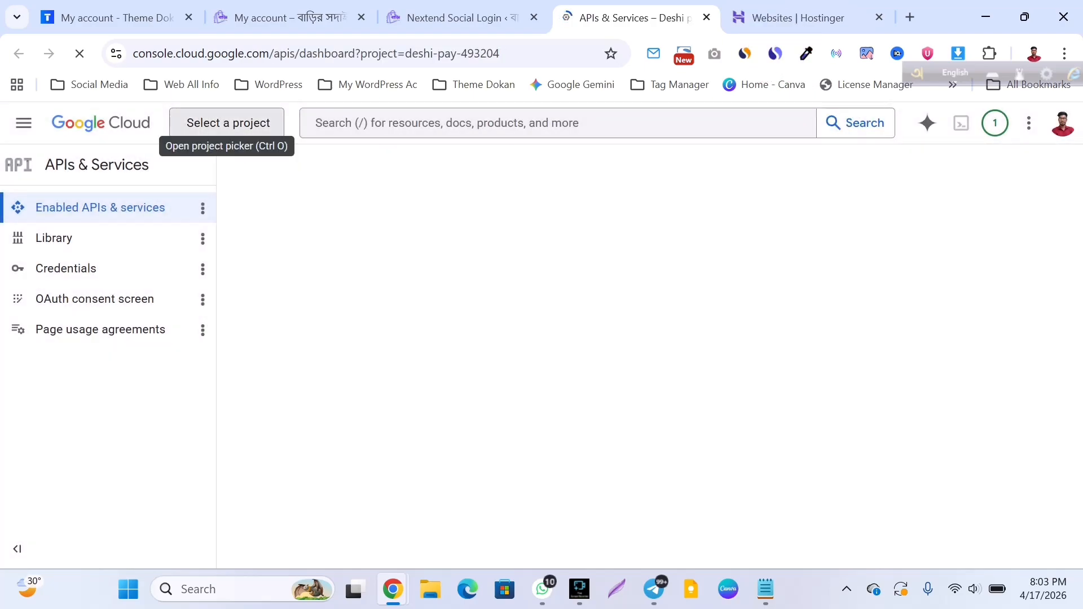
click(228, 123)
click(792, 124)
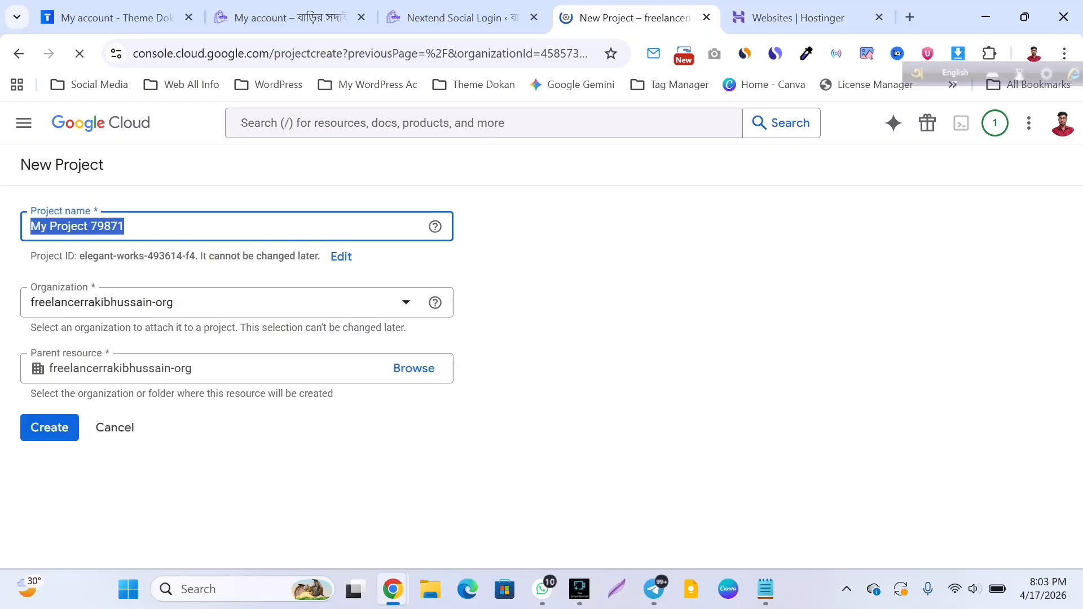
key(BackSpace)
text(ba)
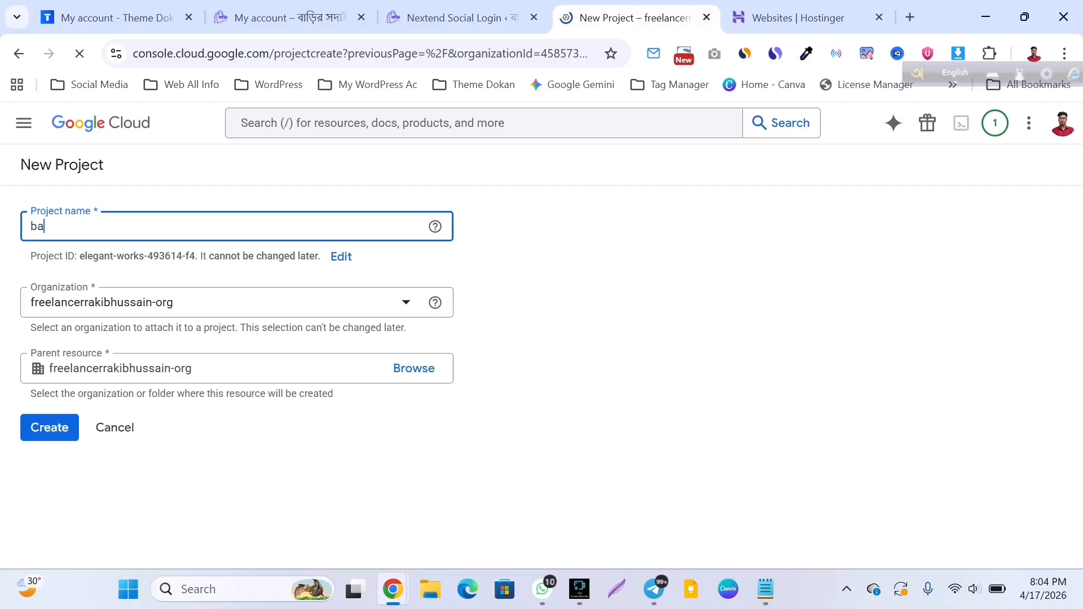
text(rir sodai)
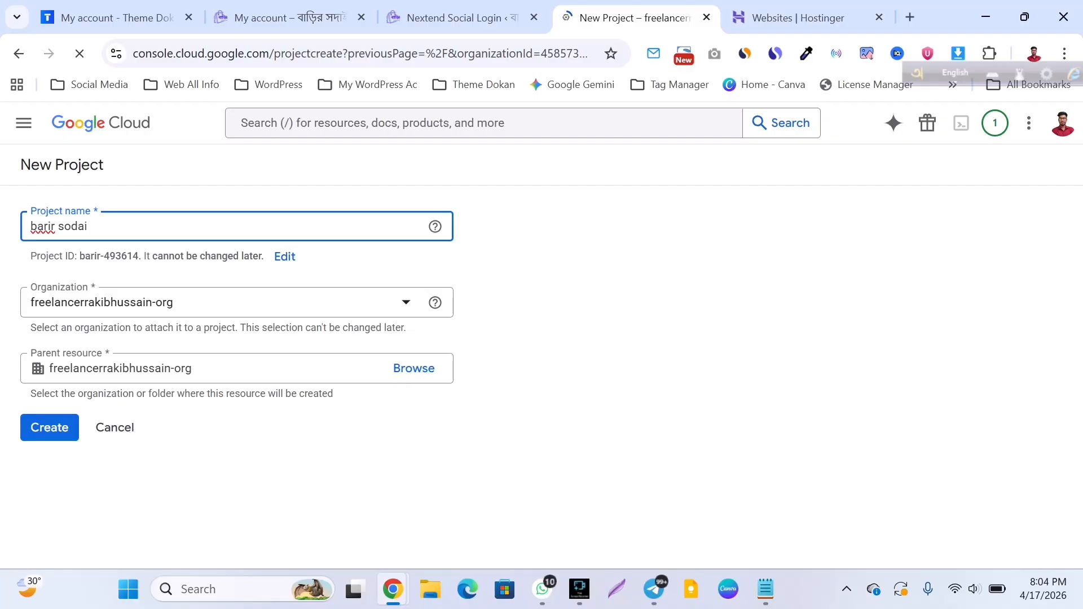
key(ctrl+a)
key(ctrl+c)
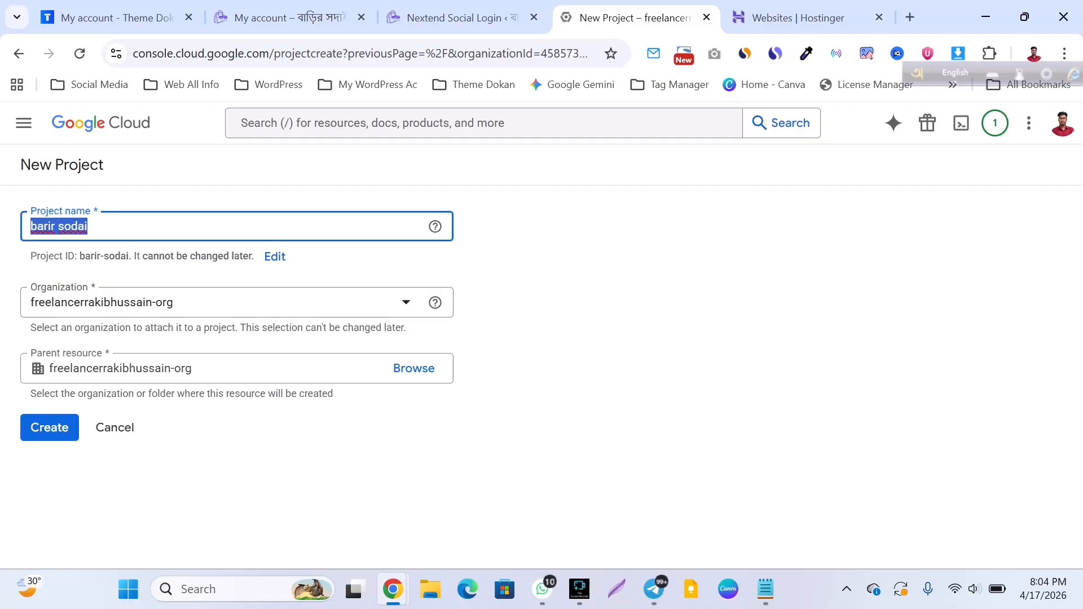
click(49, 428)
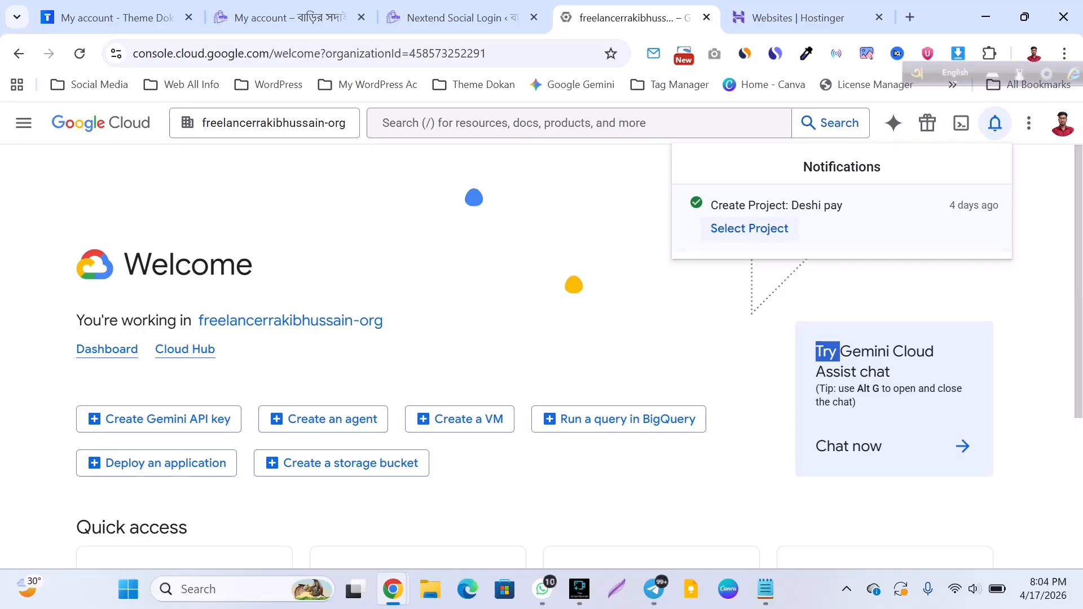
Switch to the Deshi pay project and open the OAuth consent screen under APIs & Services
key(Escape)
scroll(774, 164, down, 4)
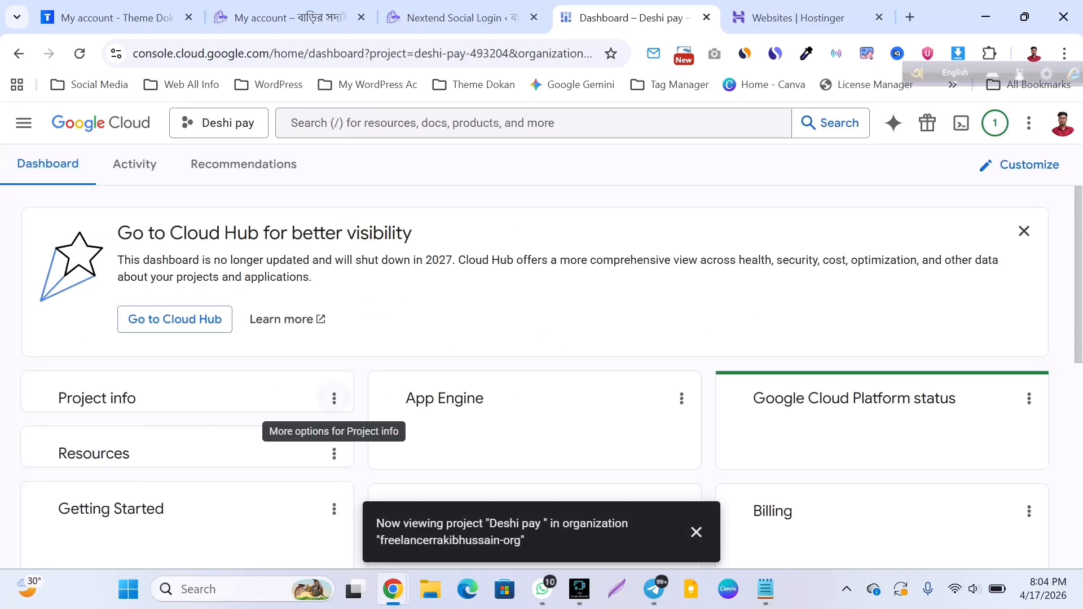
scroll(541, 338, down, 10)
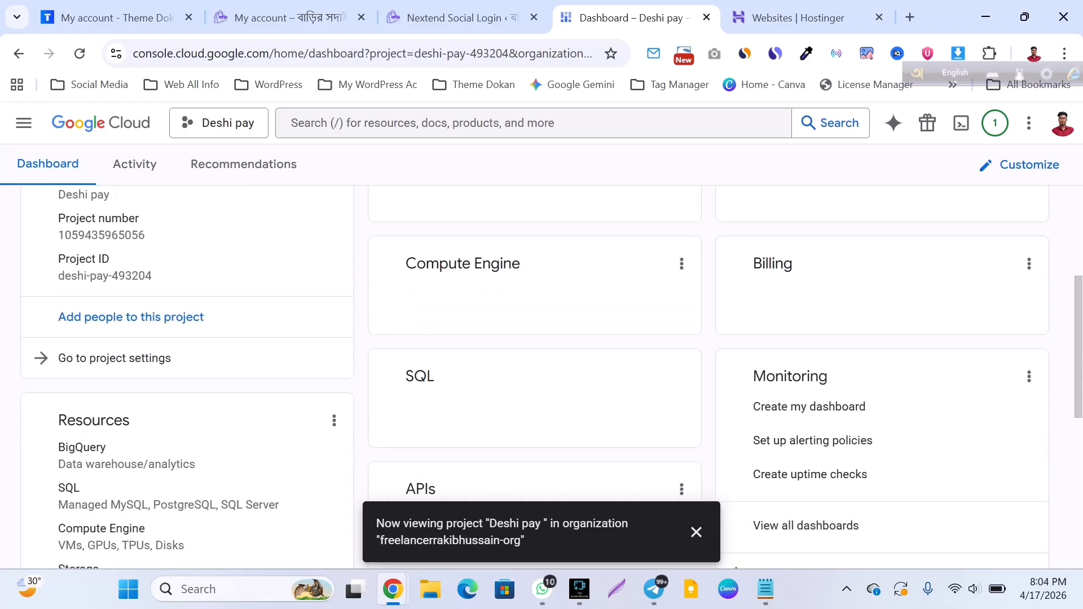
scroll(542, 338, up, 10)
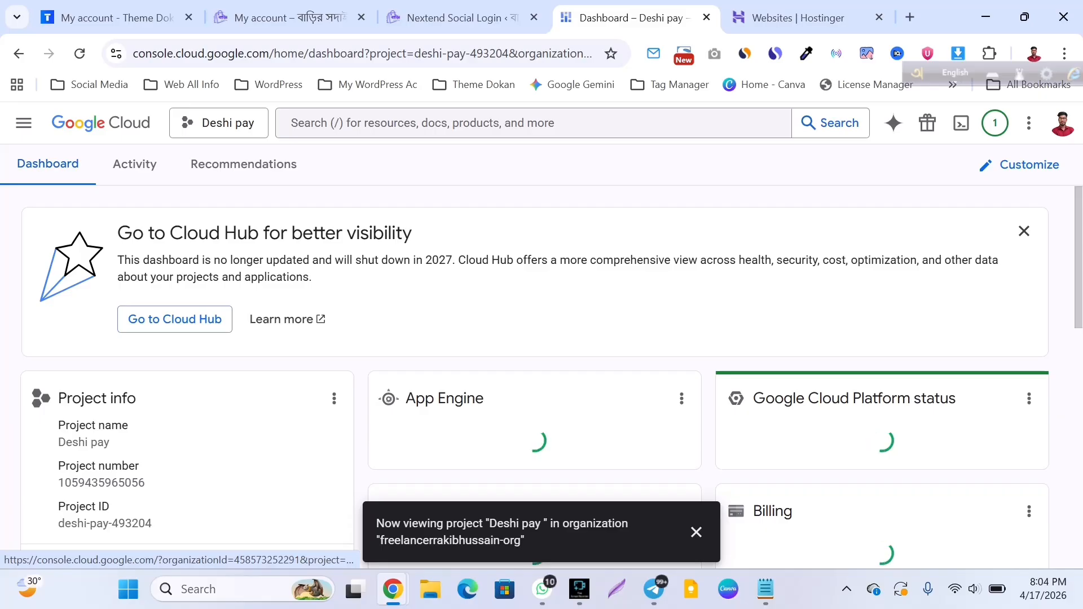
click(24, 122)
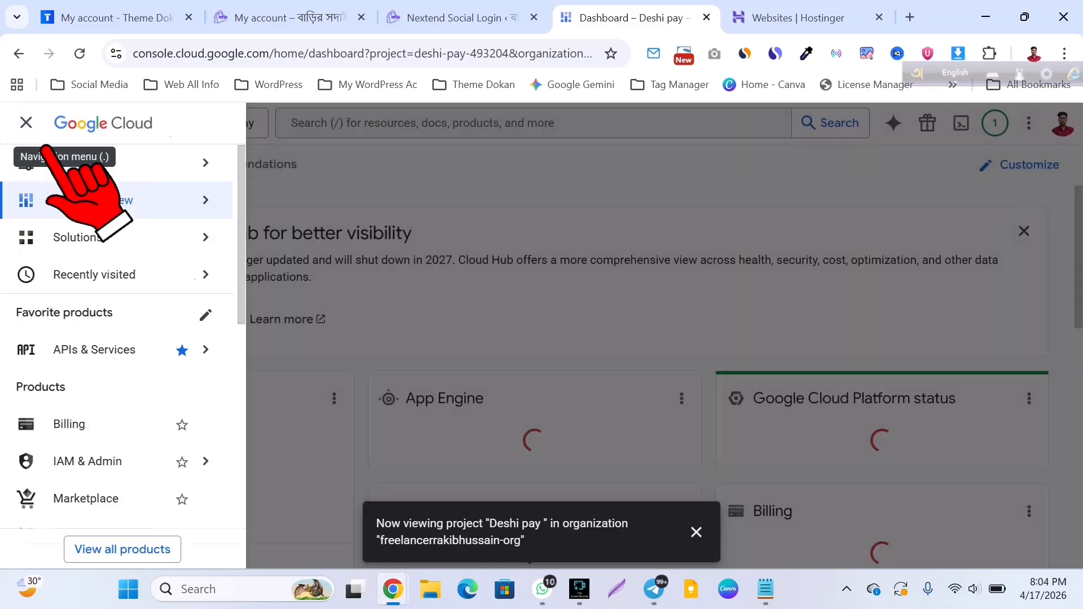
mouse_move(95, 349)
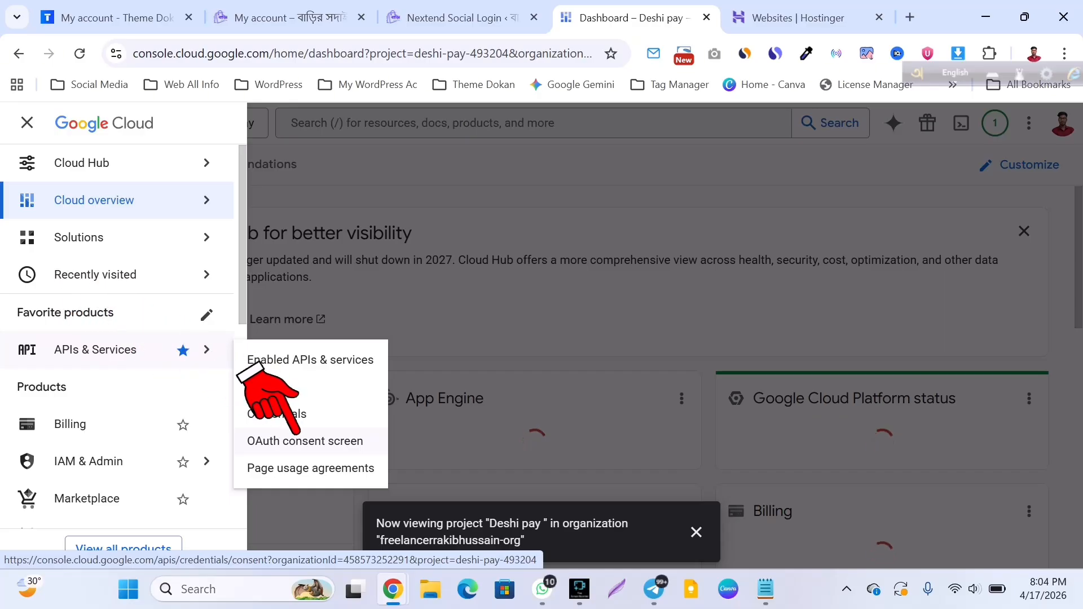
click(304, 441)
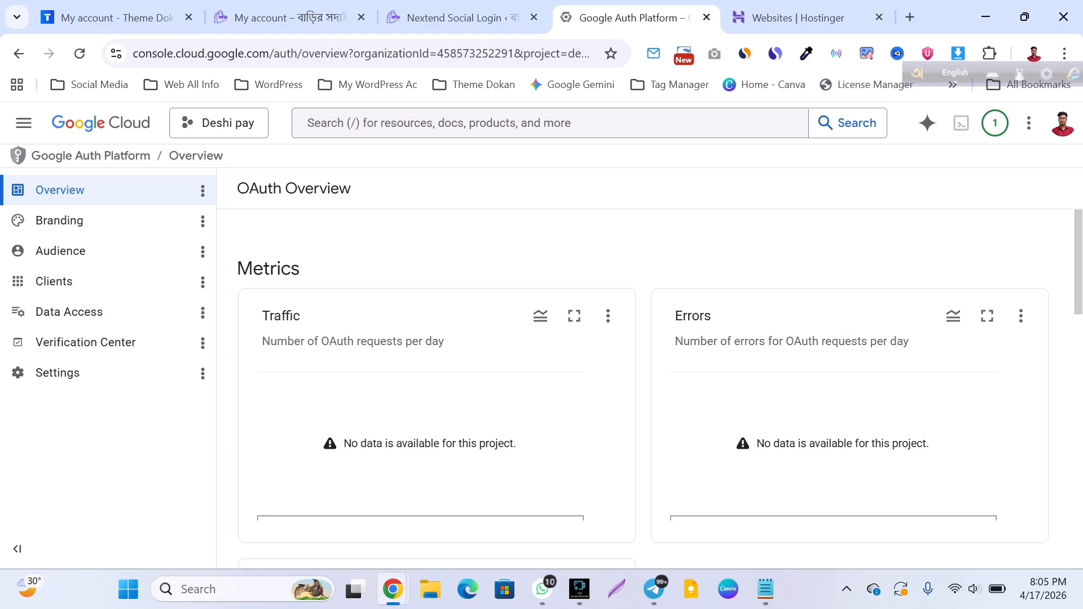
Start a new OAuth client in the Deshi pay project with application type Web application and the name "barir sodai"
click(122, 274)
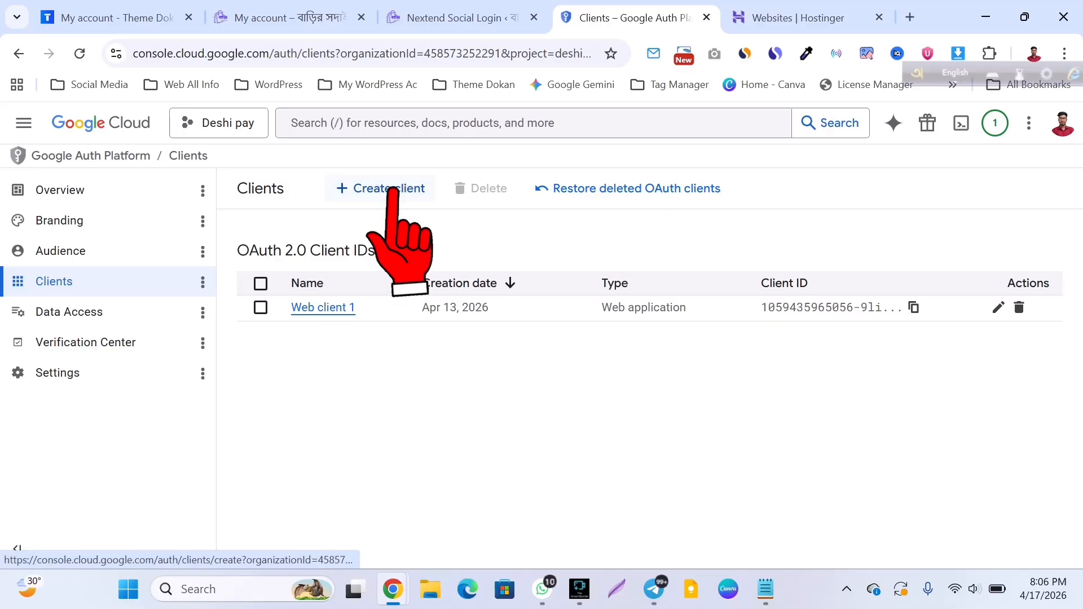
click(389, 191)
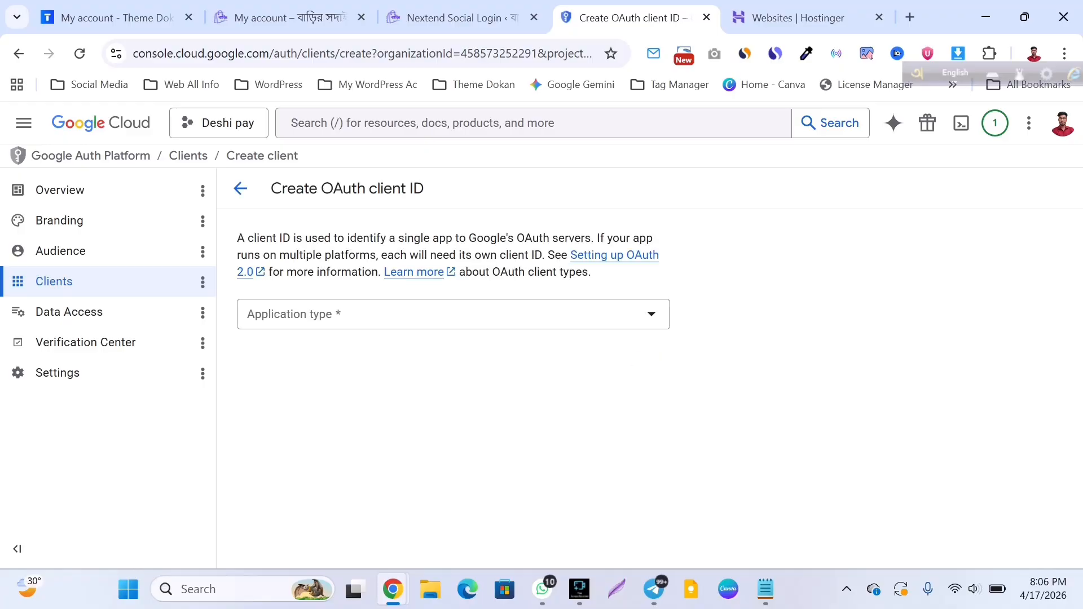
click(454, 314)
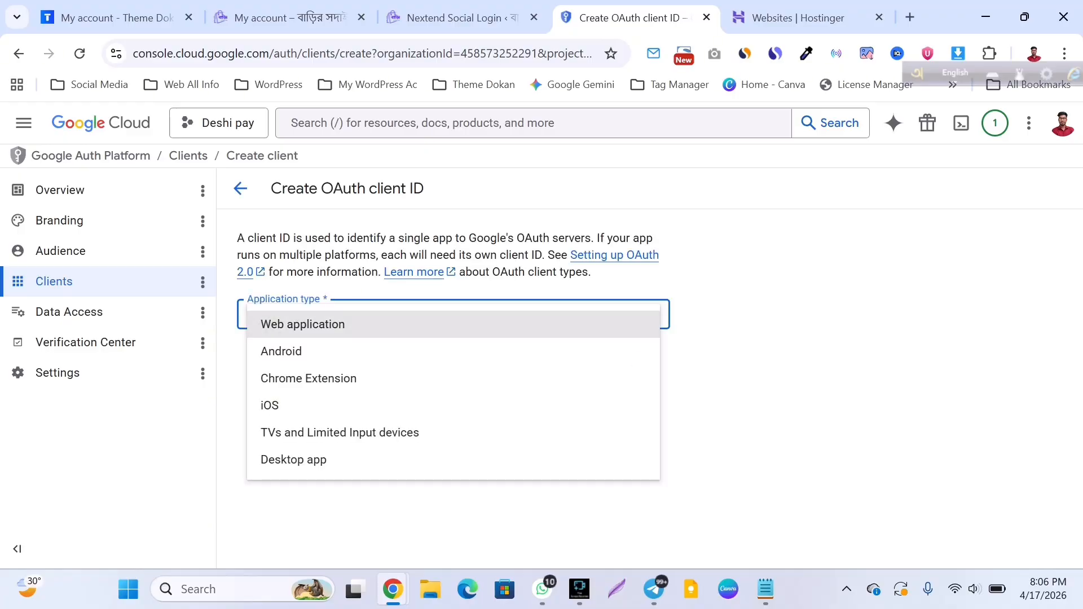
click(303, 324)
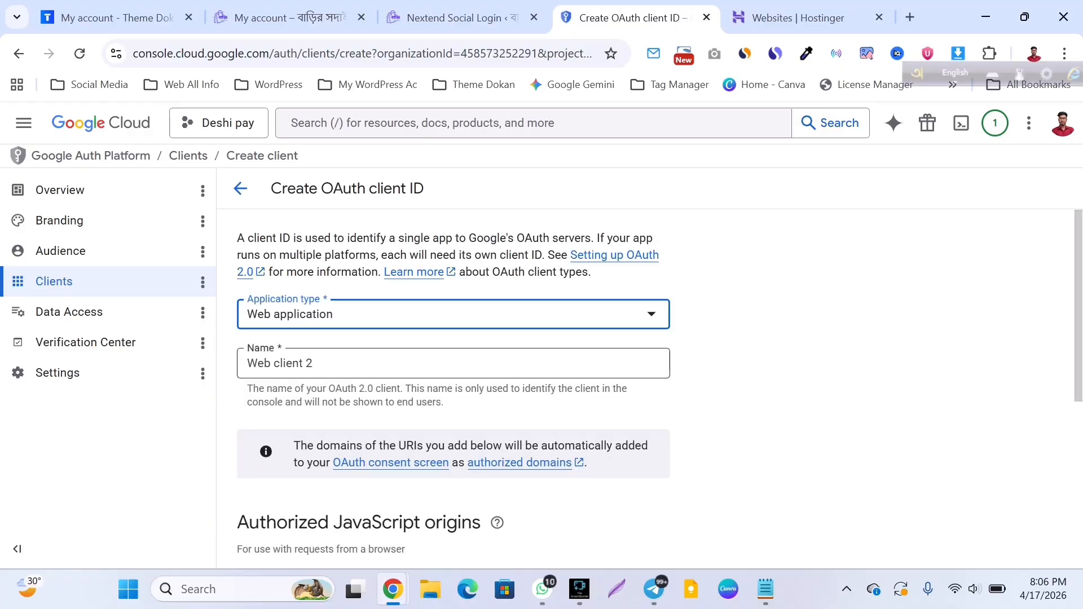
drag(323, 363, 264, 364)
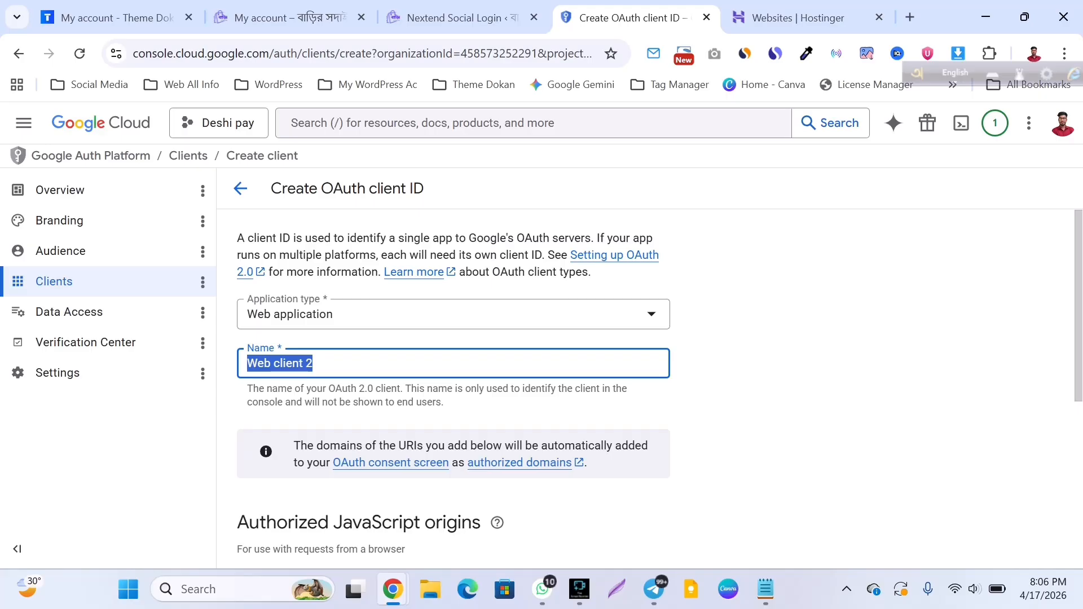
key(ctrl+v)
Add an empty URI entry under the new client's Authorized redirect URIs
scroll(453, 389, down, 3)
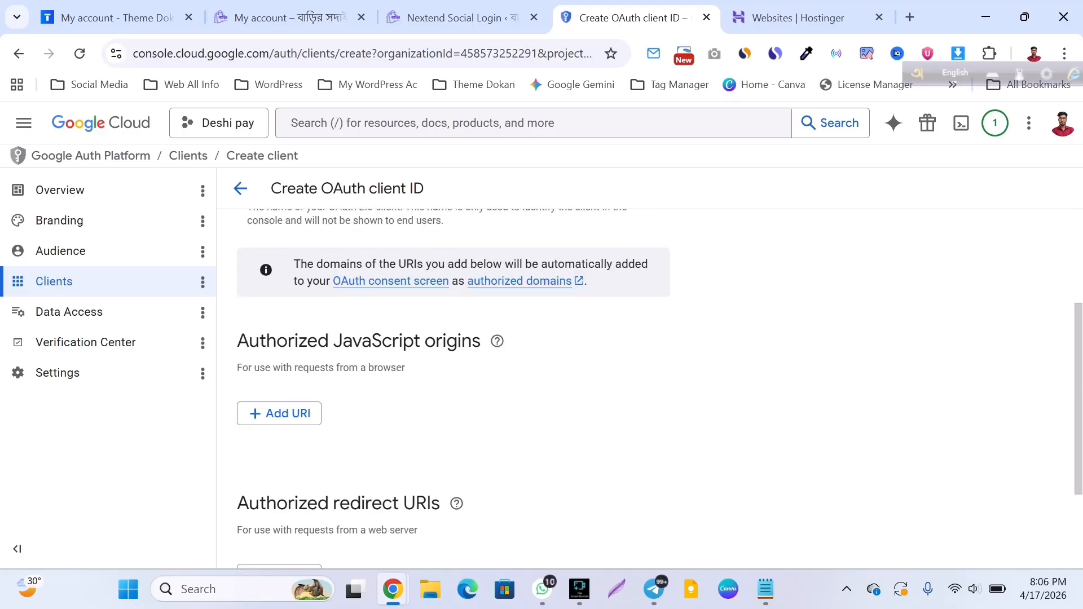
scroll(454, 389, down, 2)
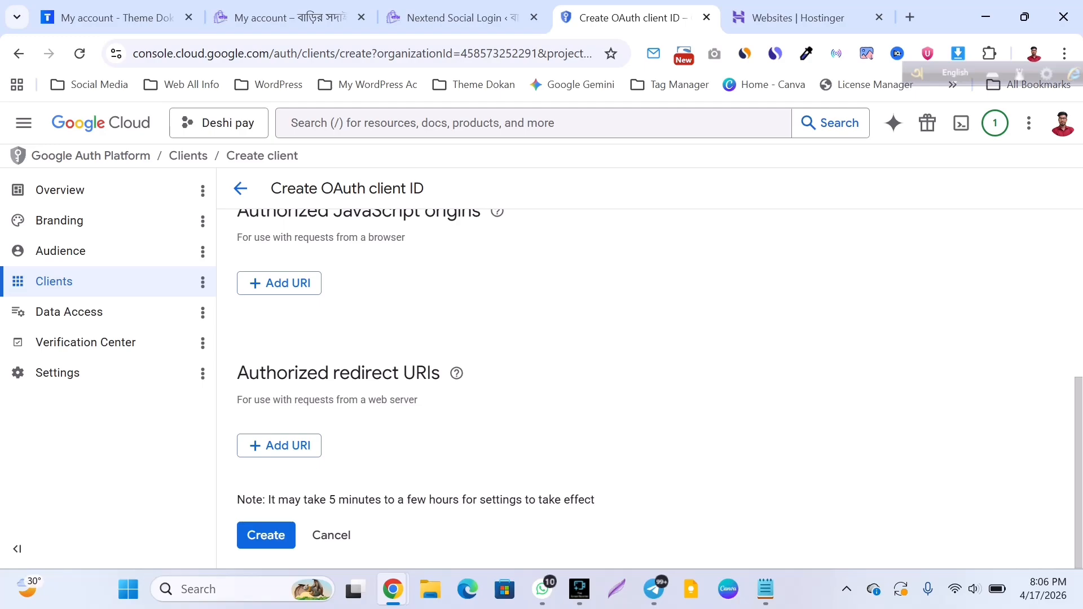
click(279, 445)
scroll(649, 390, down, 1)
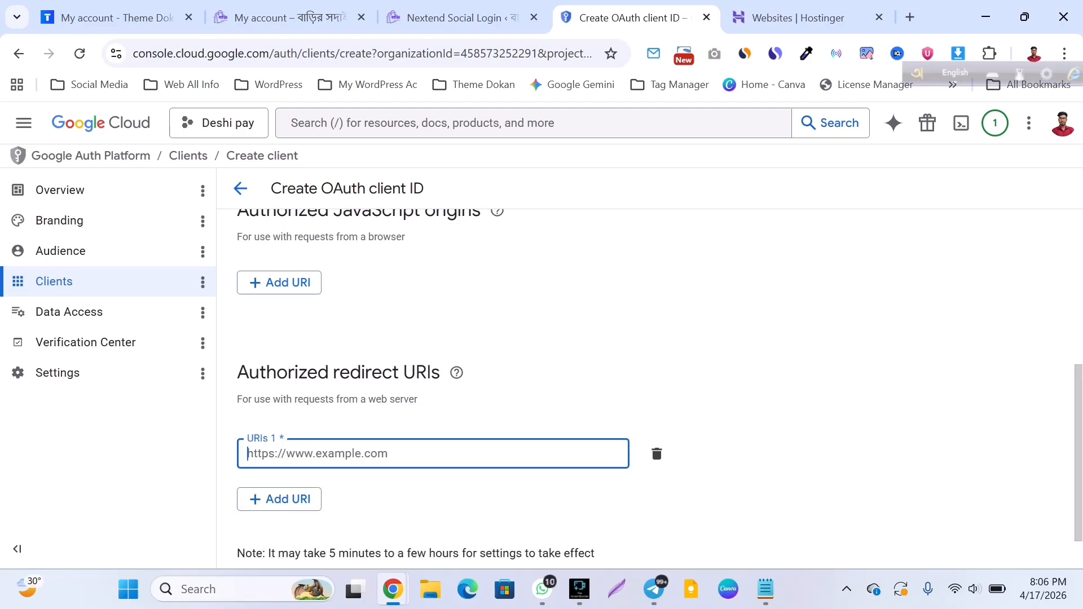
scroll(649, 389, up, 3)
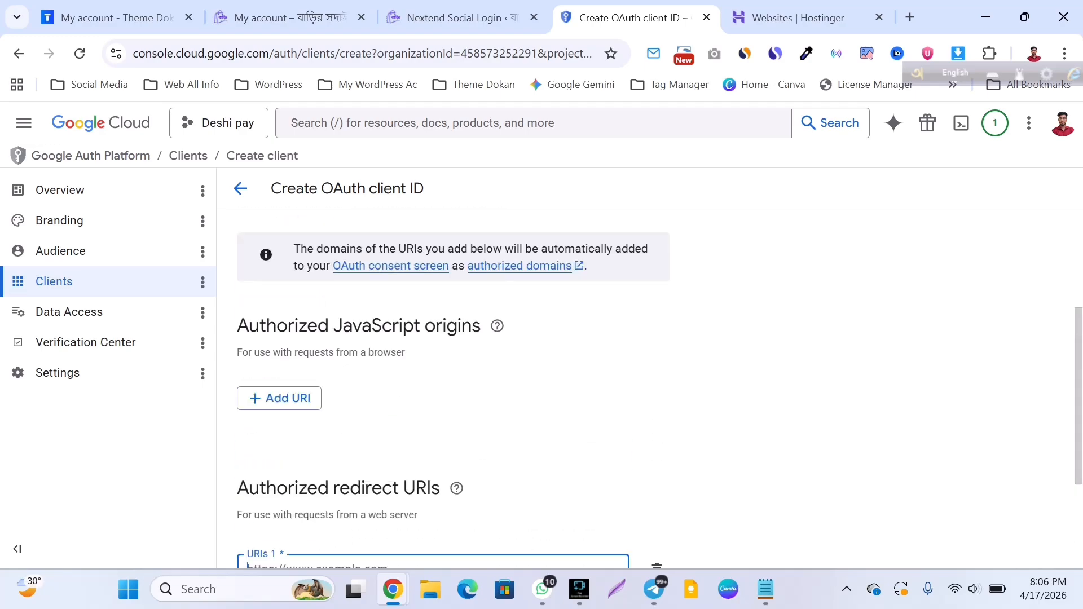
scroll(649, 389, down, 2)
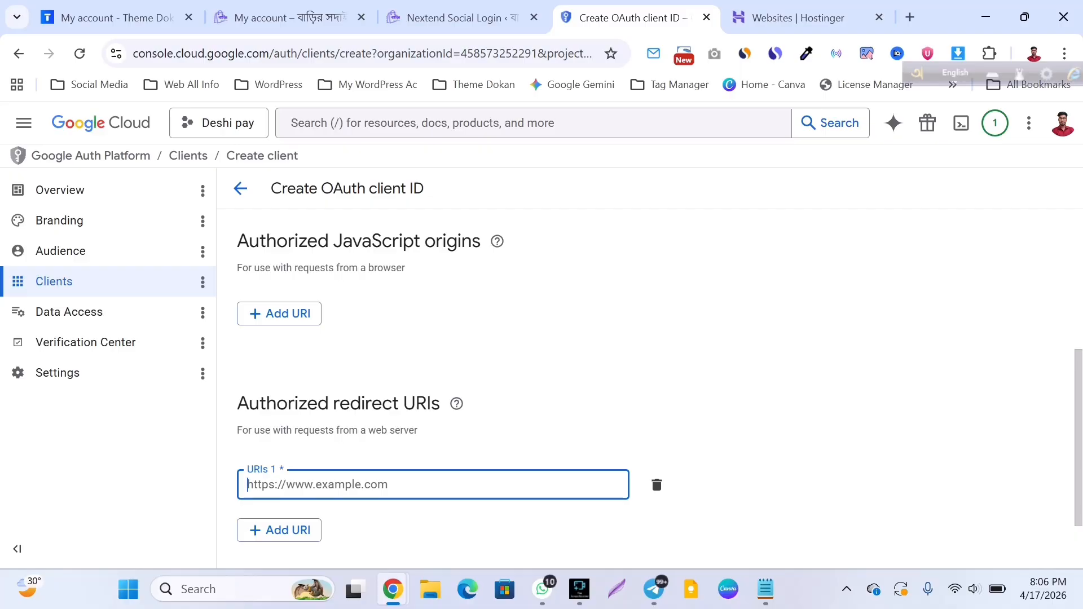
scroll(649, 389, down, 2)
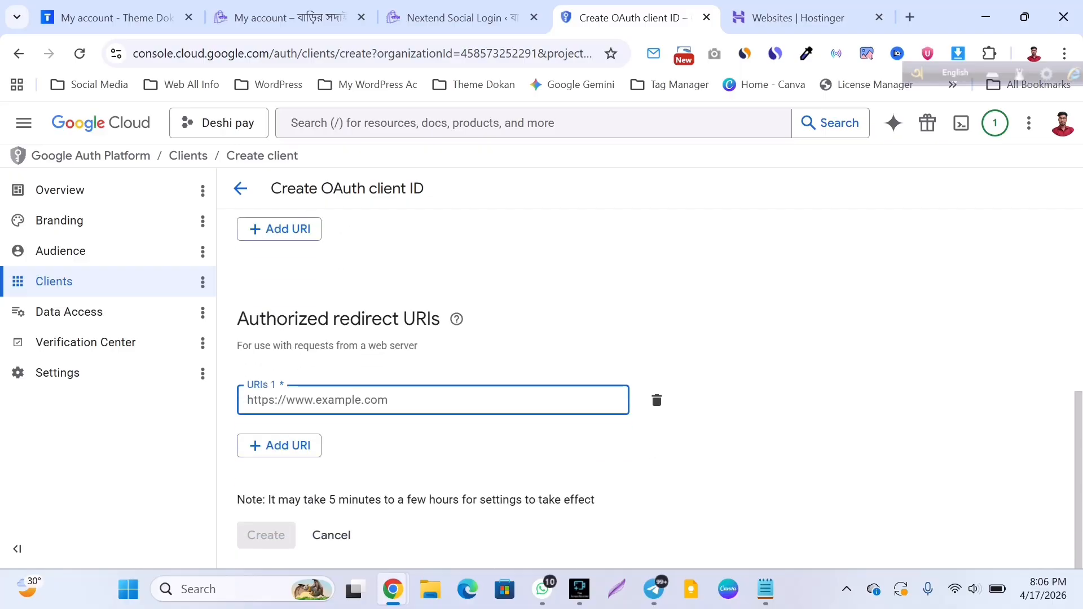
click(456, 17)
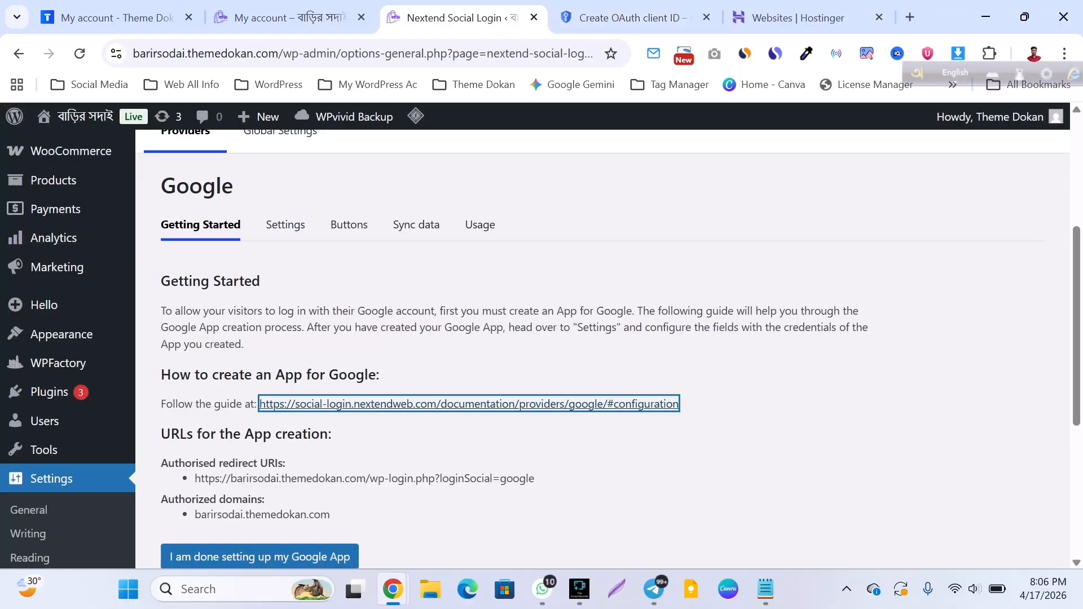
click(534, 478)
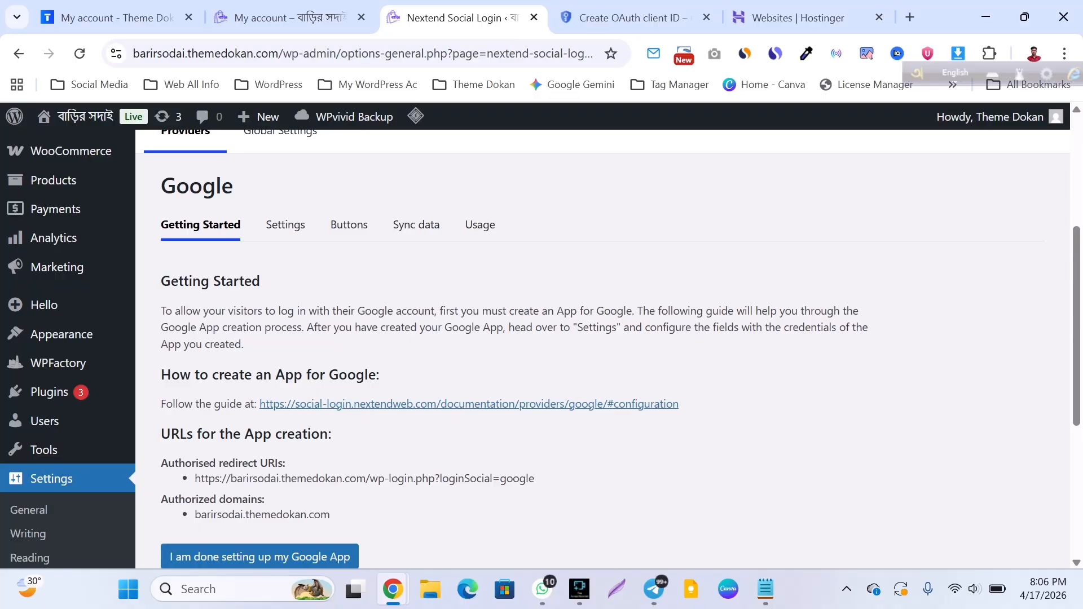
drag(194, 478, 534, 478)
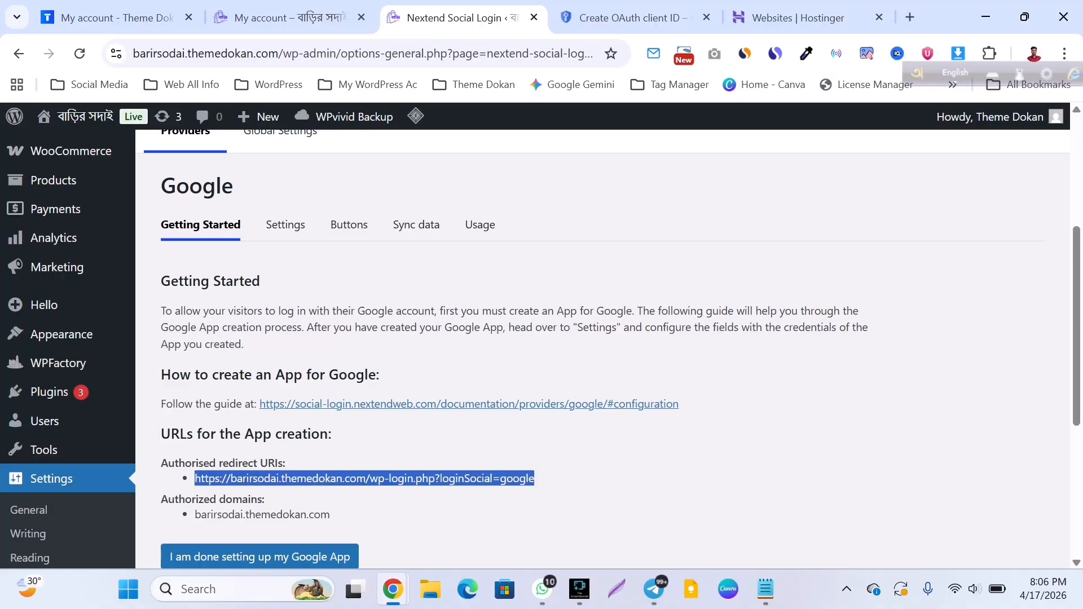
double_click(531, 478)
click(533, 478)
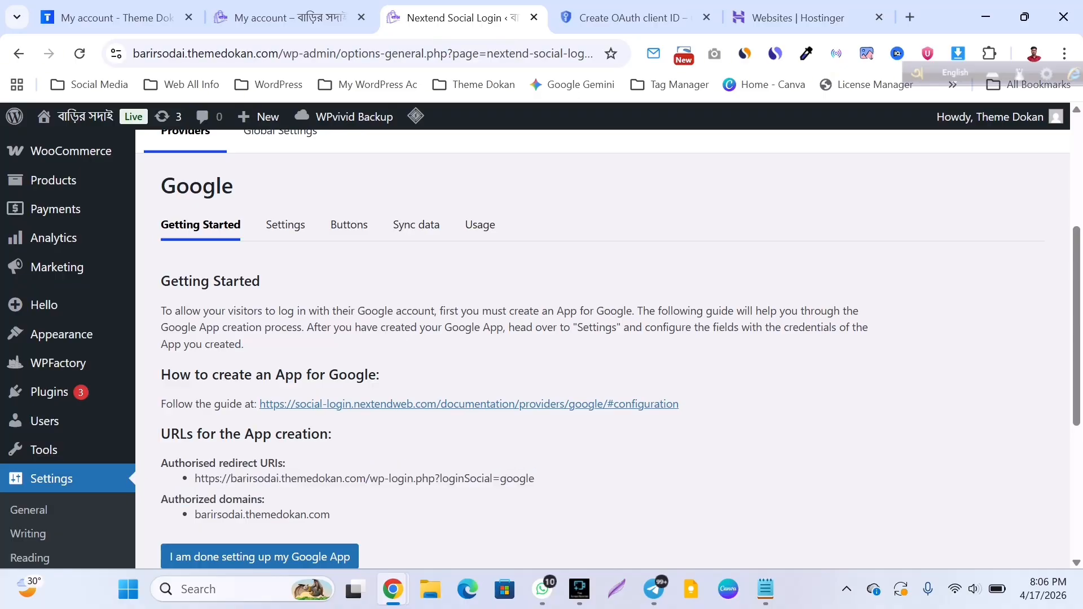
drag(195, 478, 535, 478)
key(ctrl+c)
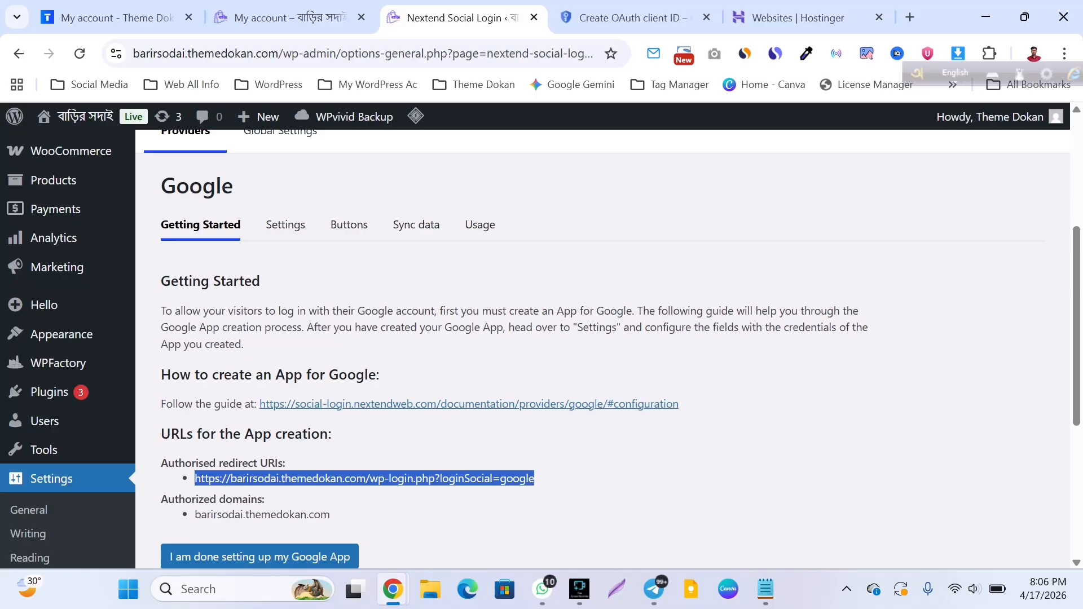
Paste the copied URL as the OAuth client's authorized redirect URI and create the client
click(629, 18)
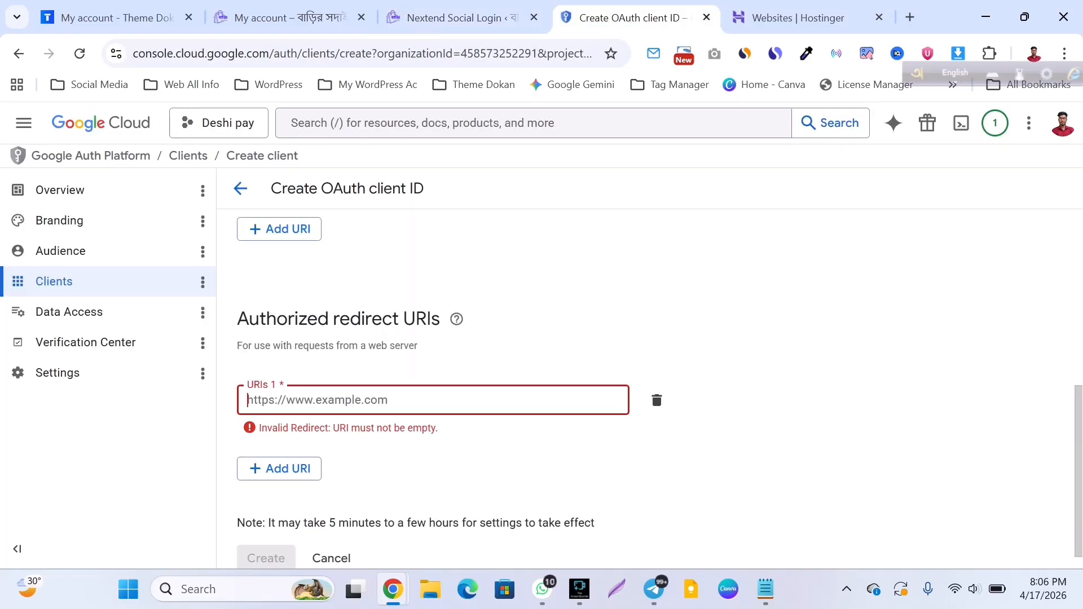
key(ctrl+v)
key(Return)
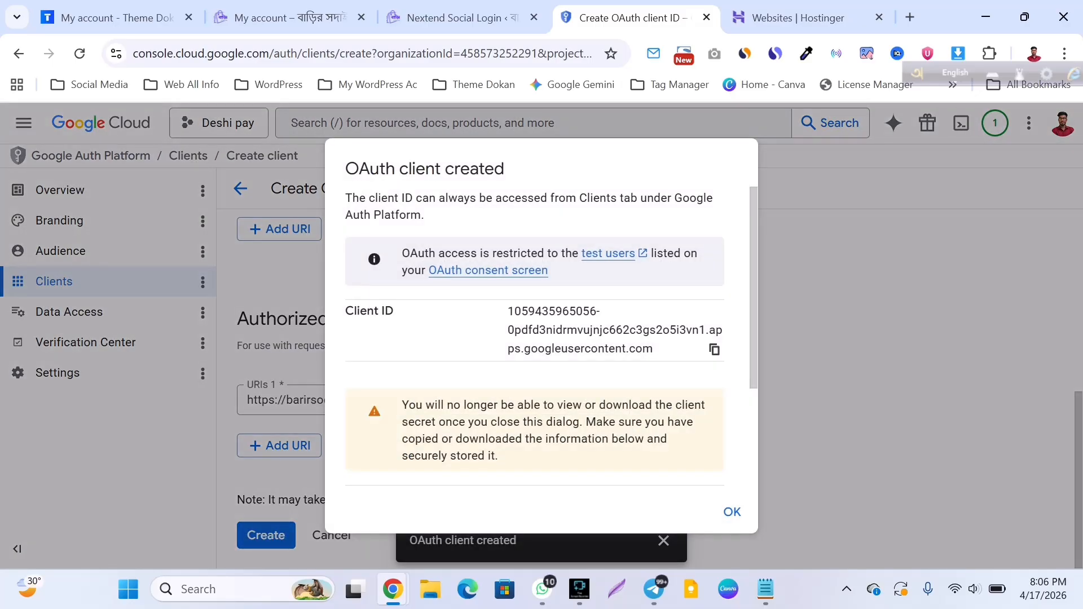
Copy the new OAuth client's ID and paste it as the Client ID in Nextend Social Login's Google provider settings
scroll(714, 350, down, 3)
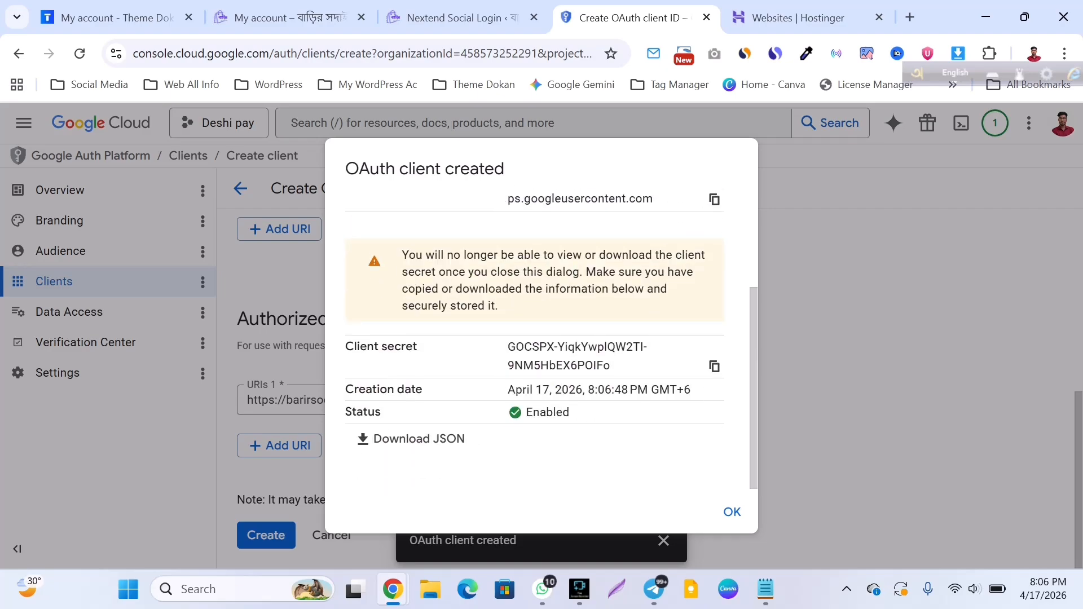
scroll(714, 350, up, 3)
click(714, 349)
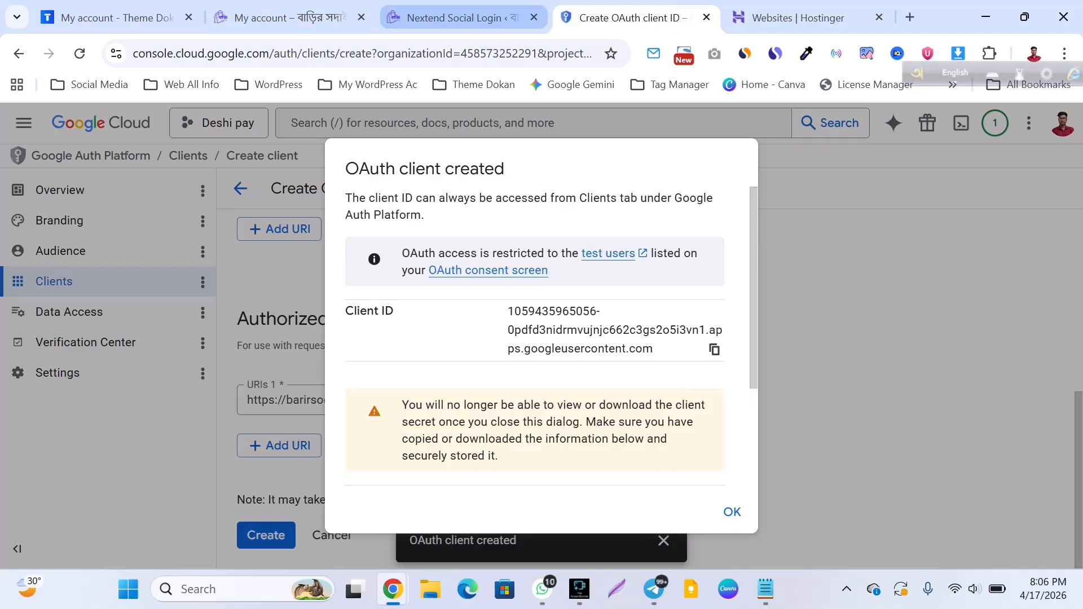
mouse_move(460, 17)
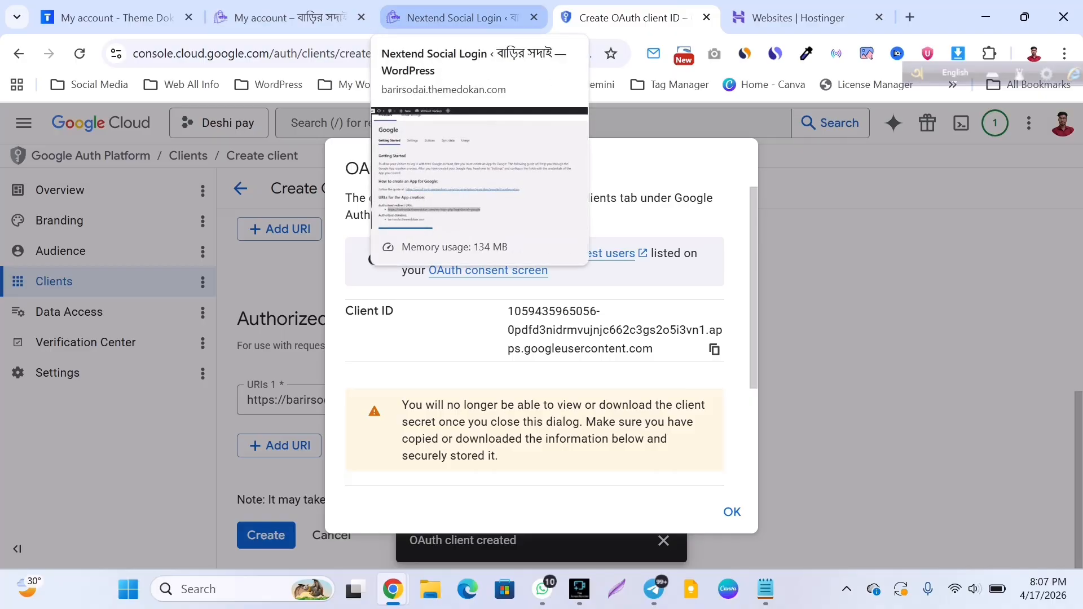
click(460, 18)
key(F5)
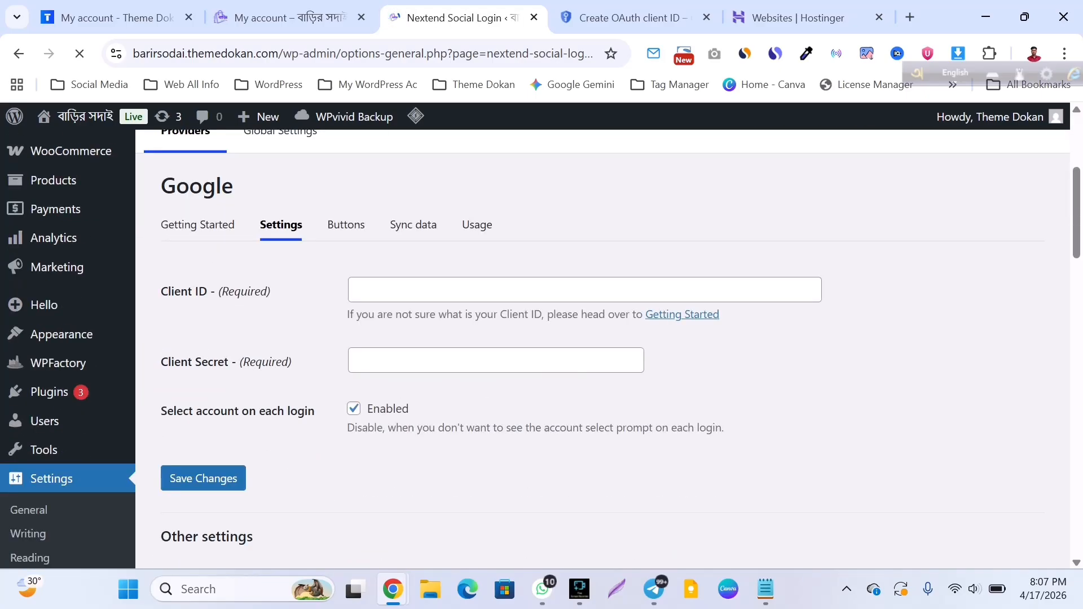
click(507, 290)
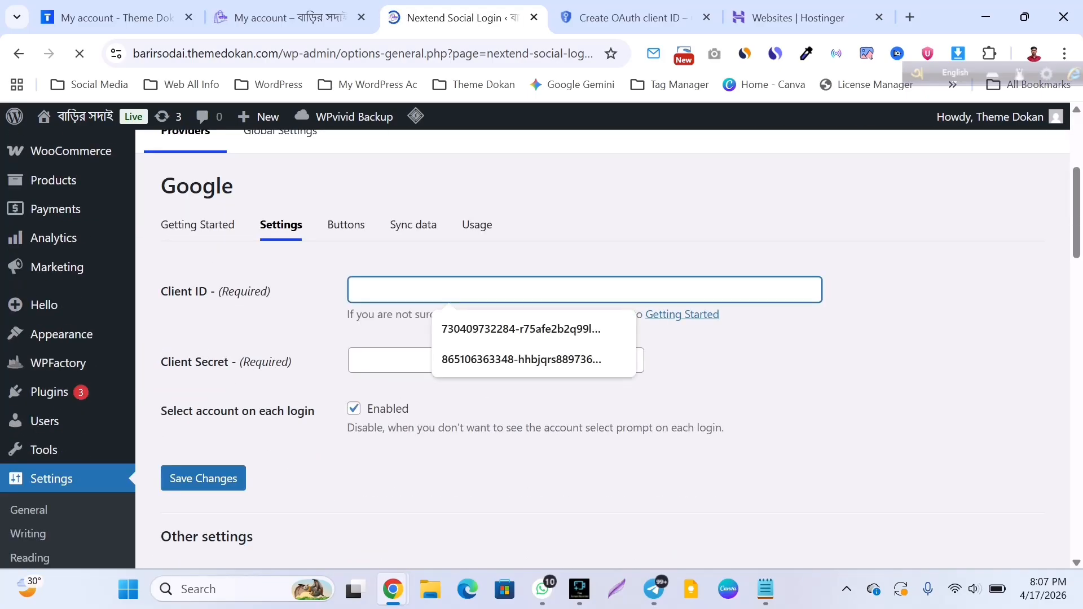
key(ctrl+v)
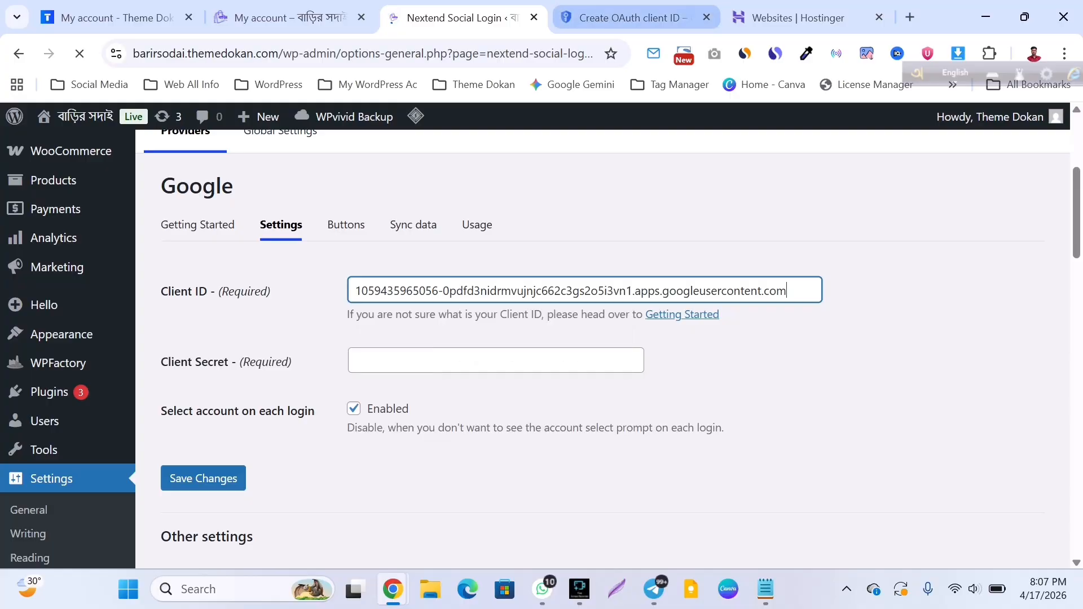
Copy the OAuth client secret from Google Cloud, paste it as the Client Secret in Nextend's Google settings, and save the changes
click(632, 17)
scroll(535, 338, down, 3)
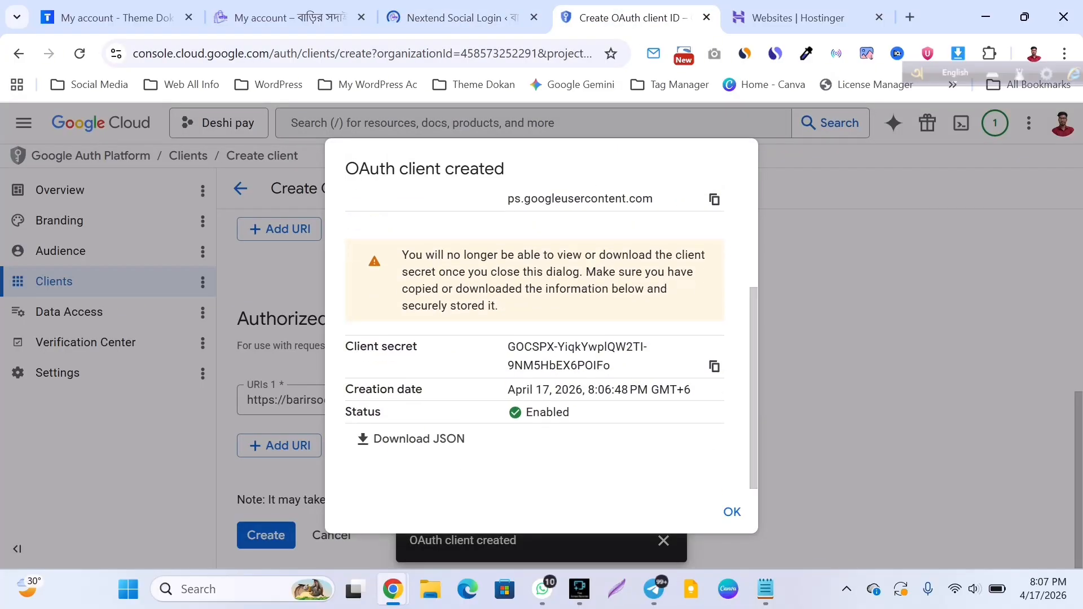
click(714, 366)
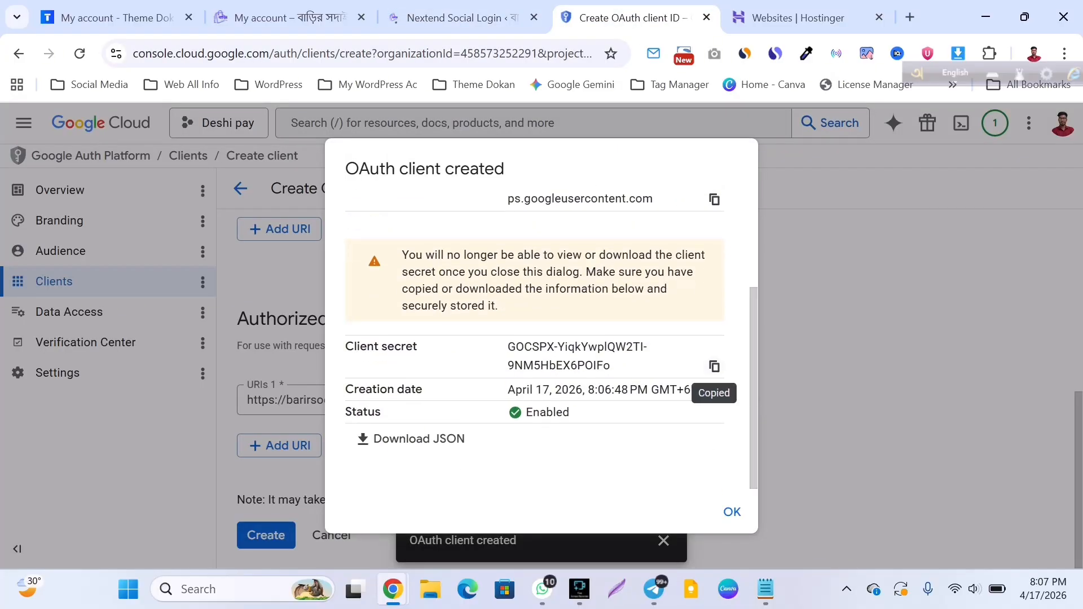
click(462, 17)
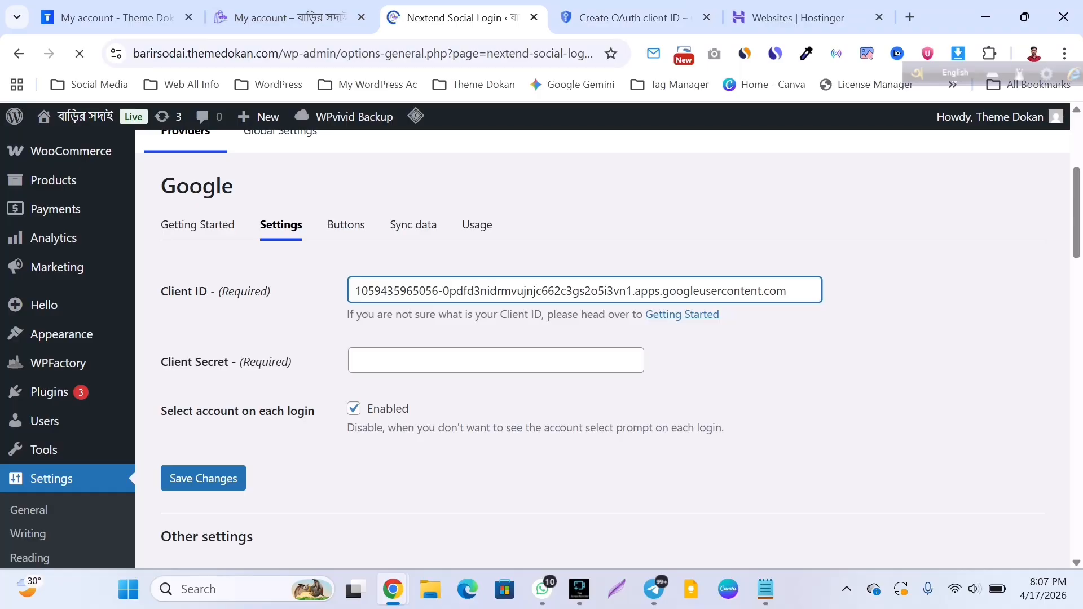
click(485, 360)
key(ctrl+v)
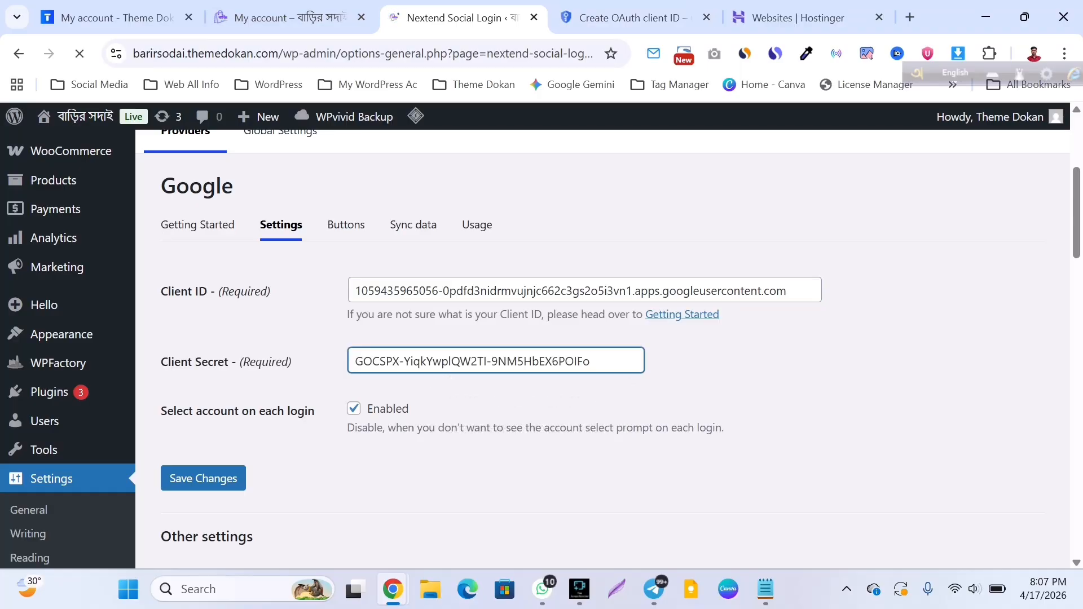
scroll(603, 349, down, 1)
click(203, 394)
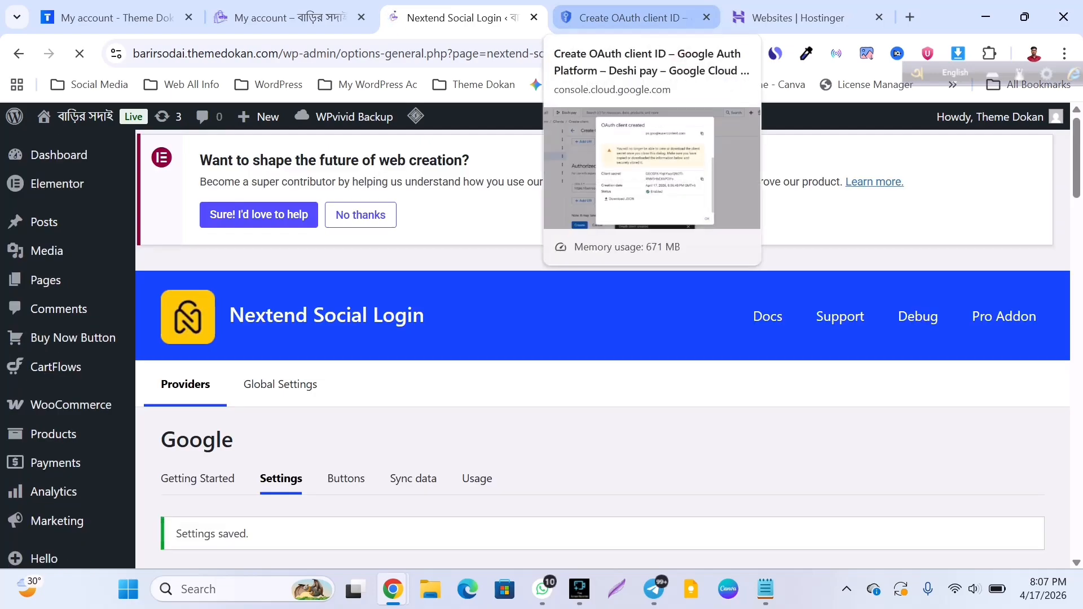
Dismiss the client creation dialog in Google Cloud, open the barir sodai client and review its name, redirect URI and client secret details
click(631, 18)
click(732, 511)
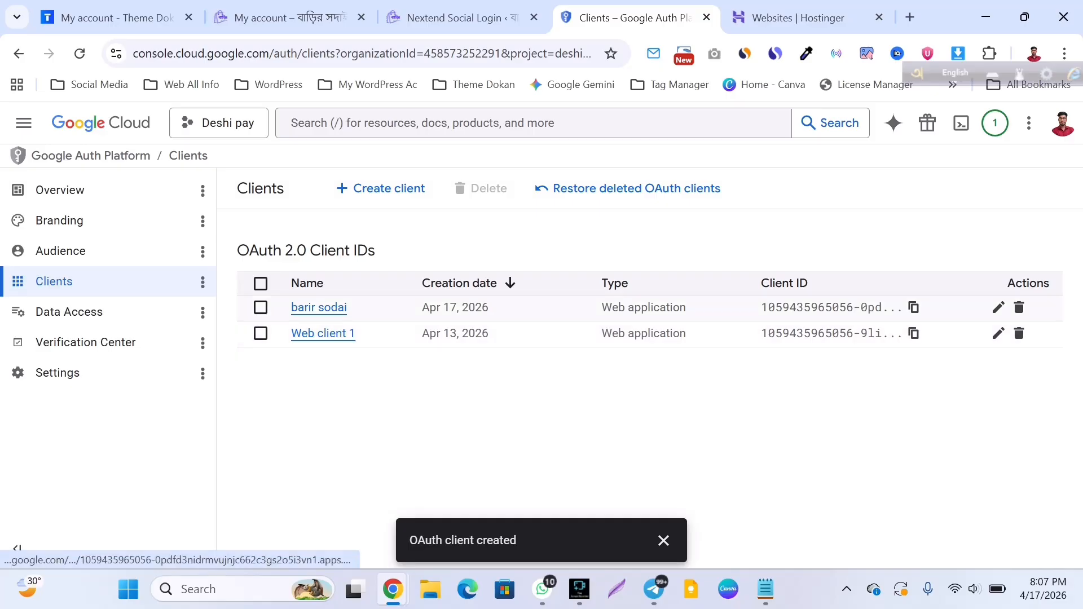
click(319, 308)
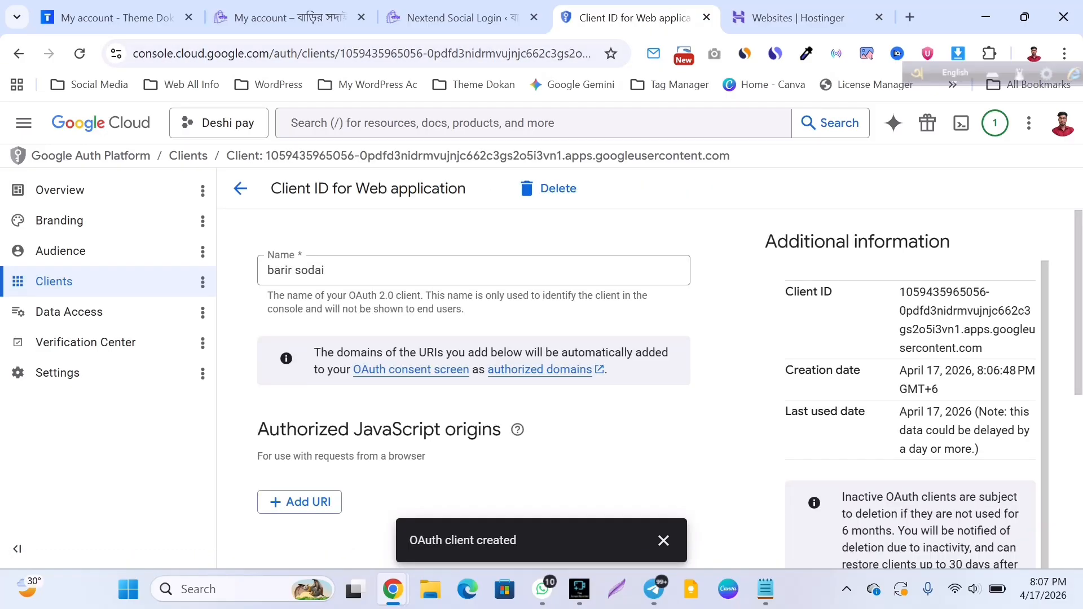
scroll(474, 390, down, 1)
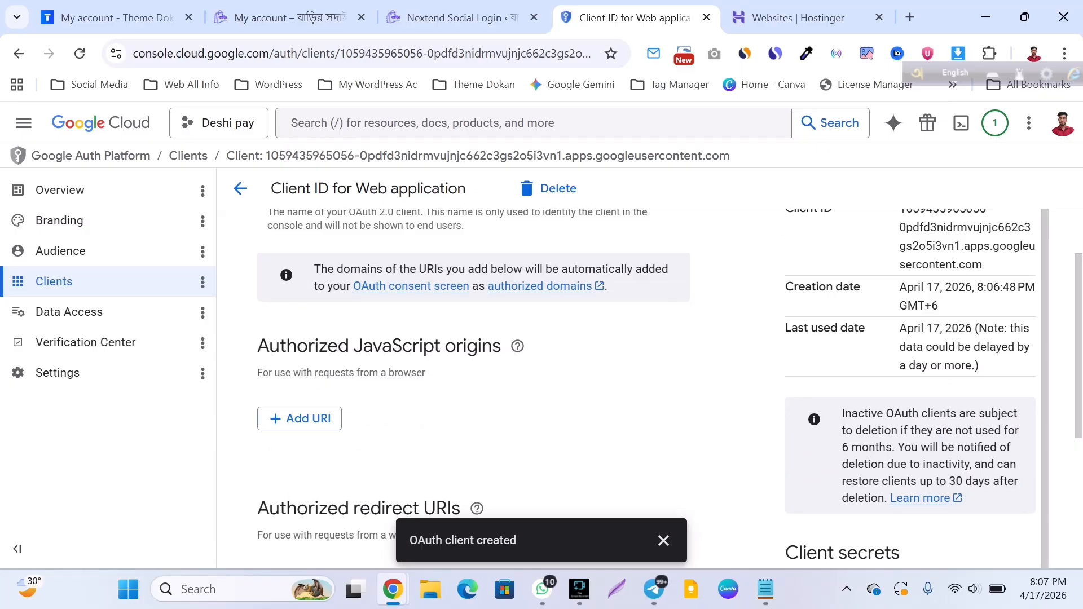
scroll(474, 389, up, 1)
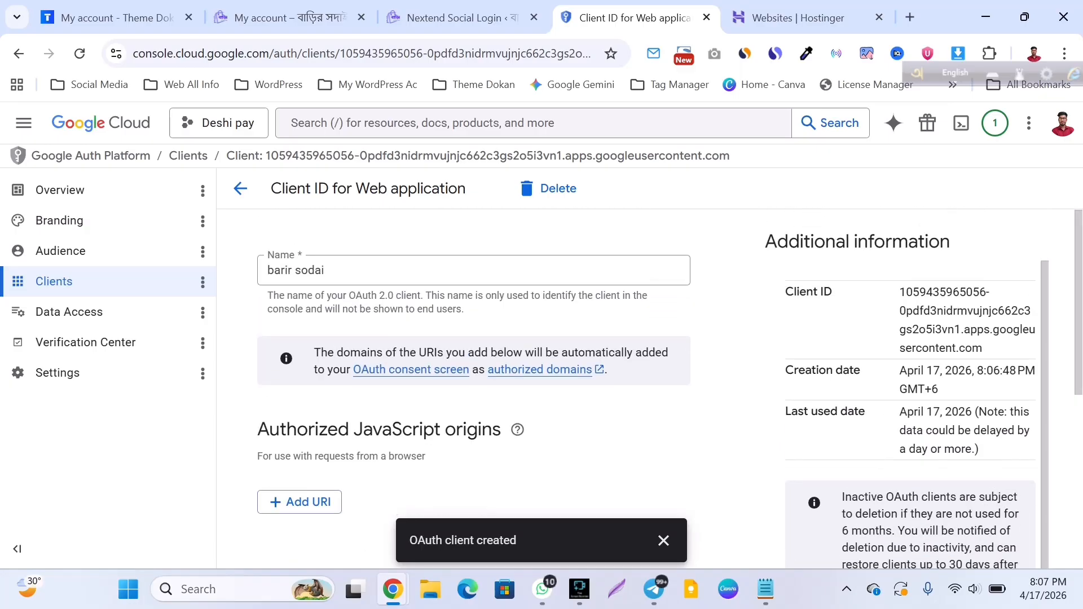
scroll(911, 414, down, 1)
scroll(649, 389, down, 6)
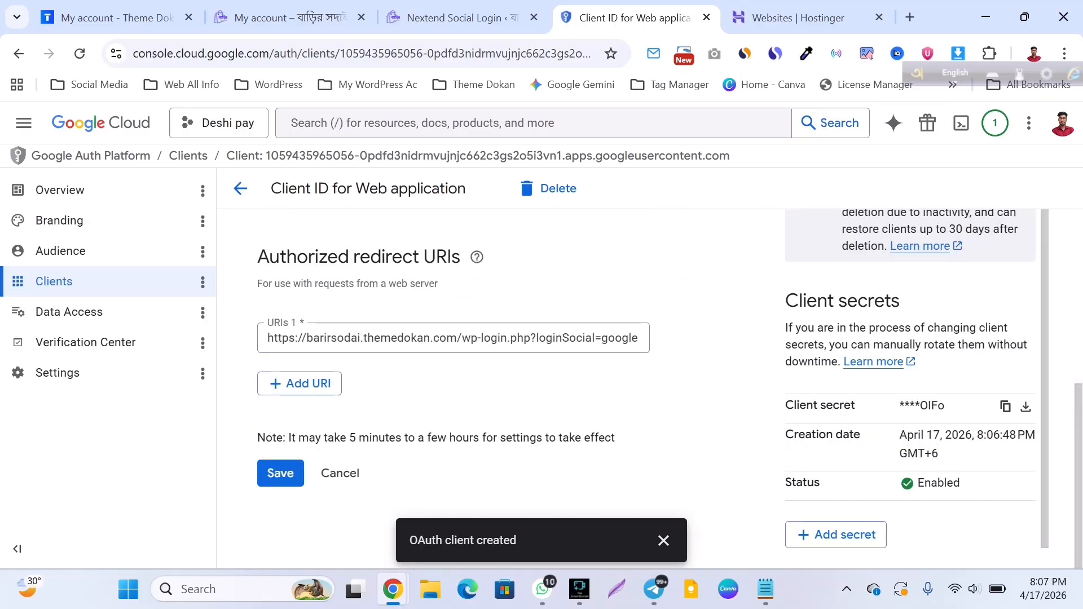
scroll(677, 339, up, 8)
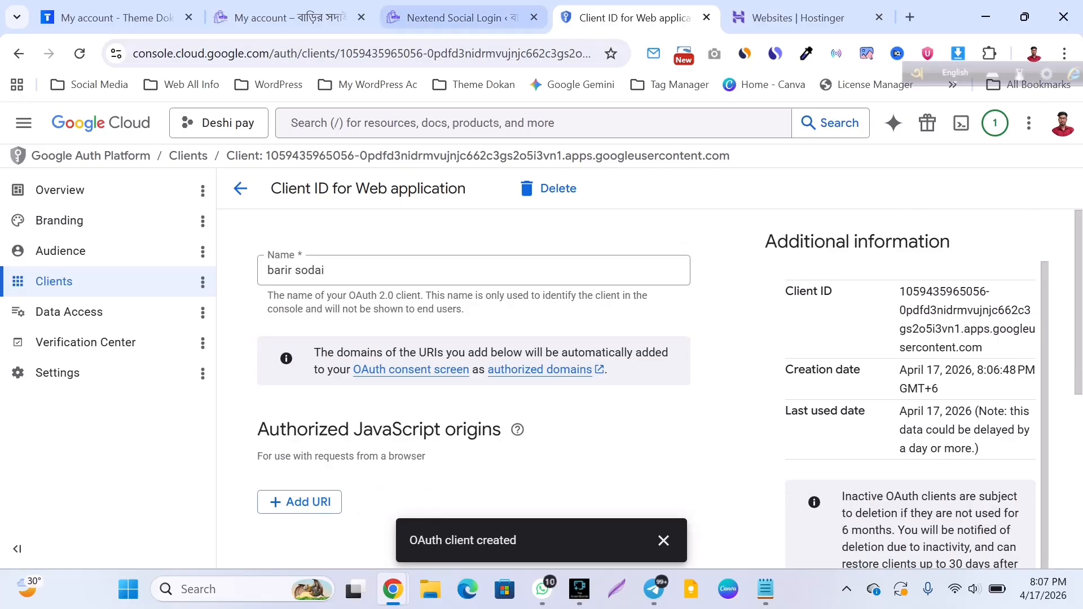
Return to Nextend Social Login's Google provider settings and start verifying the saved configuration
key(ctrl+shift+Tab)
scroll(542, 338, down, 6)
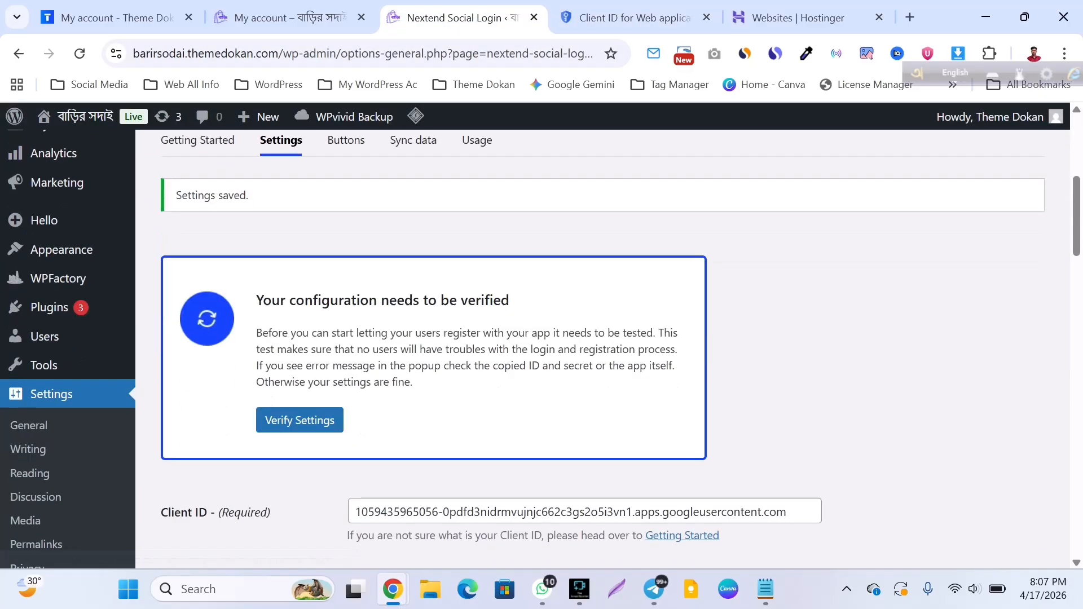
scroll(603, 339, up, 2)
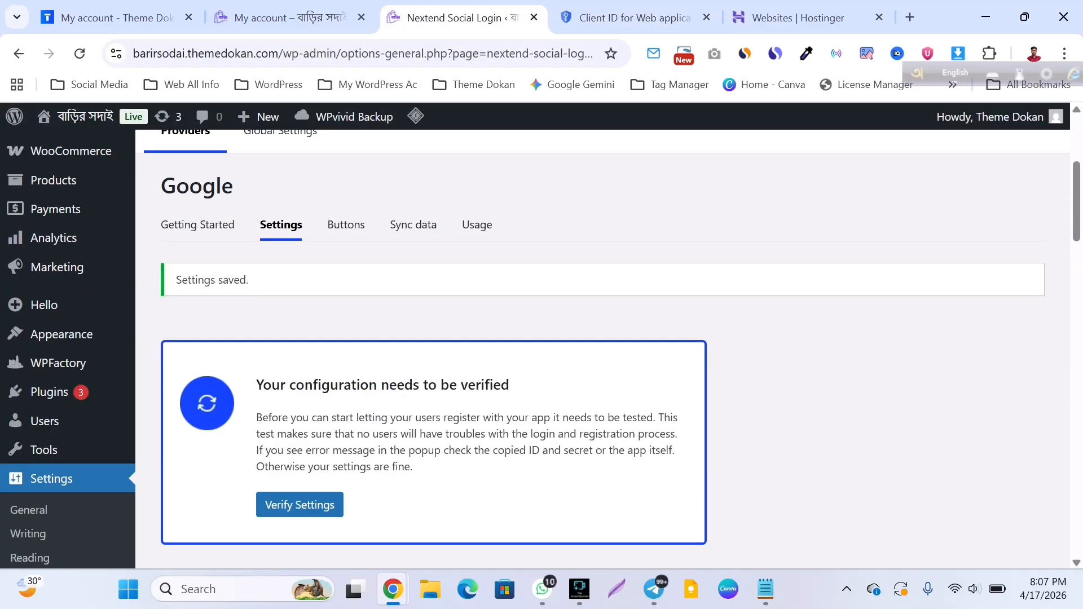
scroll(602, 339, down, 2)
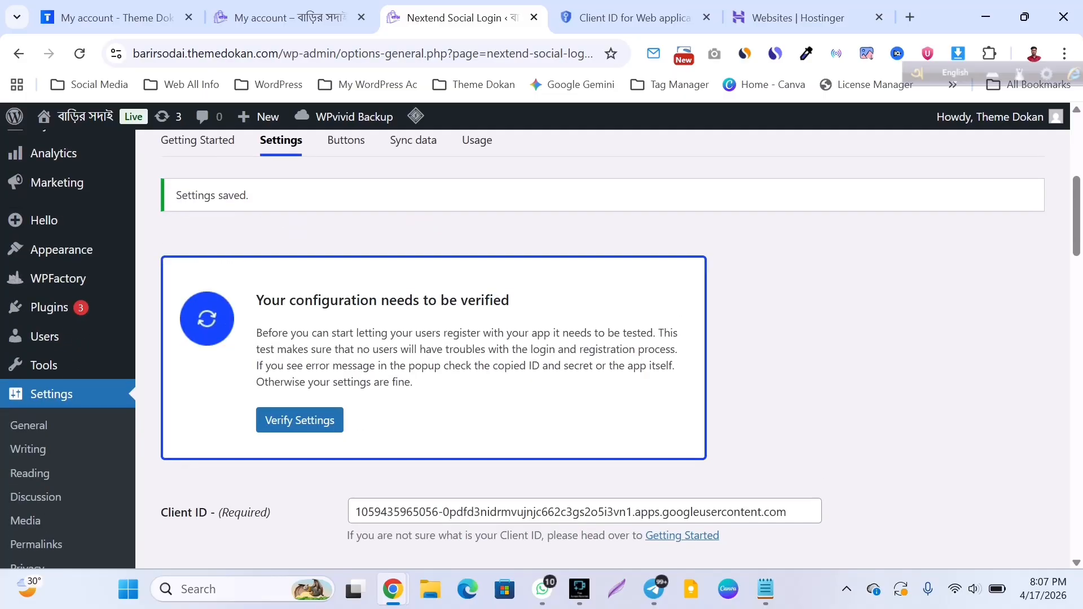
click(300, 420)
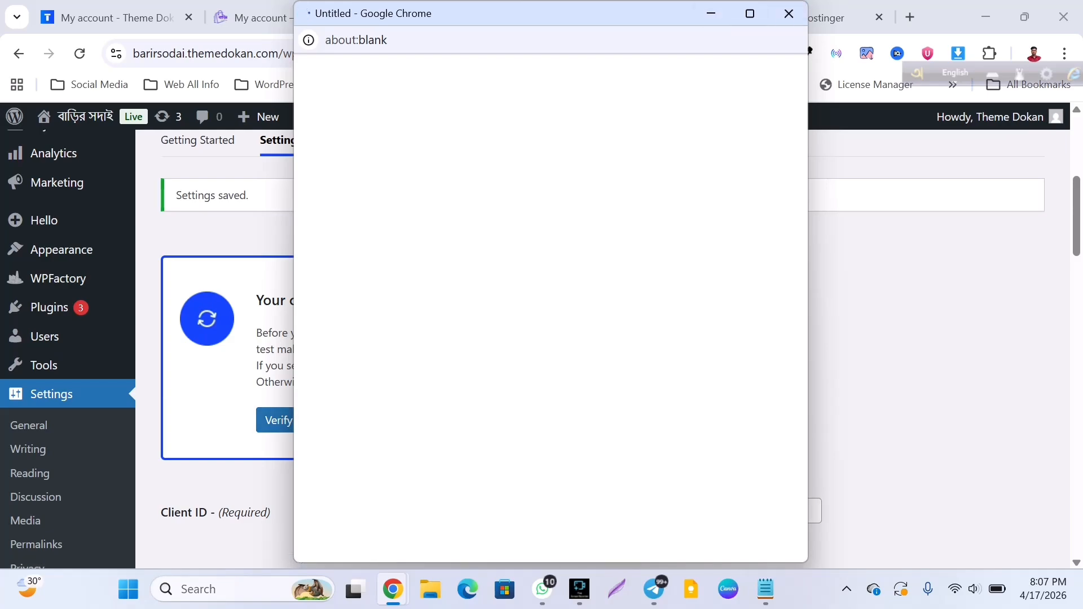
drag(660, 13, 614, 82)
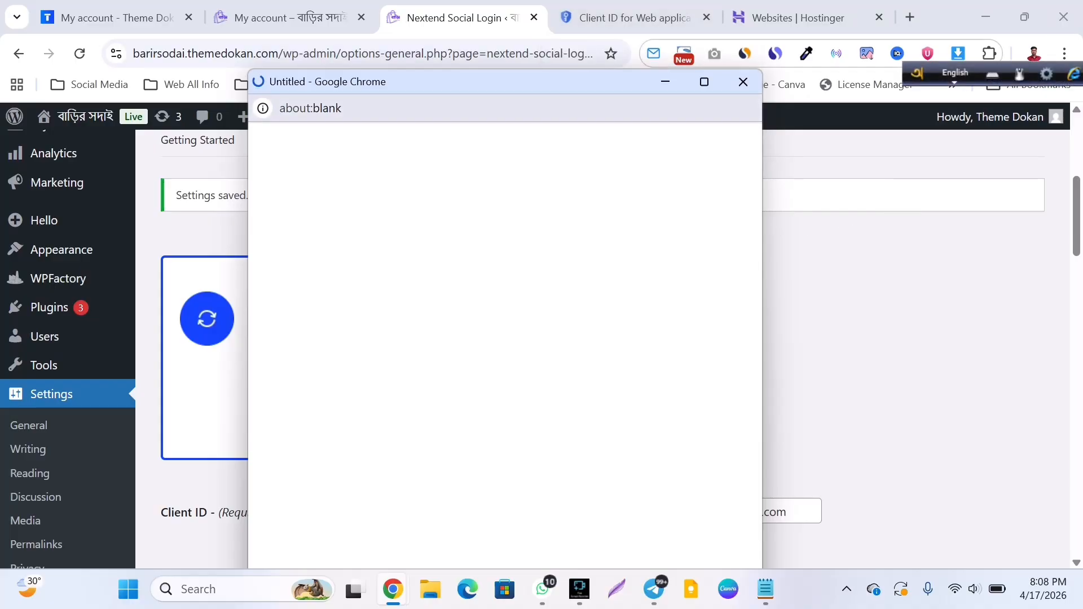
drag(582, 83, 587, 70)
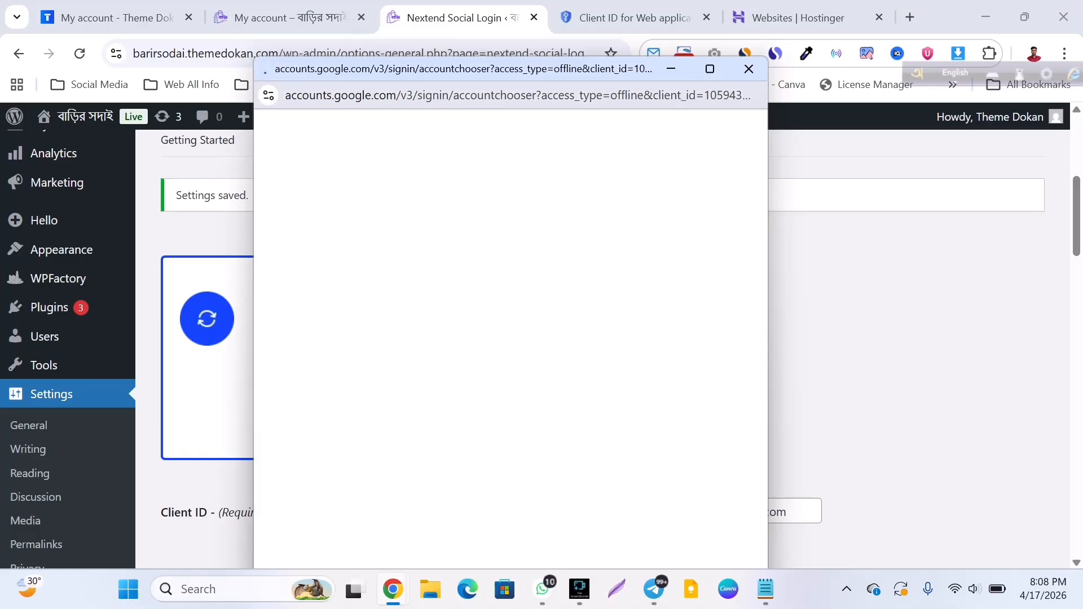
drag(551, 72, 540, 45)
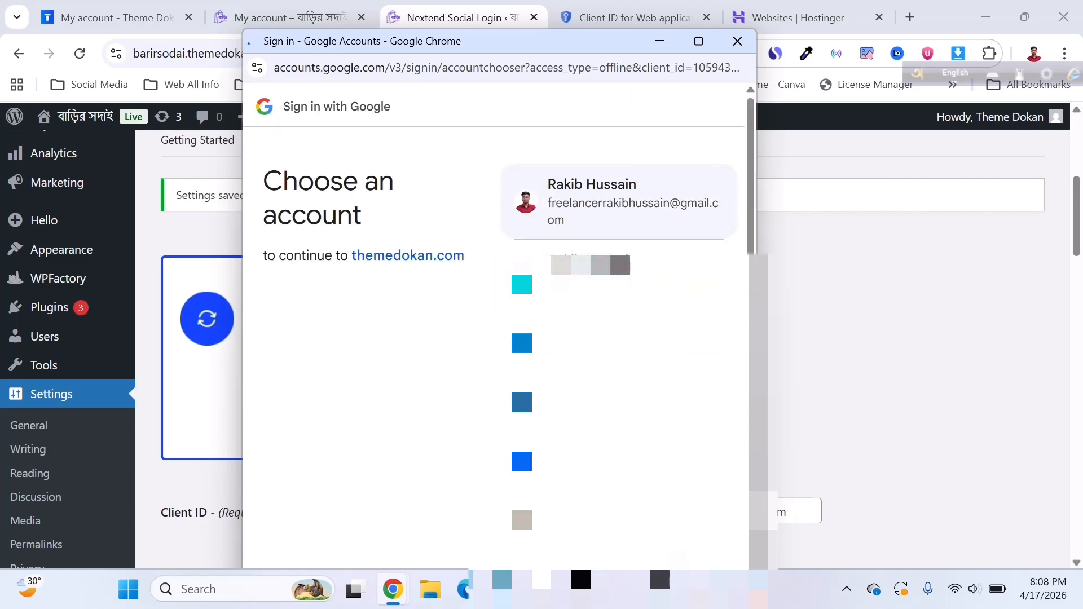
Choose the first listed Google account in the verification window and allow it to sign in to themedokan.com
click(619, 202)
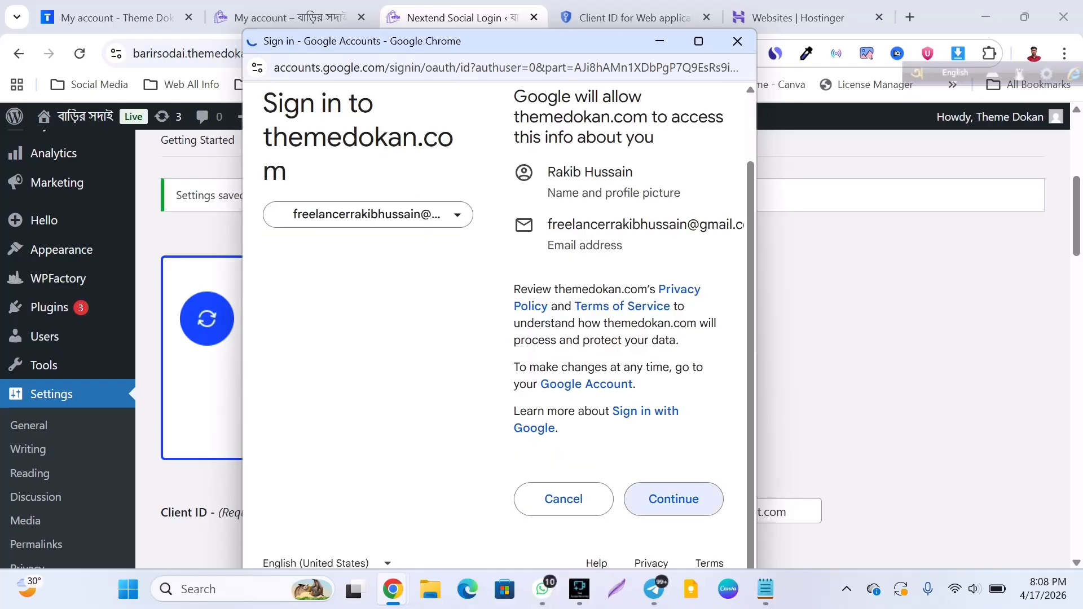
scroll(674, 499, down, 2)
click(673, 499)
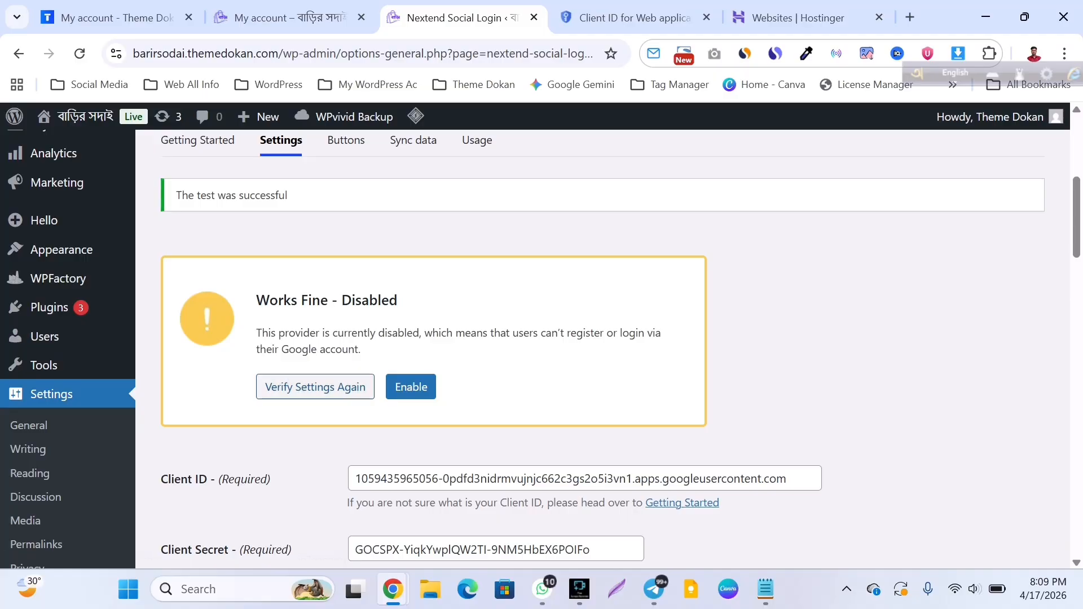
Enable the Google provider in Nextend Social Login and check its status
click(411, 387)
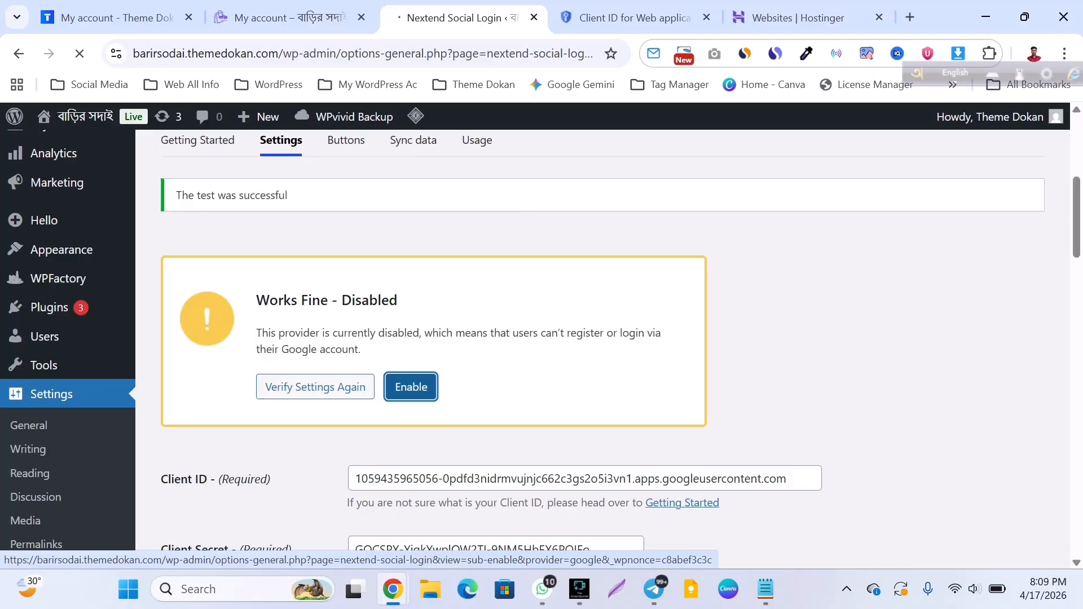
scroll(412, 387, down, 7)
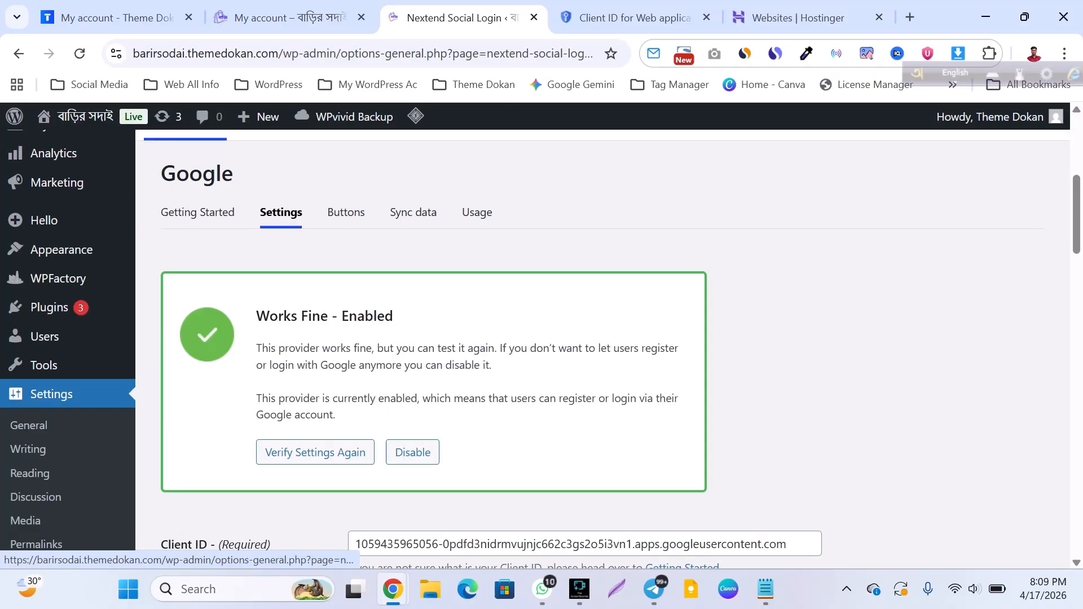
scroll(411, 387, up, 1)
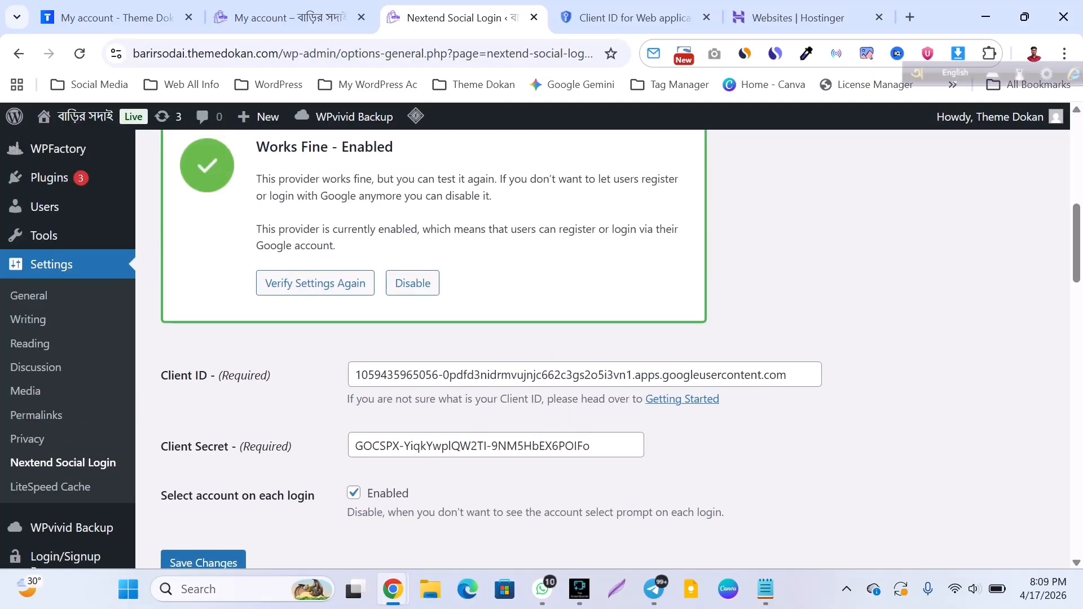
In Google Cloud's Audience settings, publish the app and confirm pushing it to production
click(626, 18)
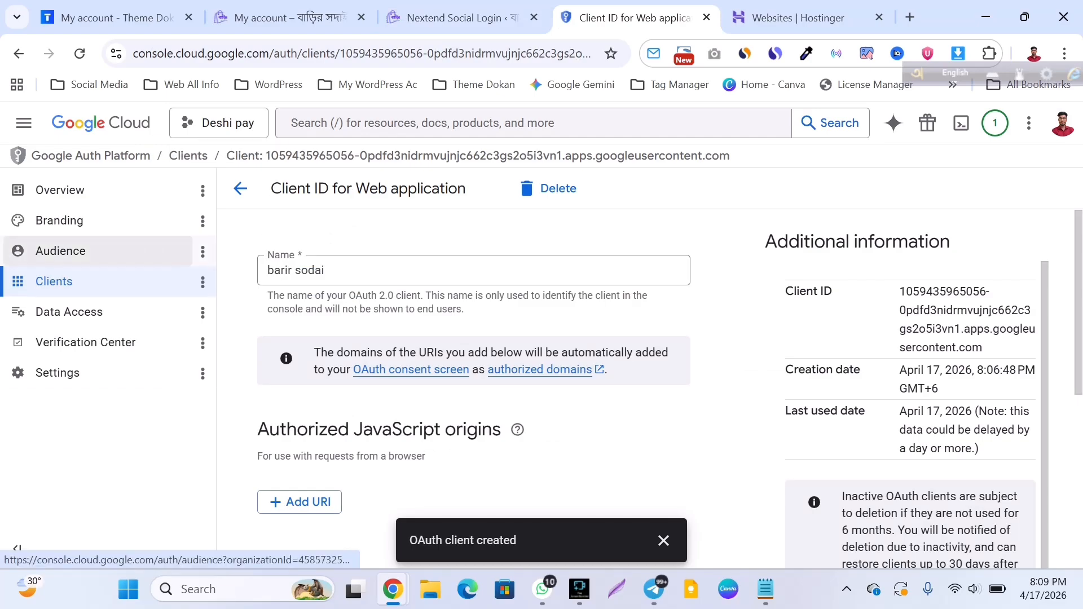
click(155, 249)
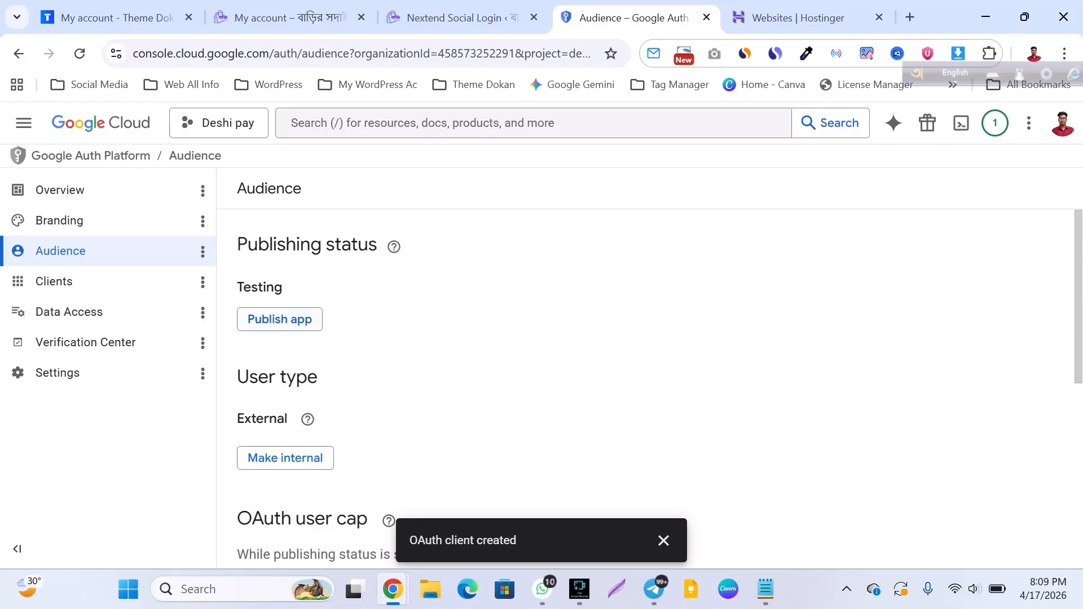
click(279, 320)
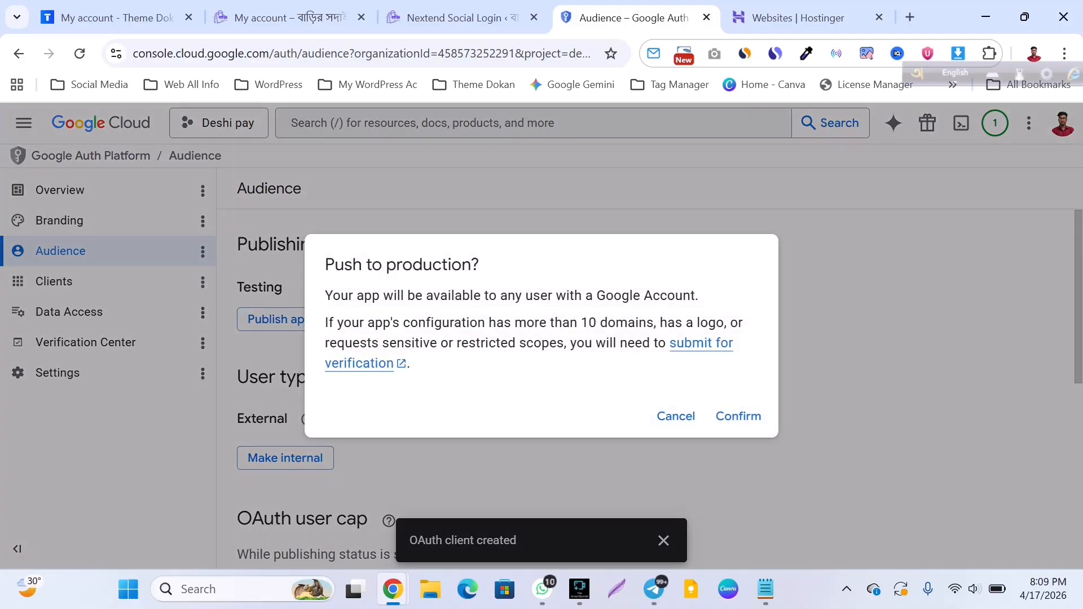
click(739, 416)
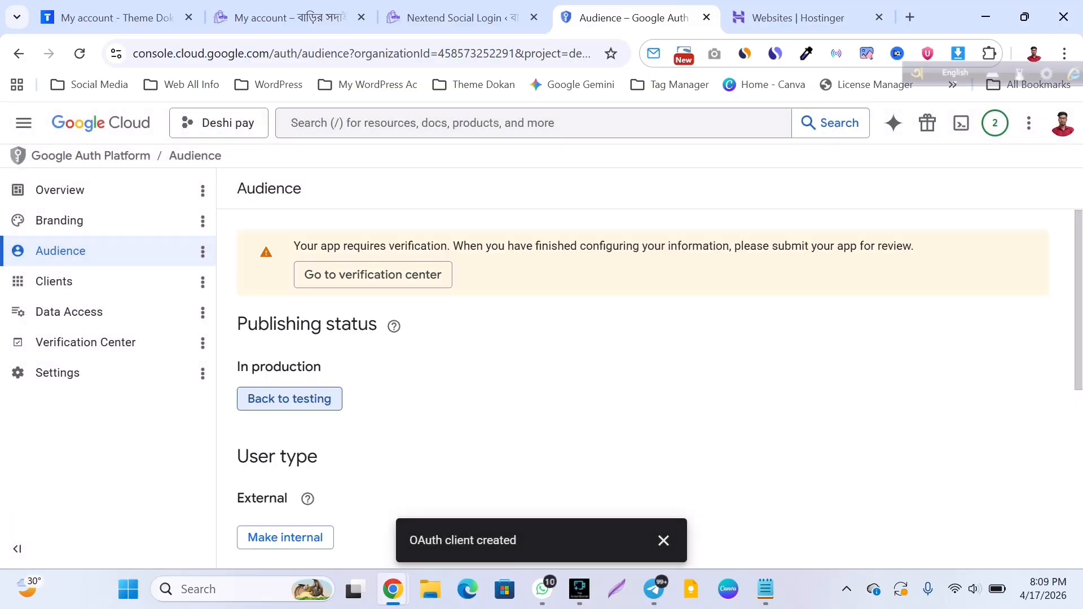
scroll(643, 384, down, 2)
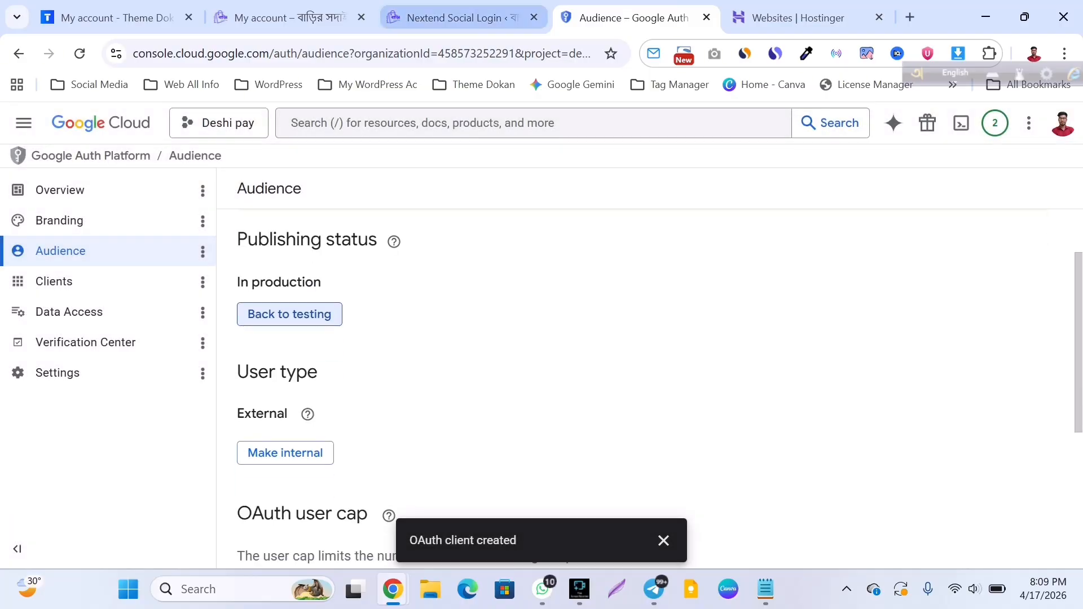
Review the remaining Google provider settings in Nextend Social Login and save the changes
click(460, 17)
scroll(603, 350, down, 12)
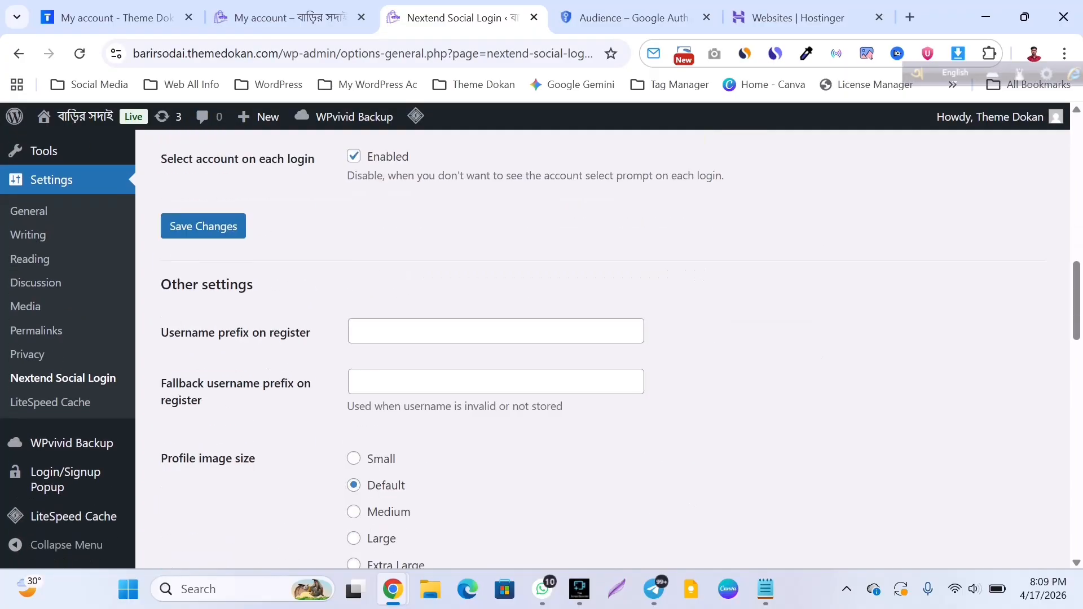
scroll(434, 316, down, 1)
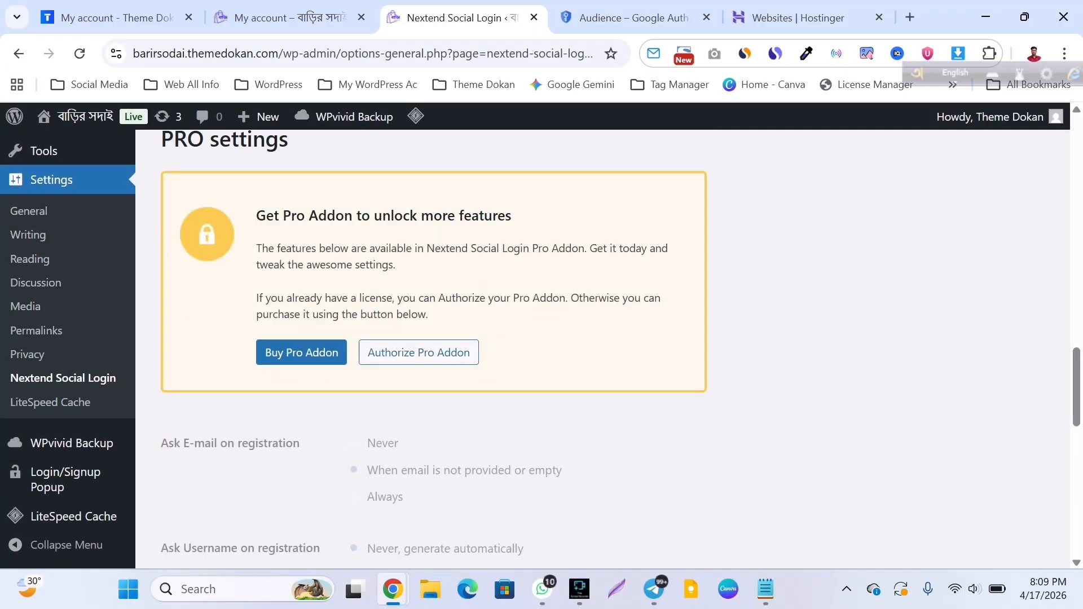
scroll(435, 316, down, 10)
scroll(434, 315, up, 5)
scroll(434, 316, up, 10)
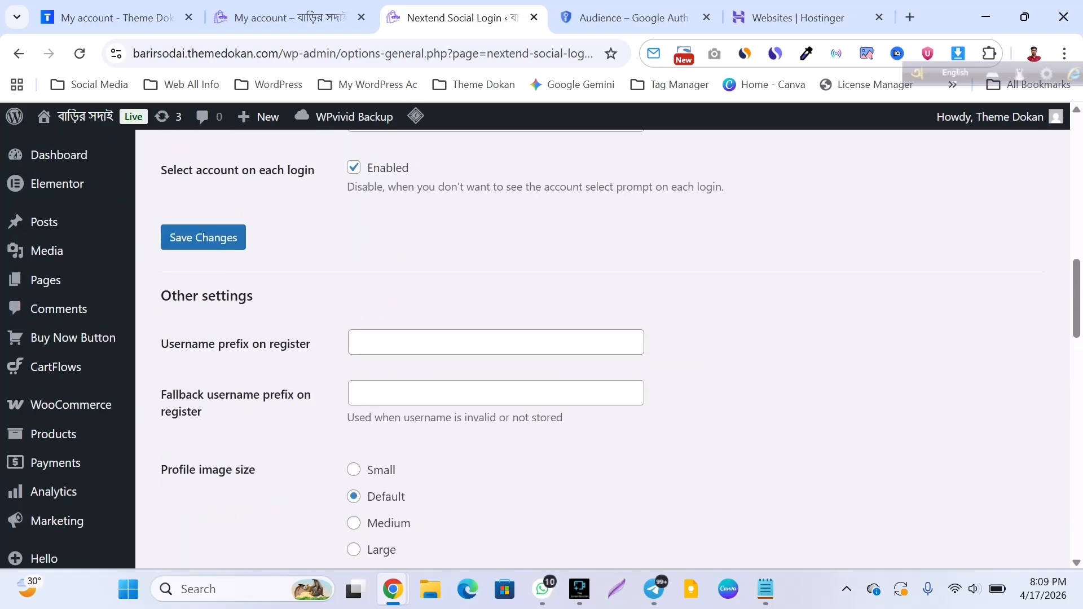
click(203, 238)
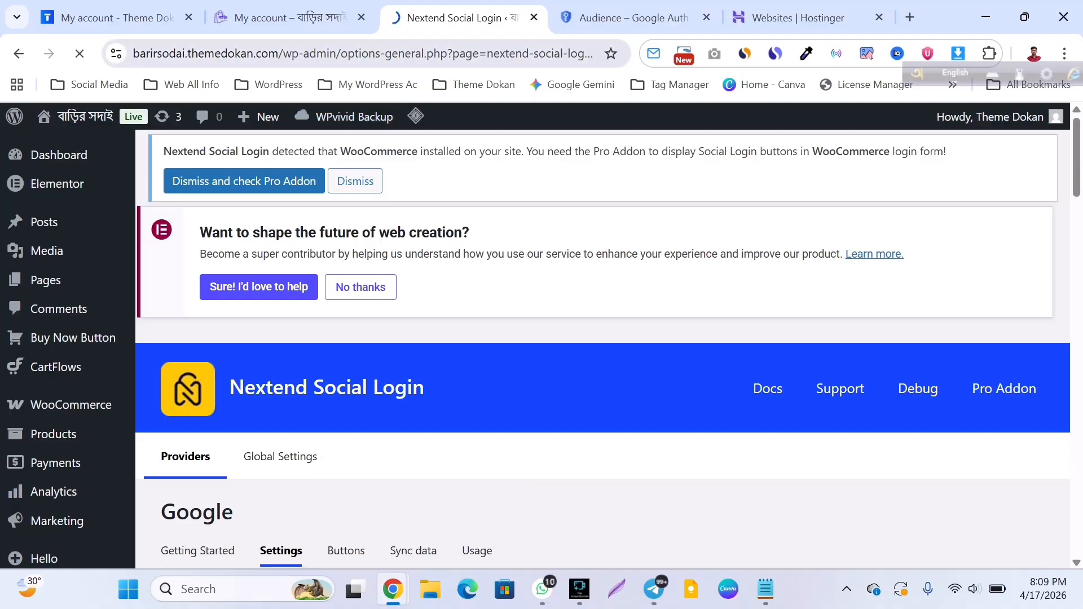
Copy the site's wp-admin URL and open it in a maximized Microsoft Edge window to check the login page
click(341, 53)
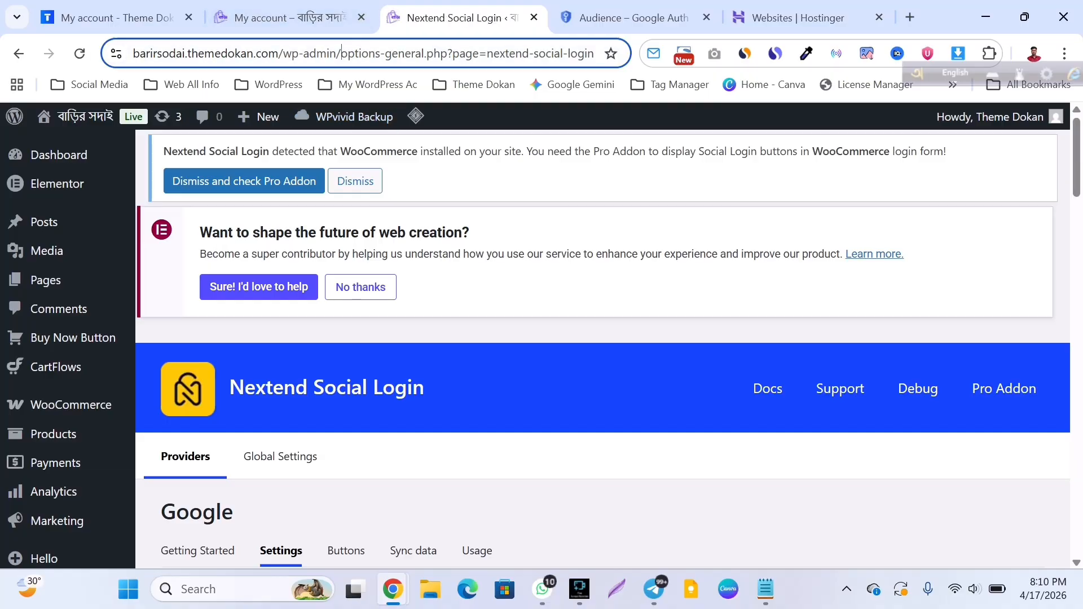
drag(342, 53, 84, 85)
key(ctrl+c)
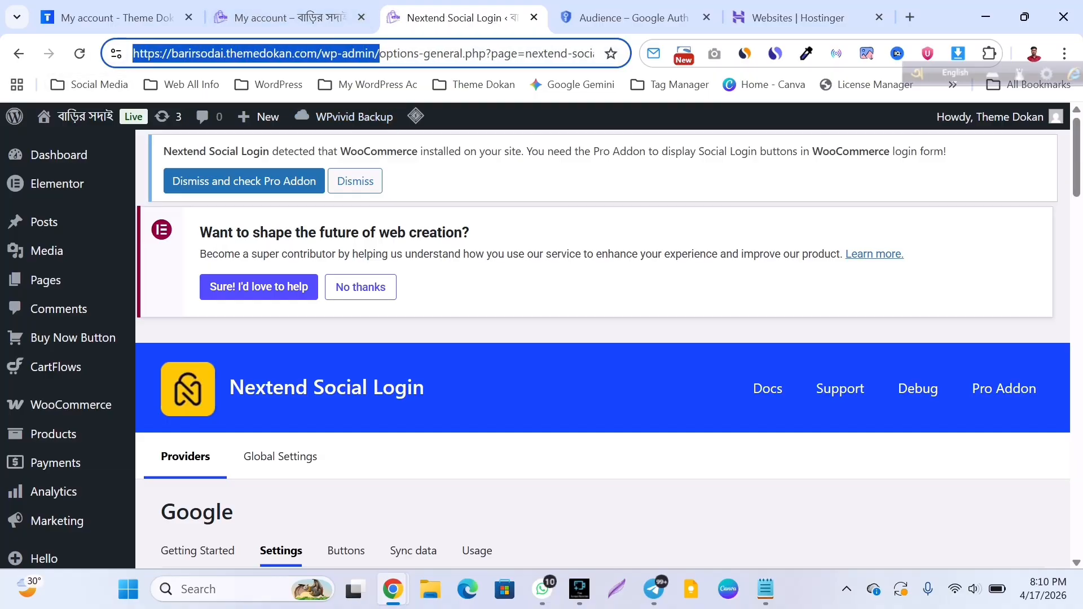
click(467, 589)
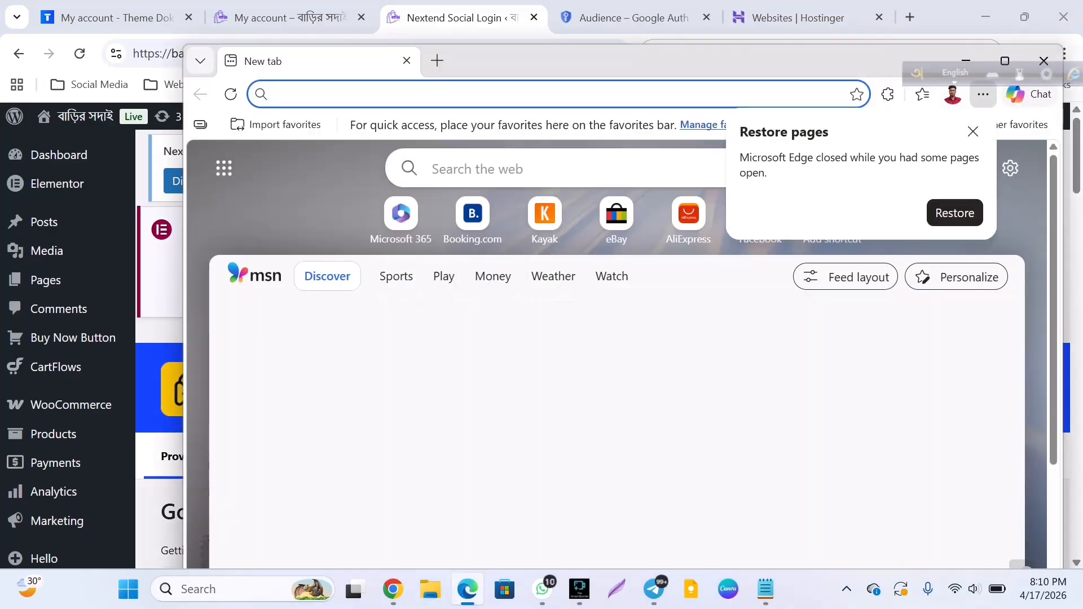
key(ctrl+v)
key(Return)
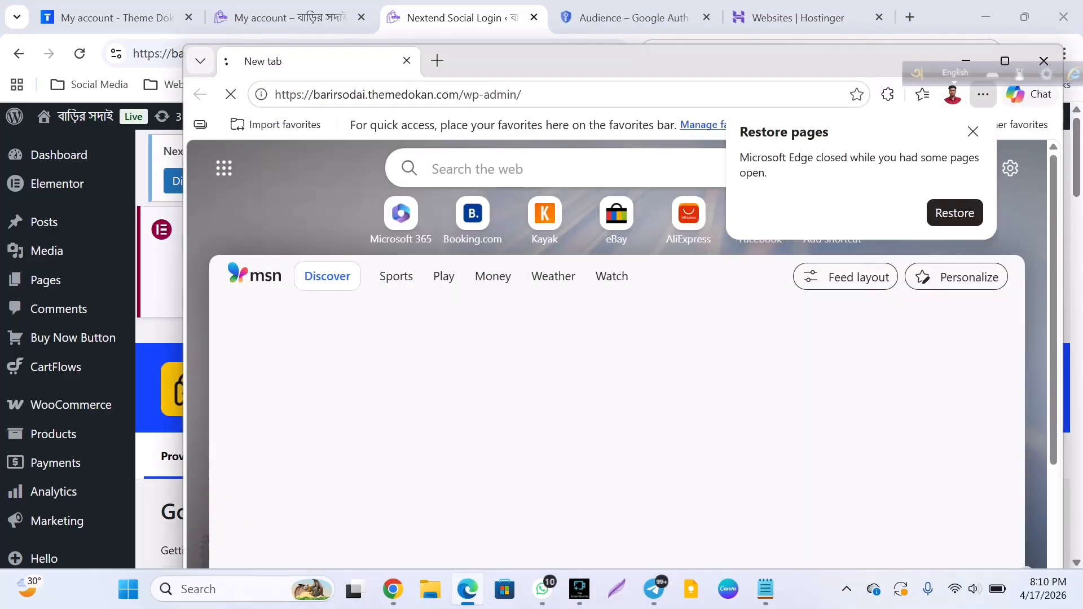
click(1004, 61)
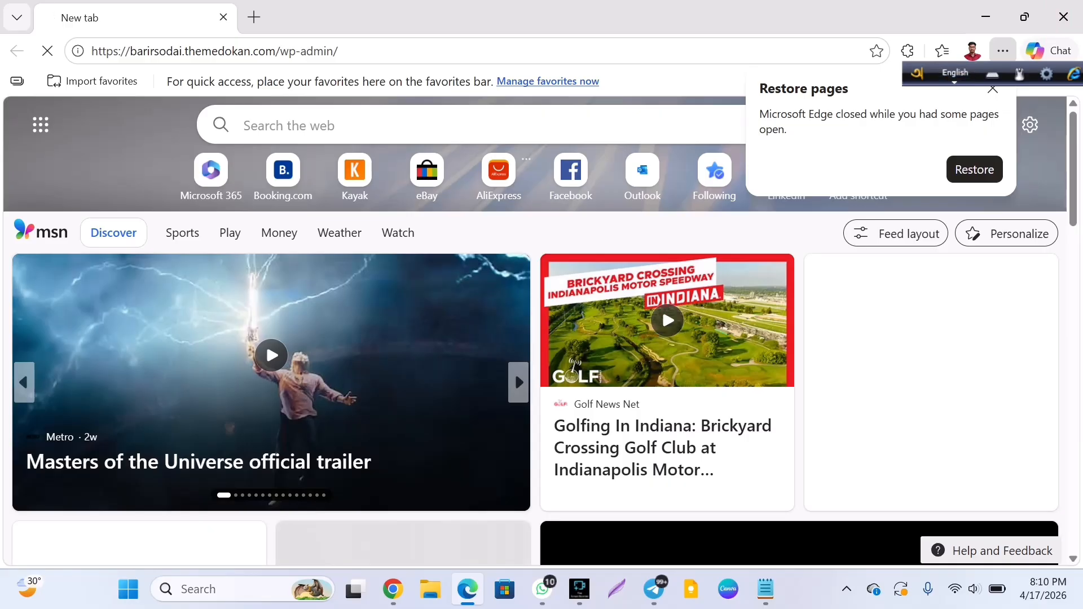
click(1024, 17)
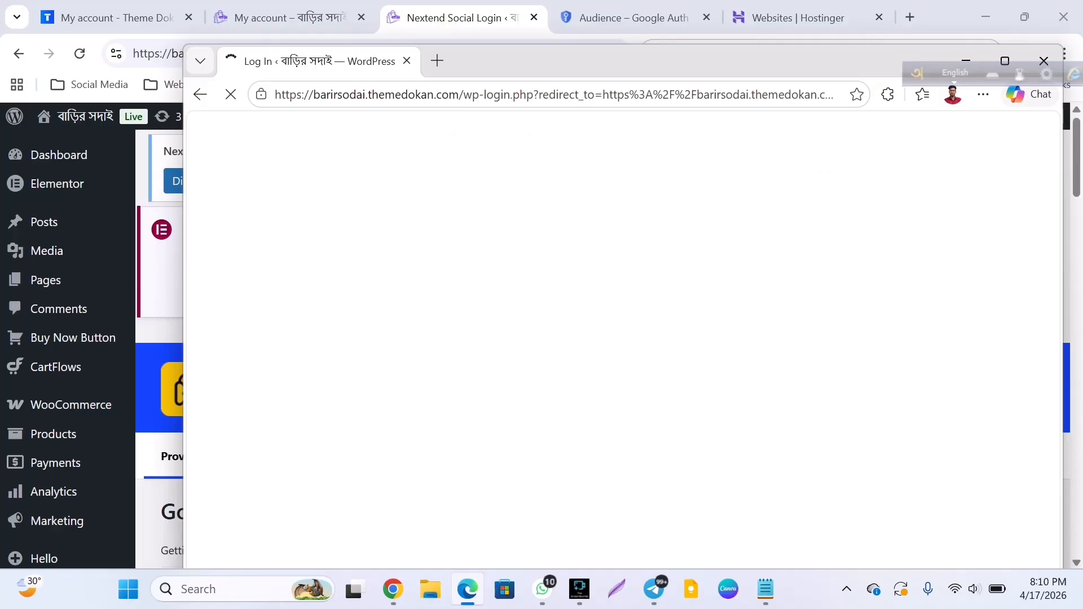
drag(807, 67, 758, 49)
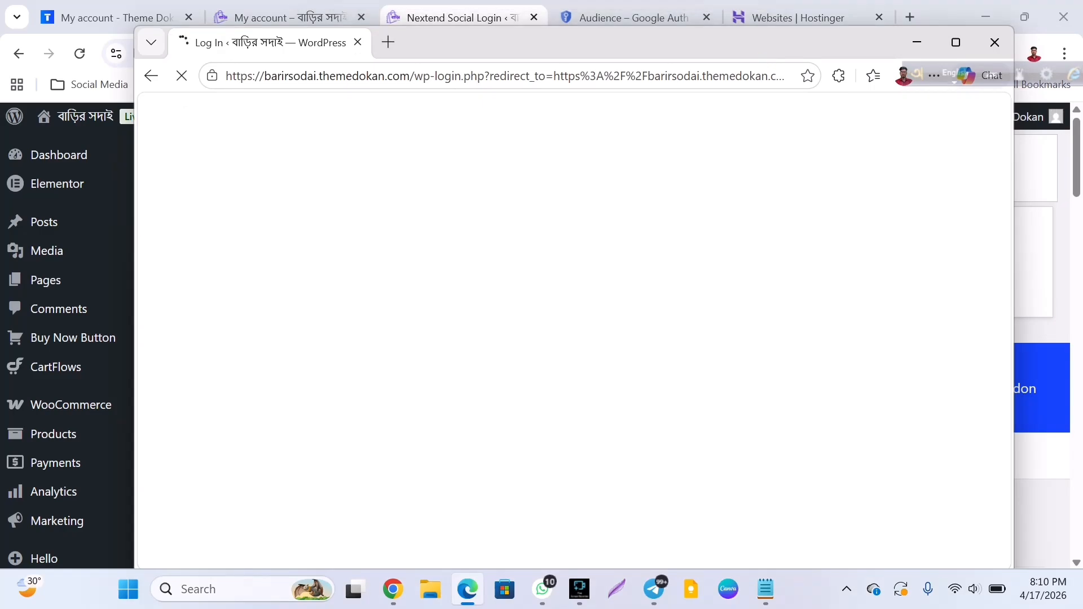
click(955, 42)
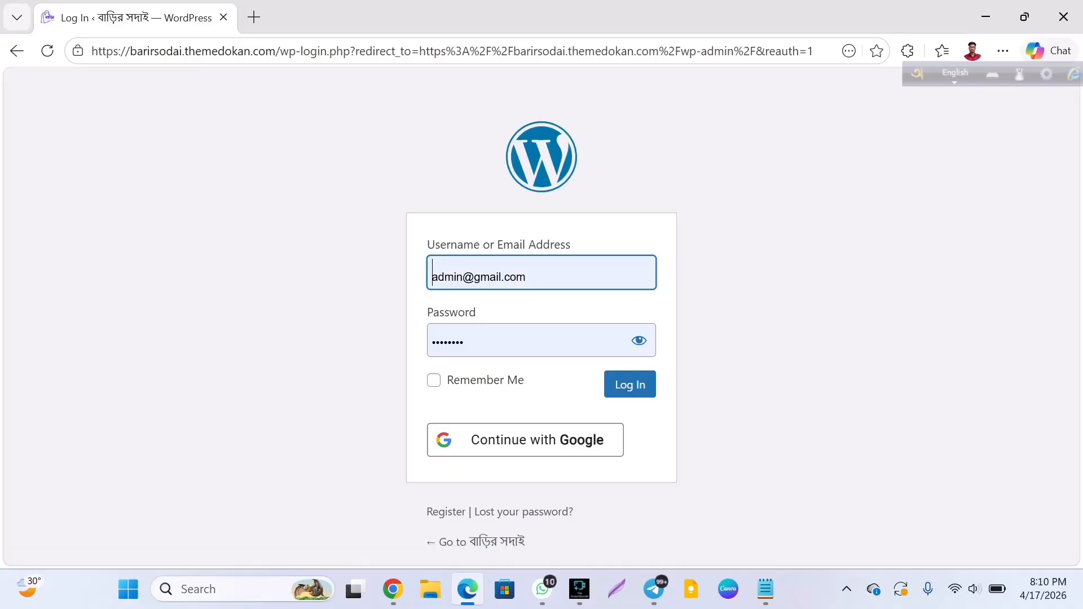
Load barirsodai.themedokan.com in Edge and open its account page to check the customer login form
drag(281, 51, 813, 51)
key(BackSpace)
key(BackSpace)
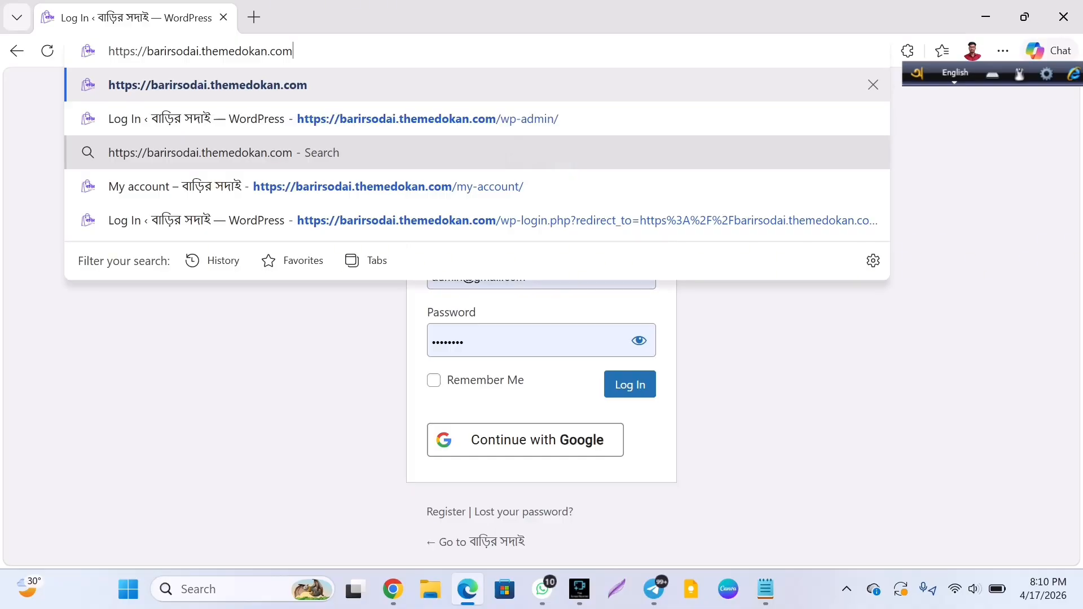
key(Return)
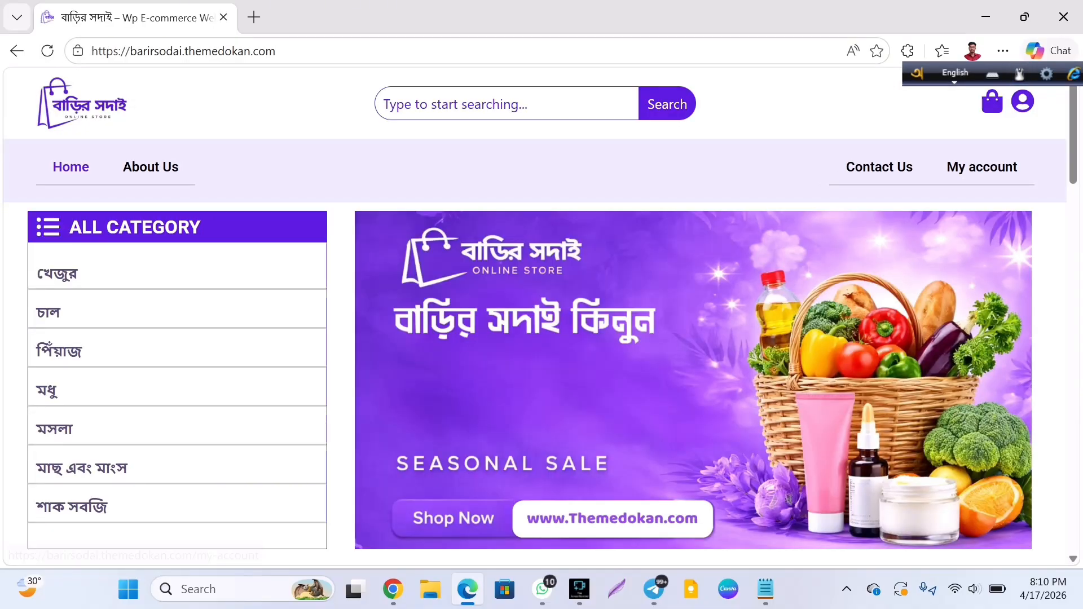
click(1023, 101)
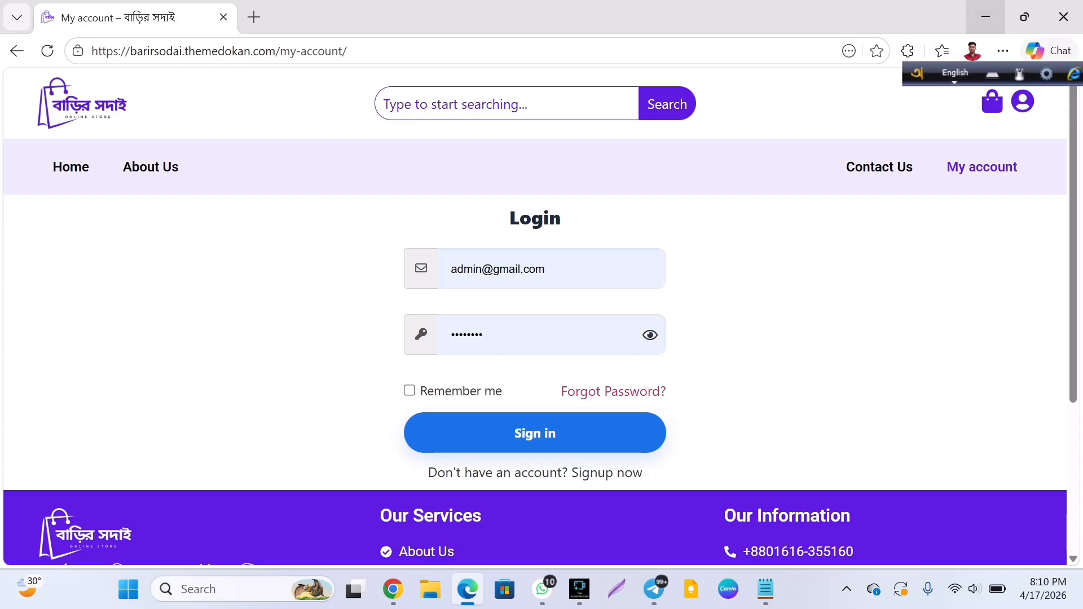
Return to the WordPress admin, open the Theme File Editor and acknowledge the direct-editing warning
click(985, 17)
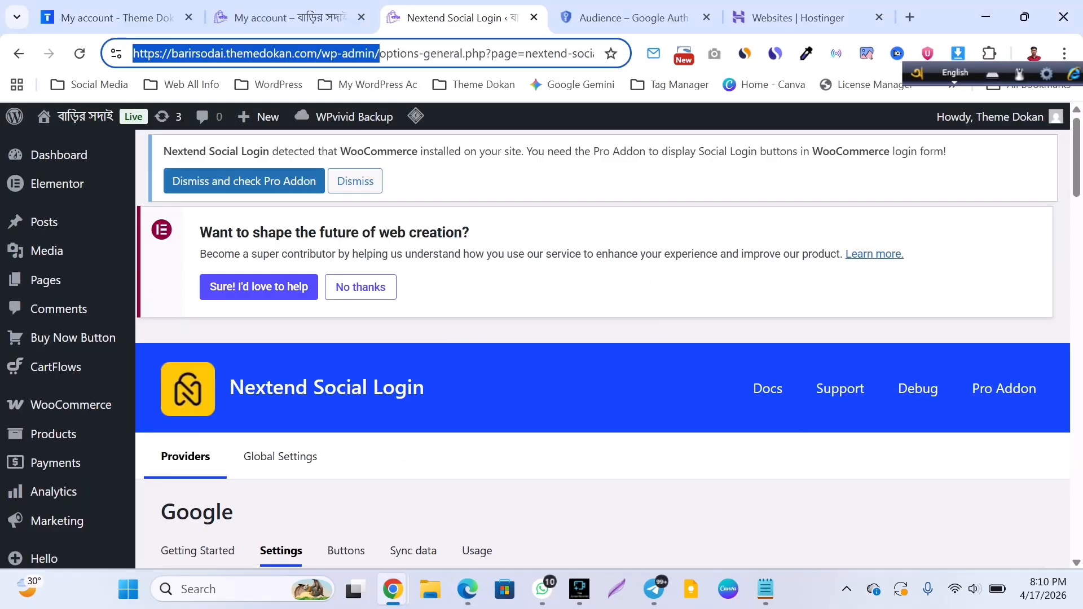
scroll(85, 338, down, 6)
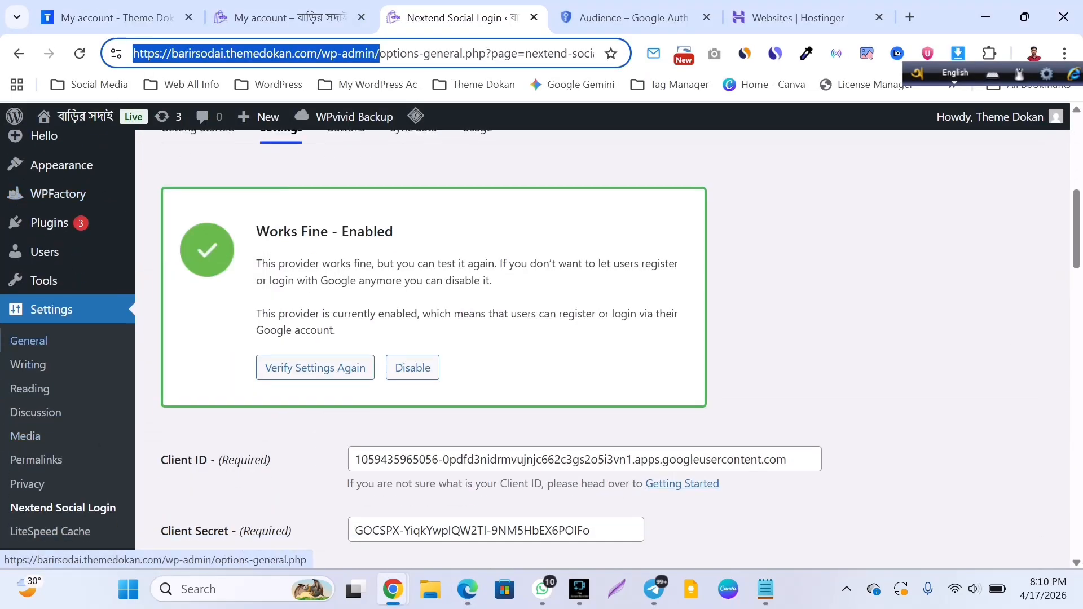
scroll(34, 451, down, 3)
scroll(34, 423, up, 2)
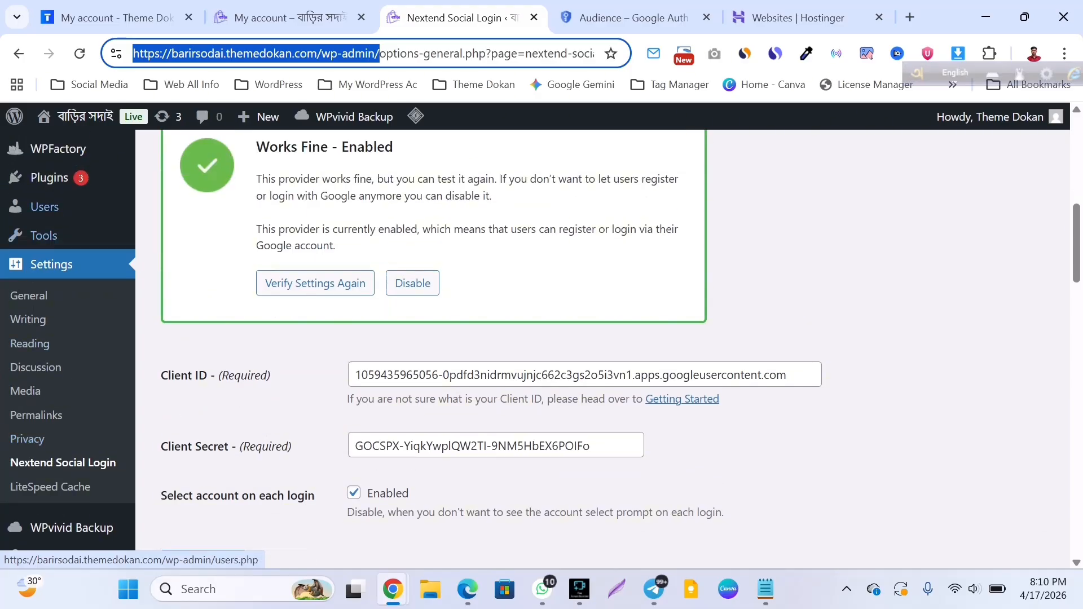
scroll(34, 367, down, 4)
scroll(34, 367, up, 6)
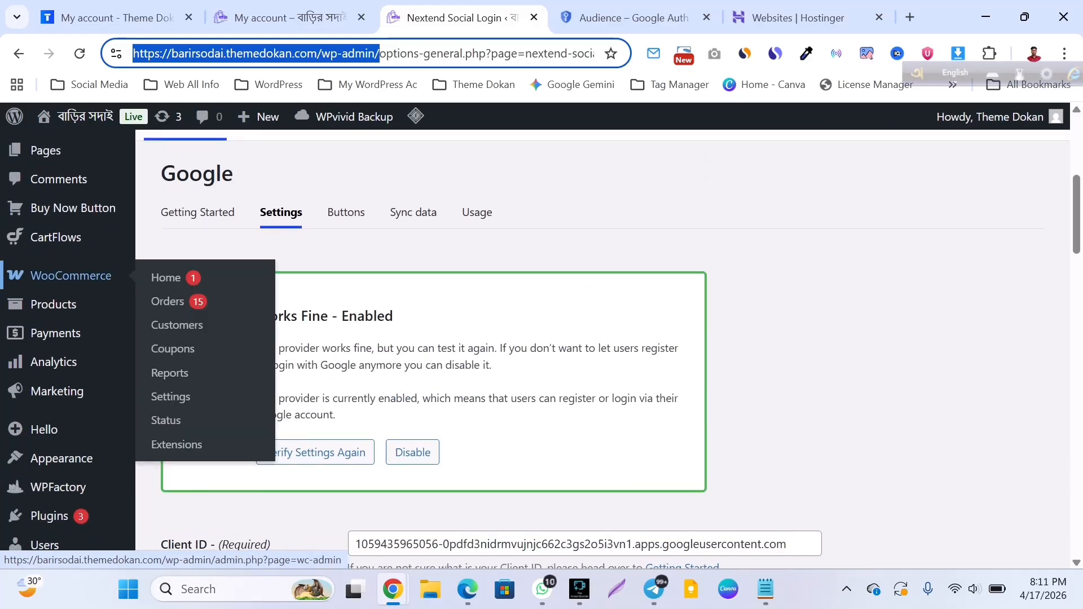
scroll(68, 429, down, 2)
mouse_move(62, 374)
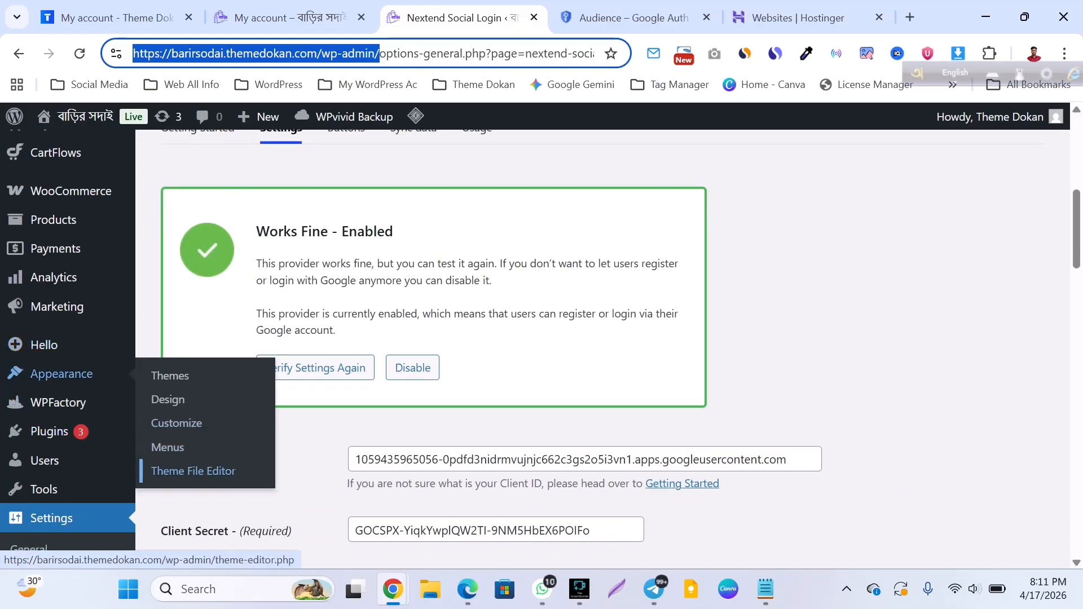
click(193, 471)
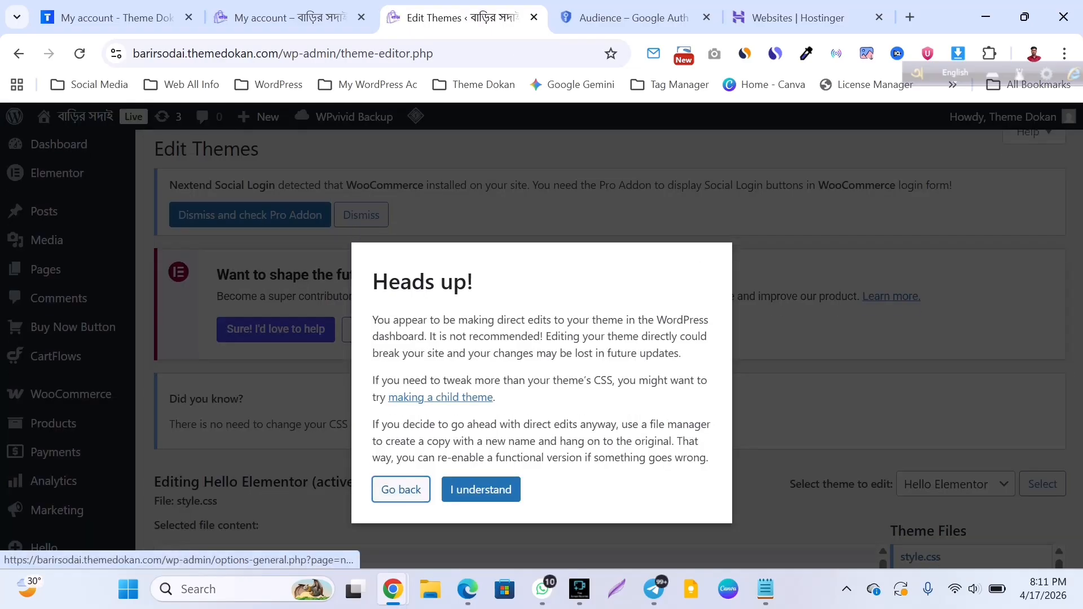
click(480, 489)
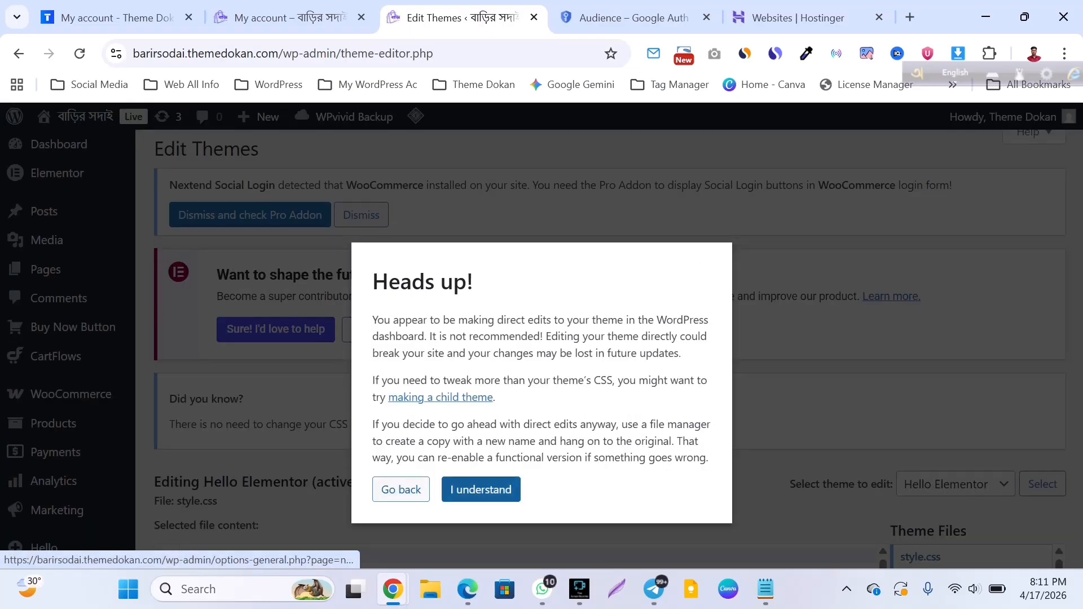
Switch to Notepad and copy the entire add_action('init') snippet that renders the Nextend social buttons
click(765, 589)
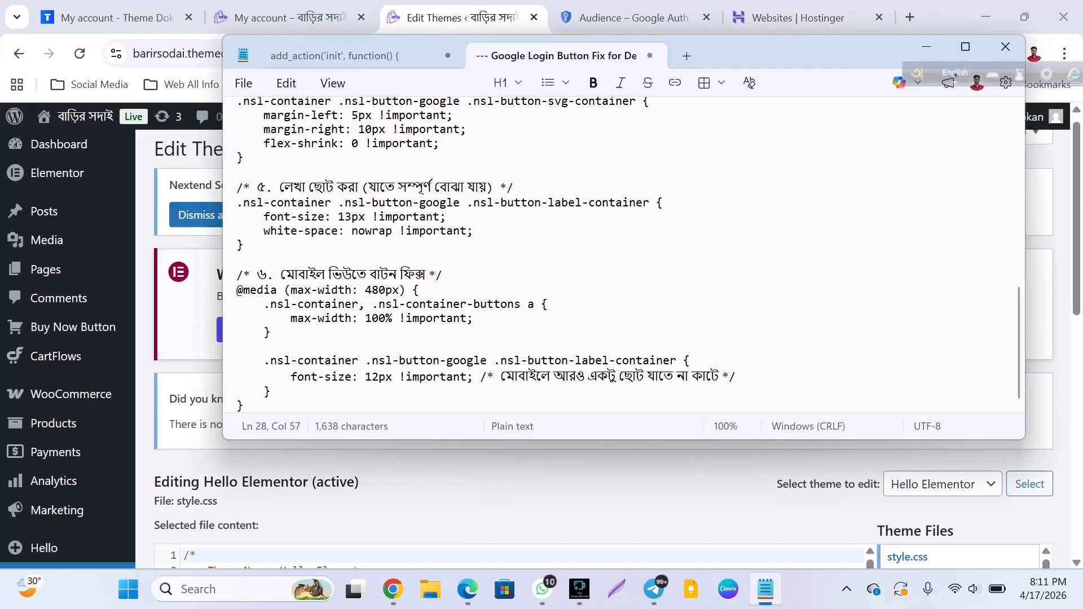
click(356, 55)
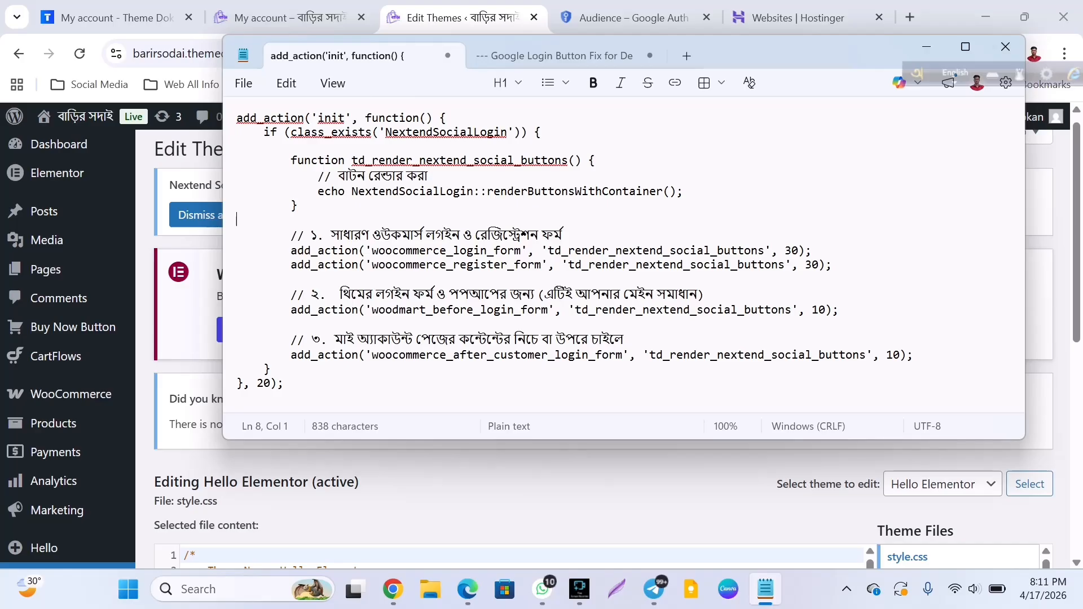
key(ctrl+a)
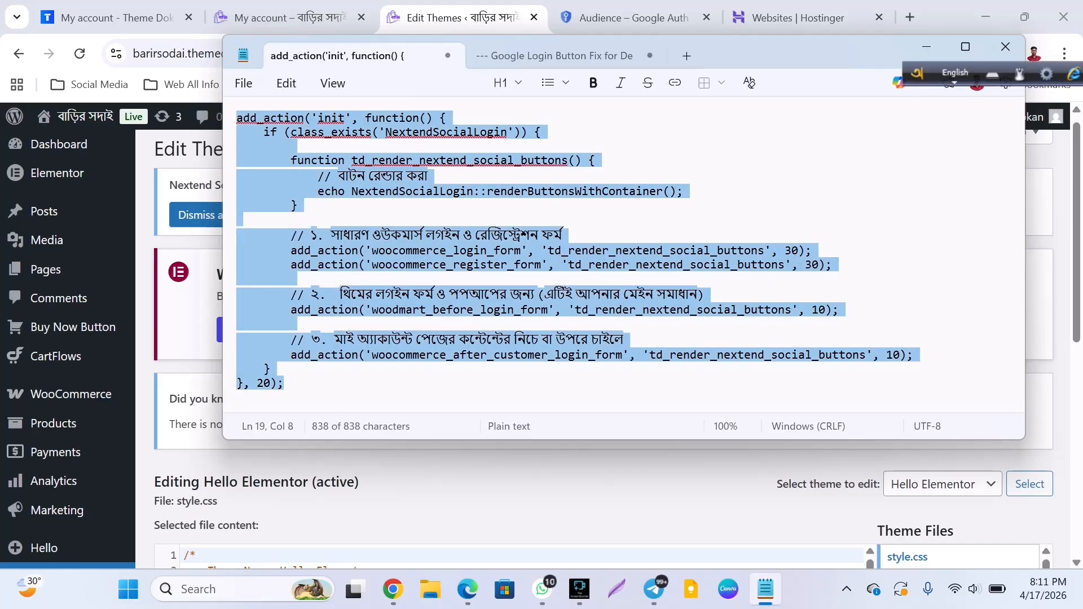
key(super+Down)
Append the copied social-button snippet to the end of Hello Elementor's functions.php and update the file
scroll(789, 367, down, 2)
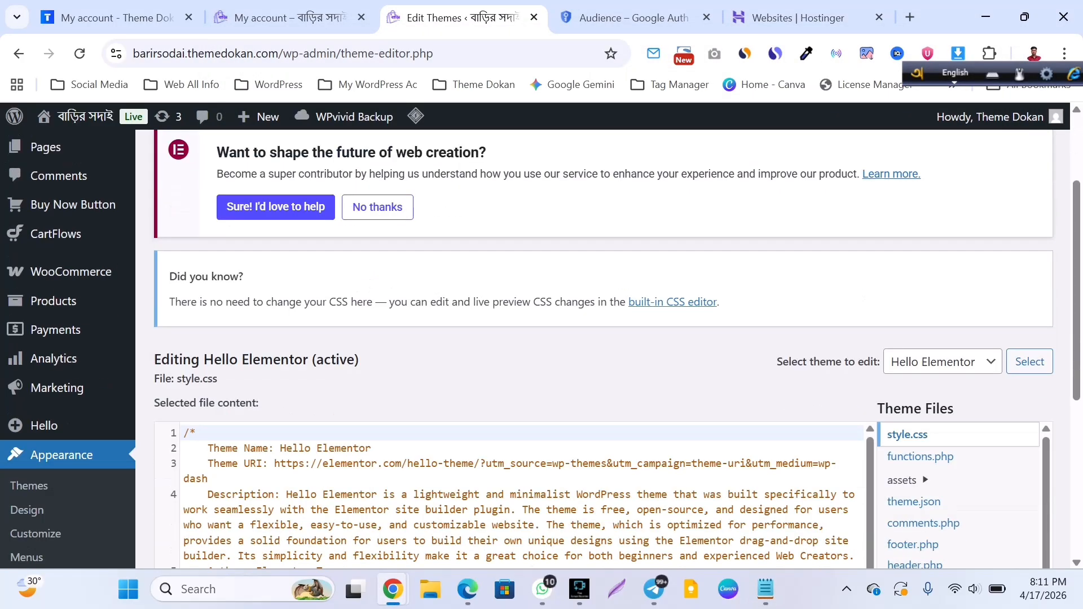
click(920, 410)
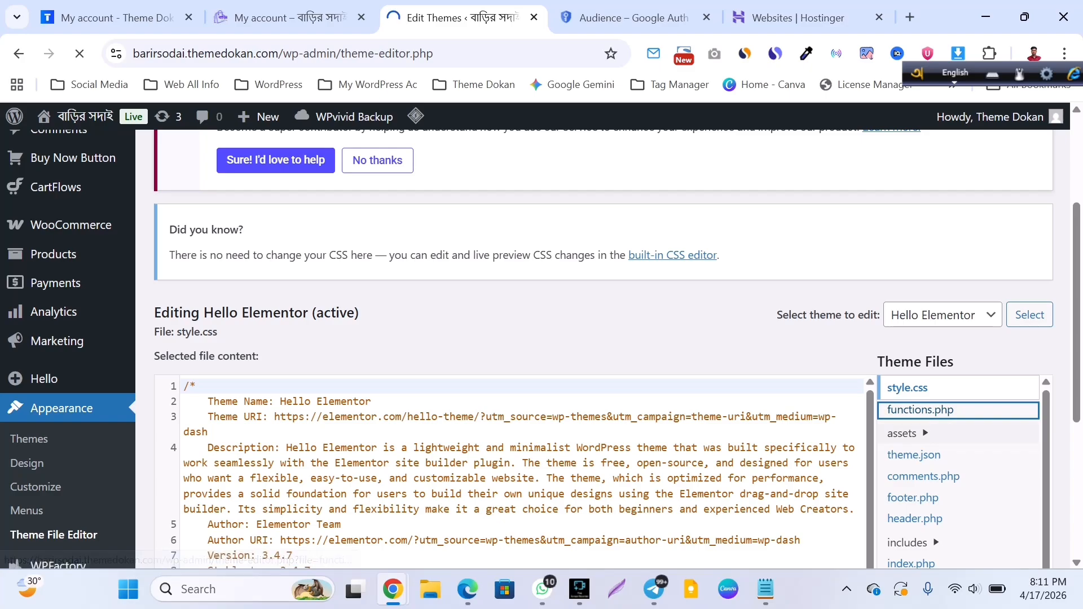
scroll(508, 338, down, 5)
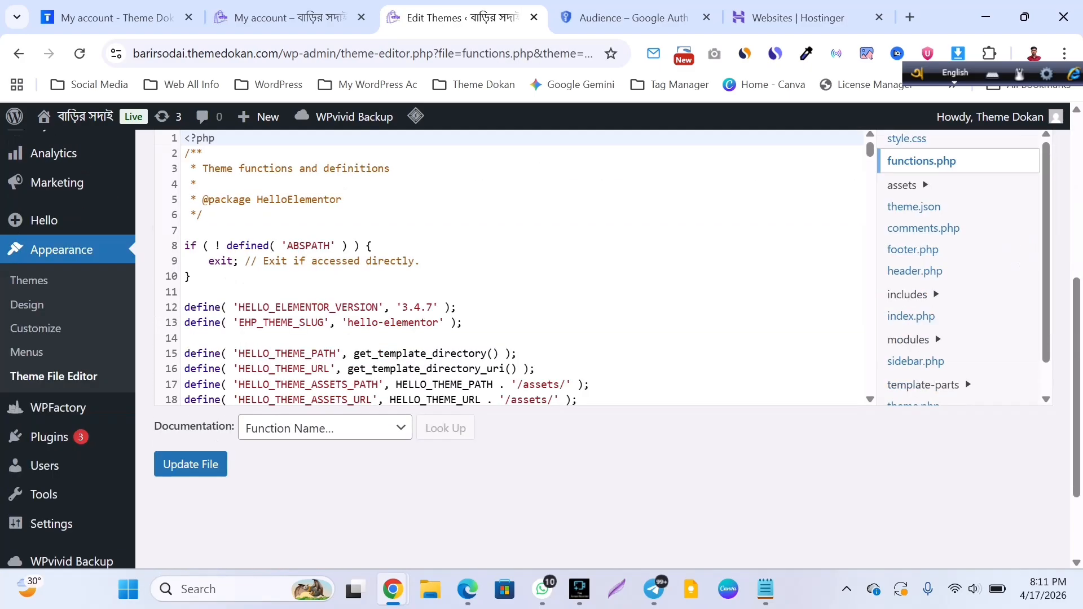
scroll(508, 271, down, 20)
scroll(508, 271, down, 20)
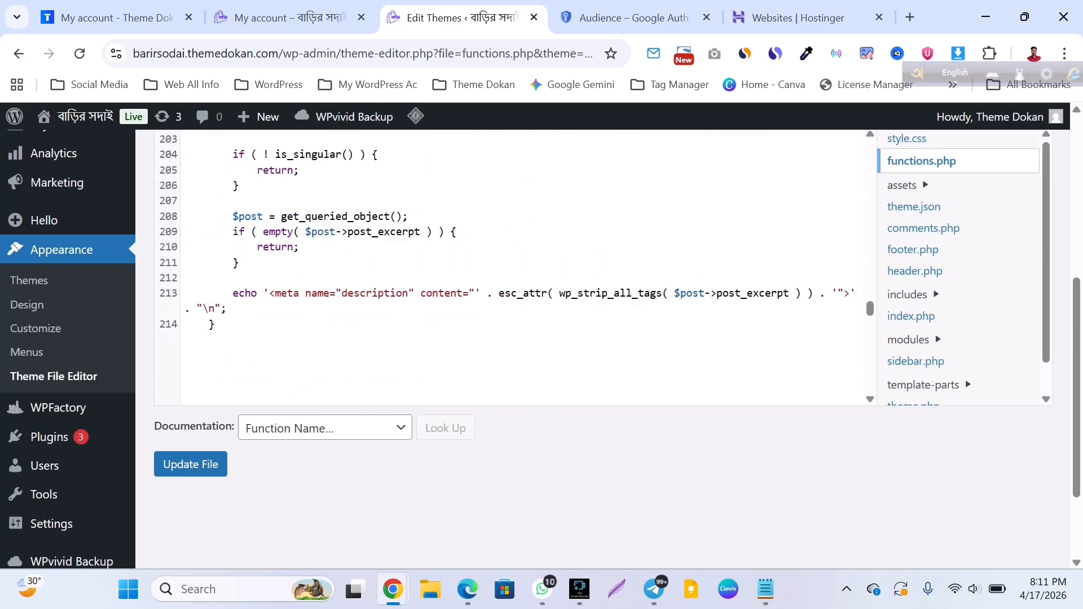
scroll(507, 270, down, 2)
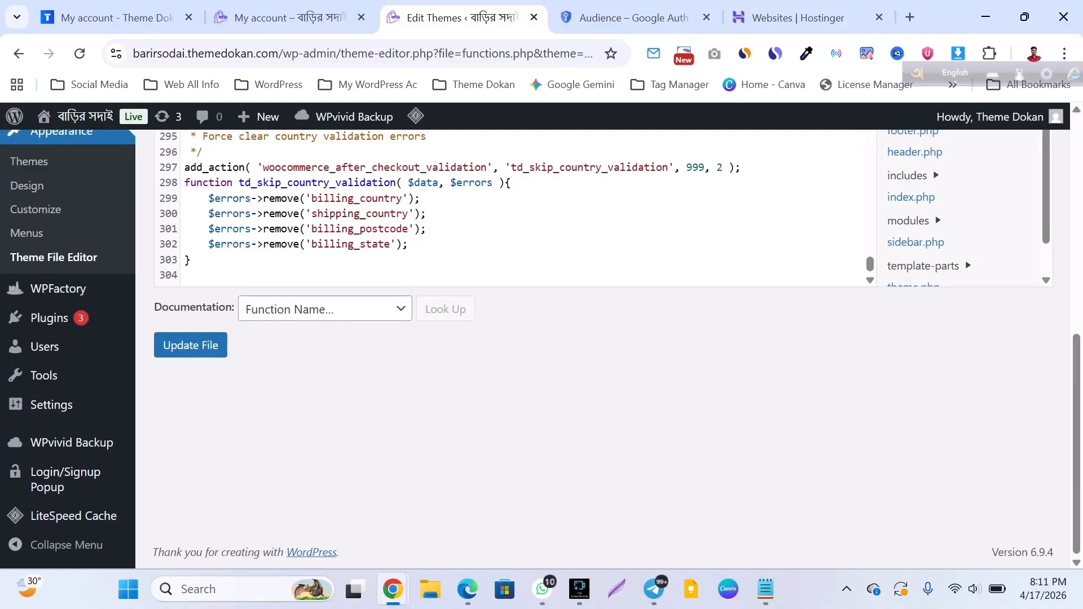
click(237, 276)
key(ctrl+v)
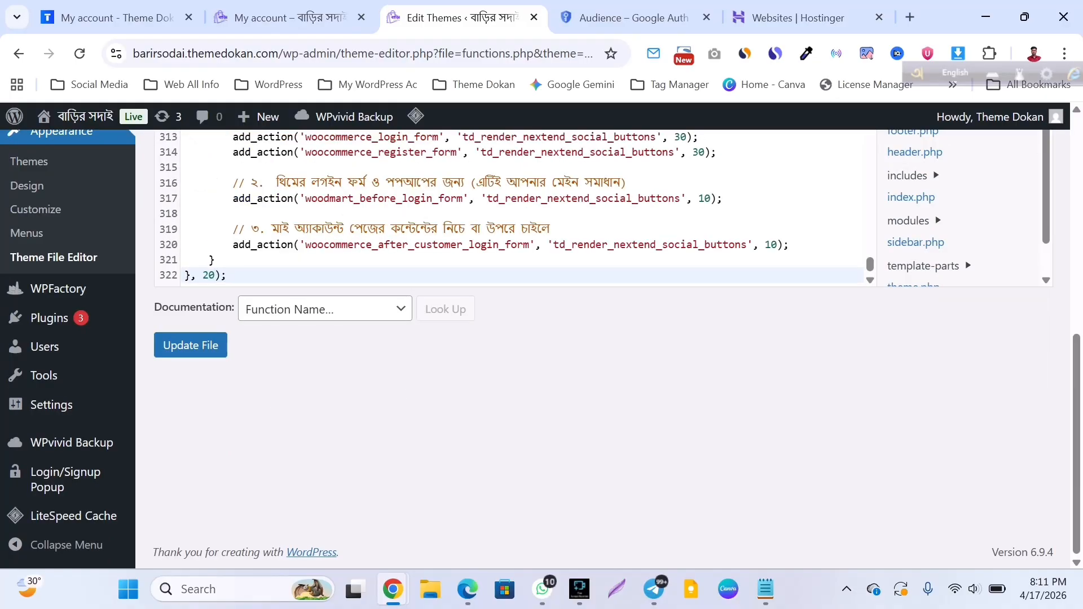
click(191, 345)
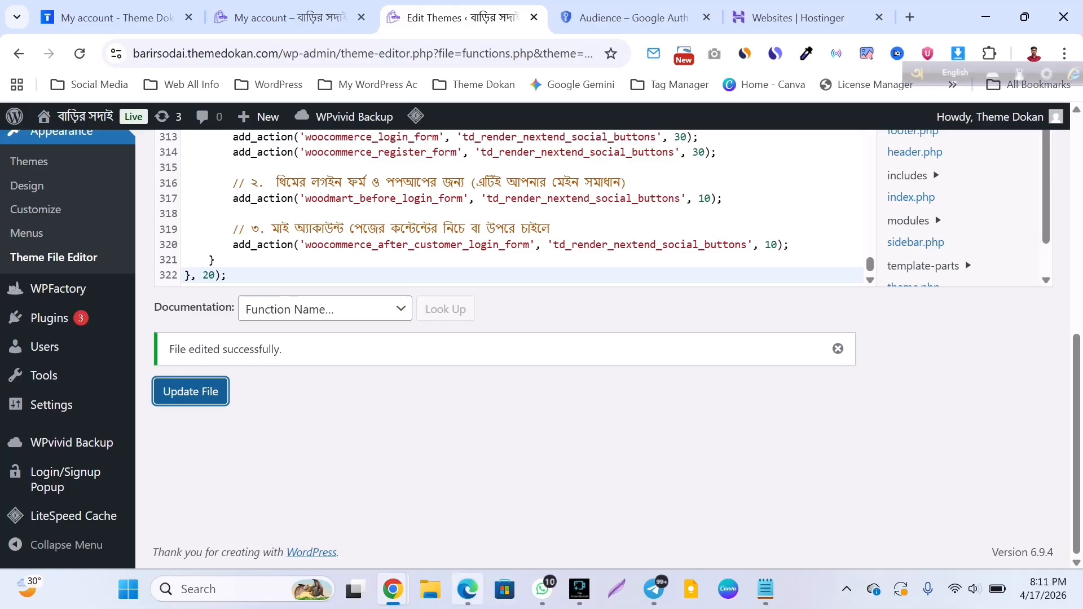
Reload the account page in Microsoft Edge and check the login form for the Google button
click(467, 589)
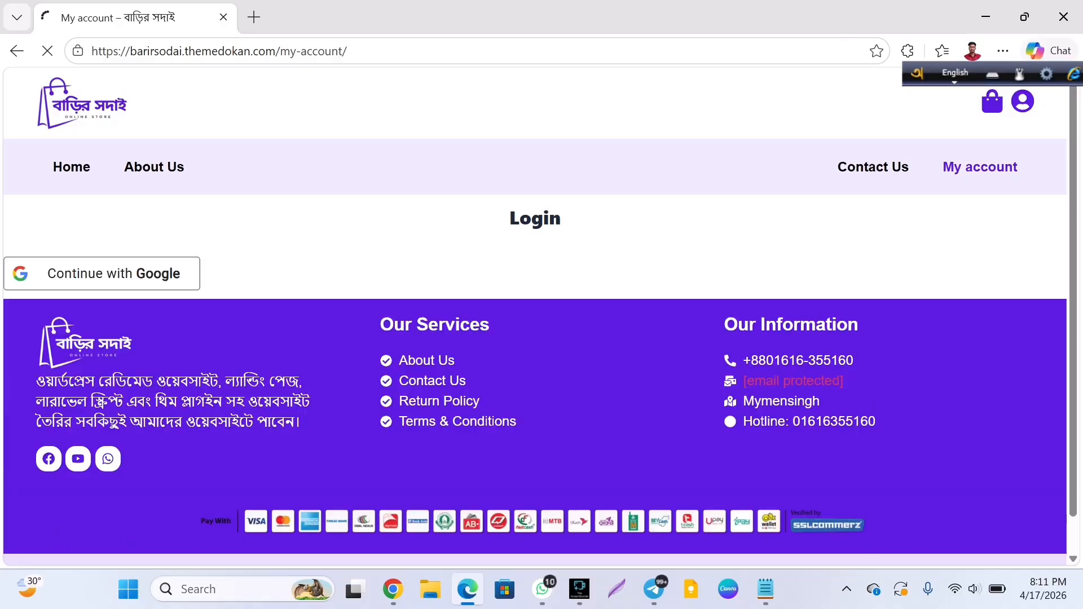
scroll(535, 317, down, 4)
scroll(535, 317, up, 4)
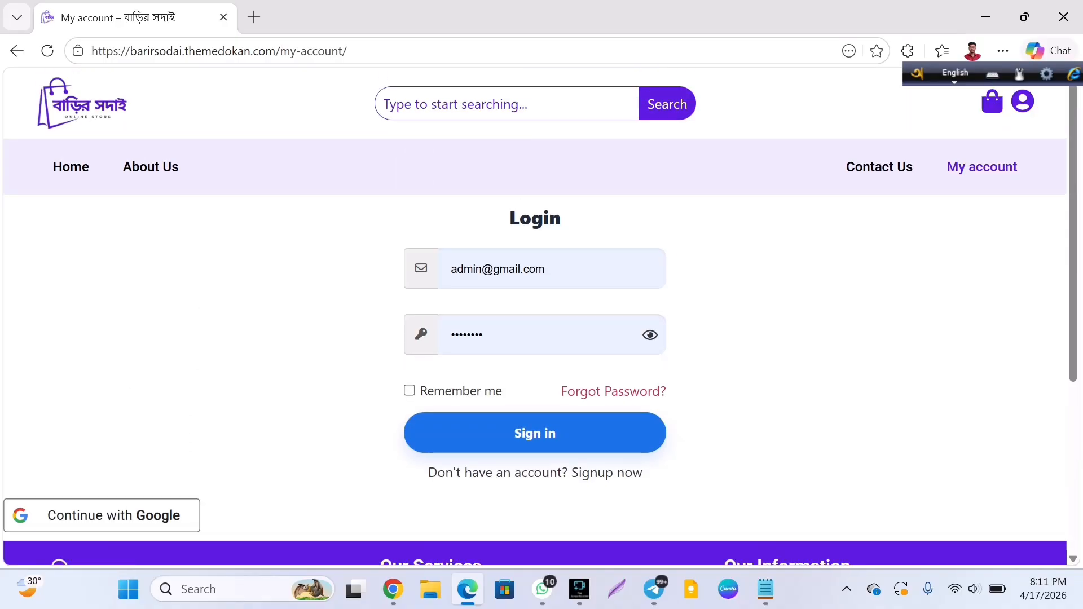
click(47, 51)
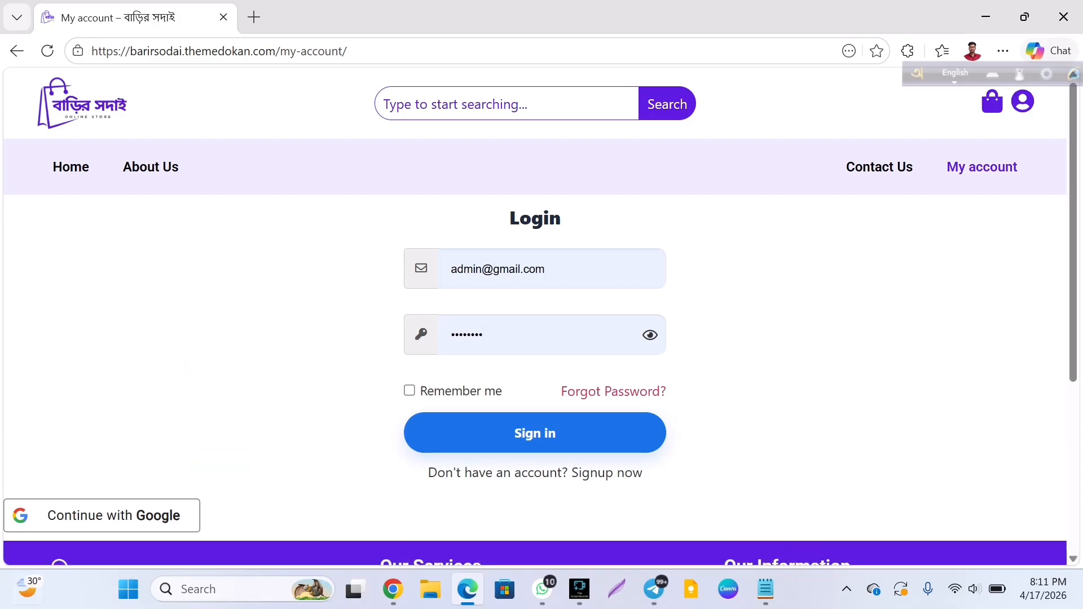
click(985, 17)
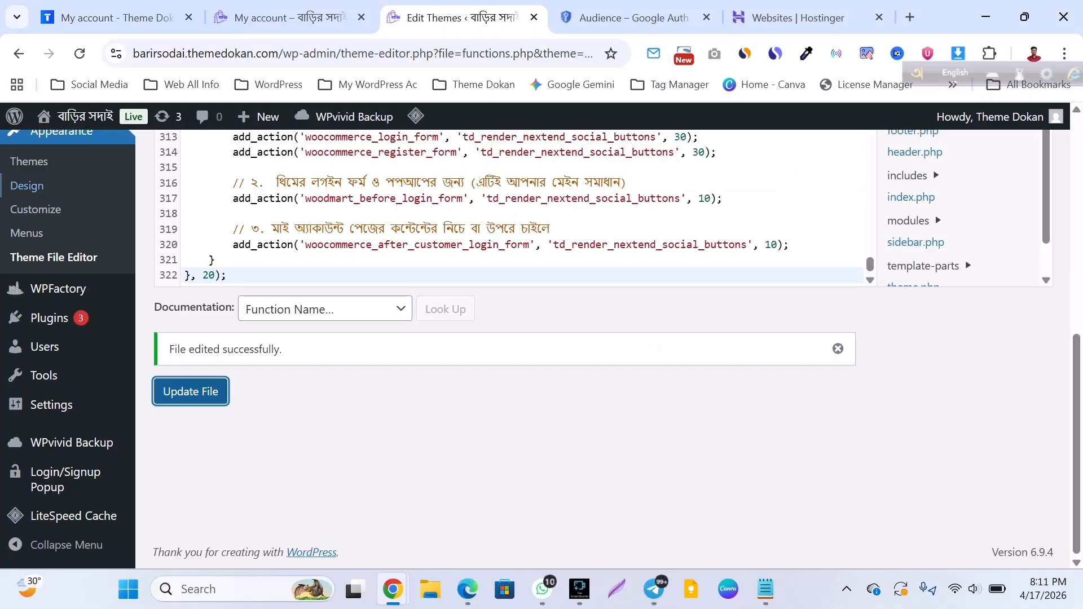
mouse_move(76, 117)
right_click(85, 136)
click(163, 144)
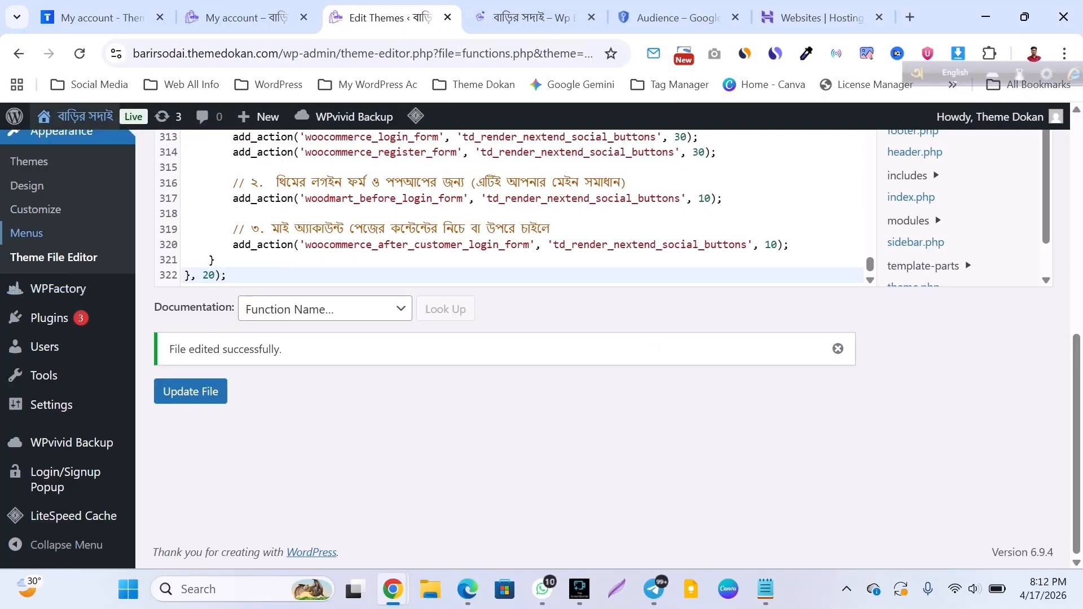
click(530, 18)
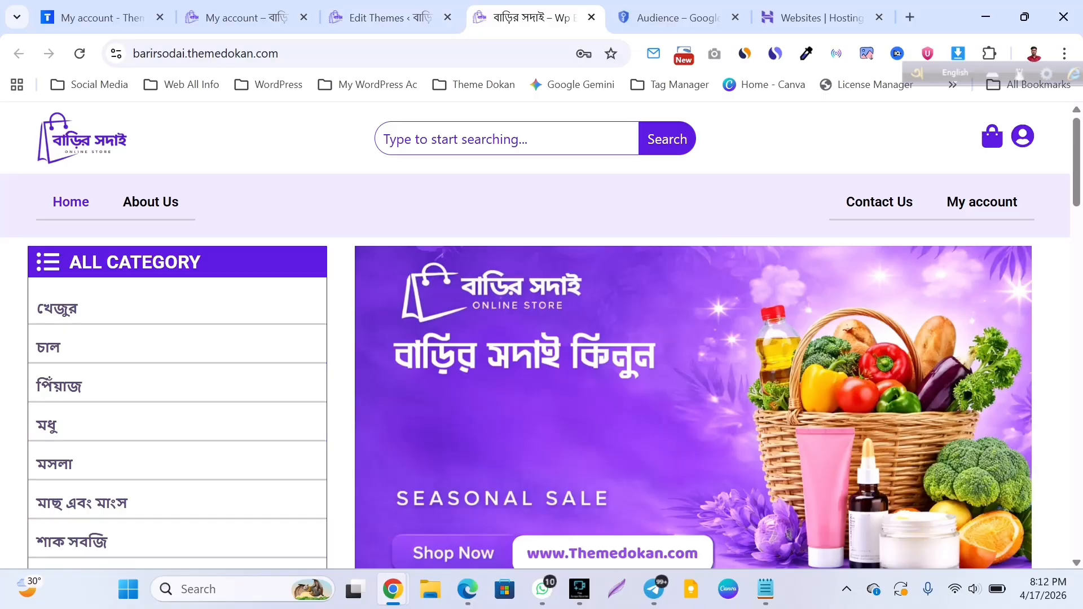
click(384, 18)
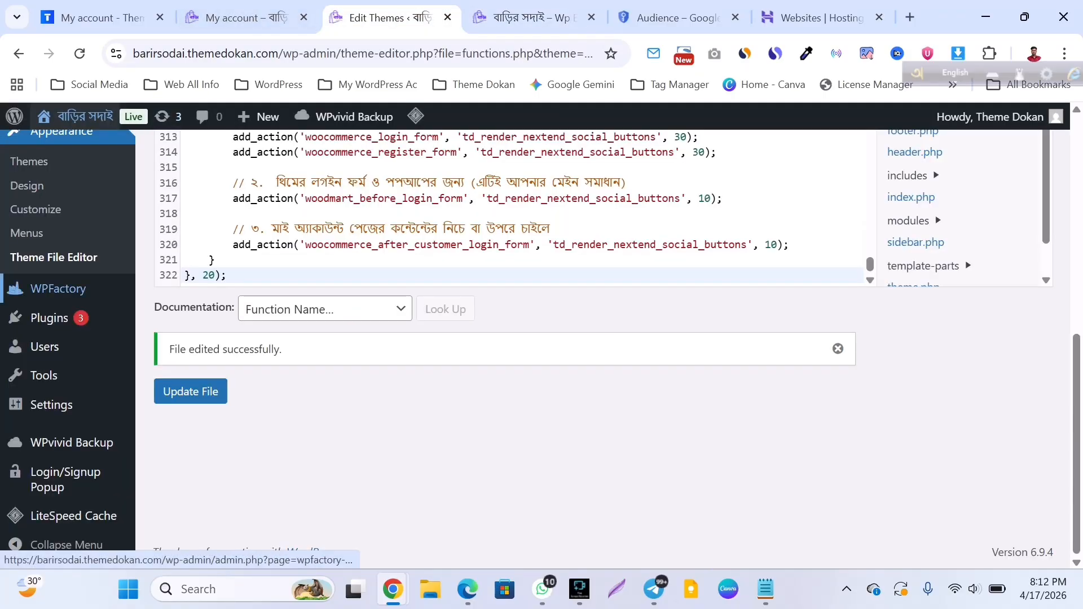
Open the theme Customizer in a new browser tab and close the homepage tab
right_click(41, 210)
click(107, 235)
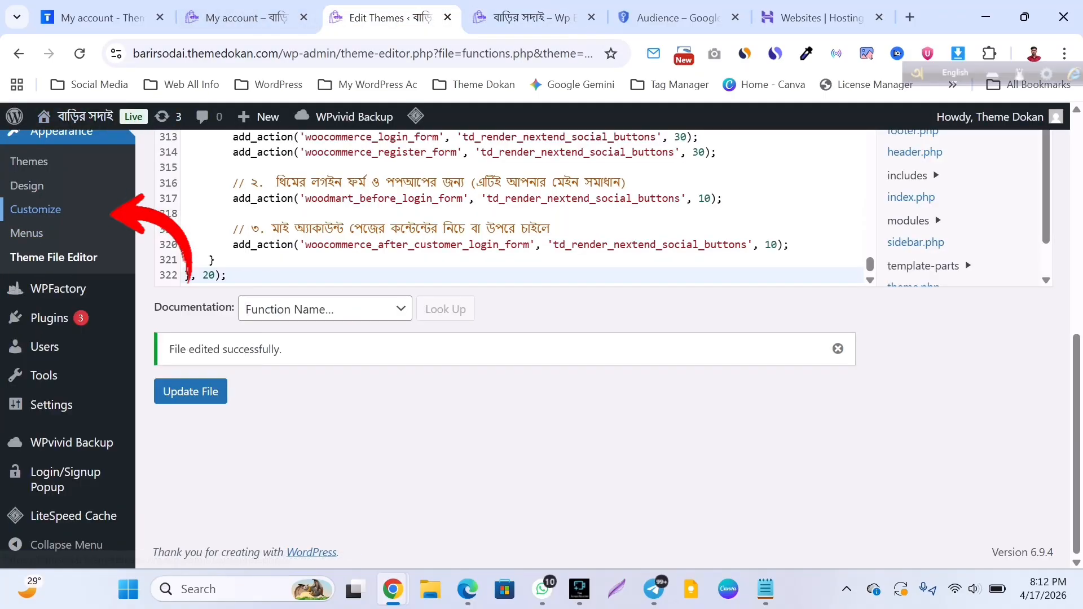
click(468, 18)
click(510, 17)
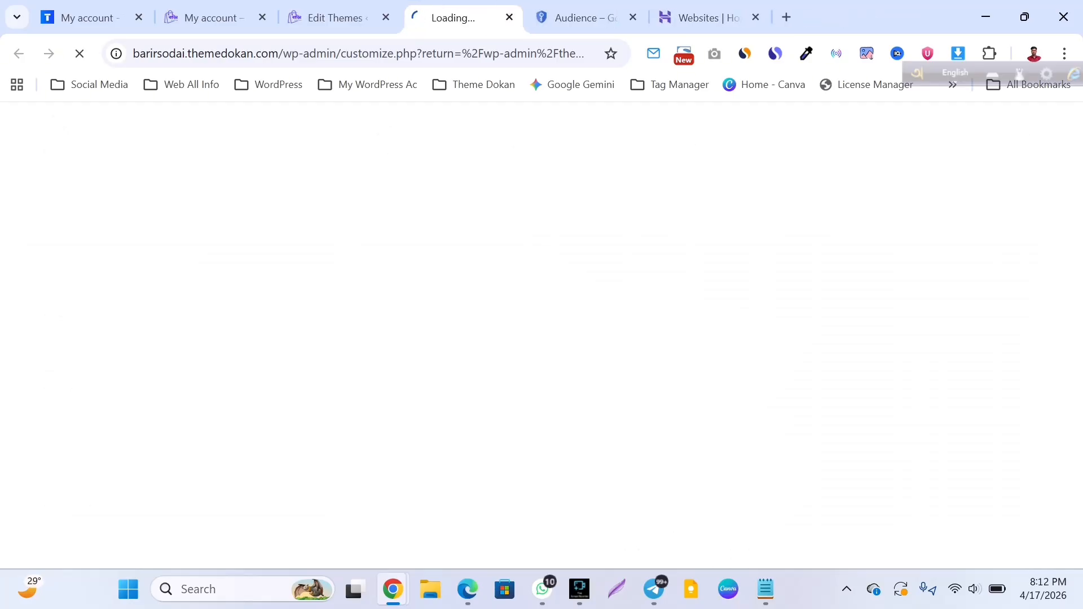
Copy the entire Google Login Button Fix CSS from Notepad and check the Google button's placement on the account page in Edge
click(764, 589)
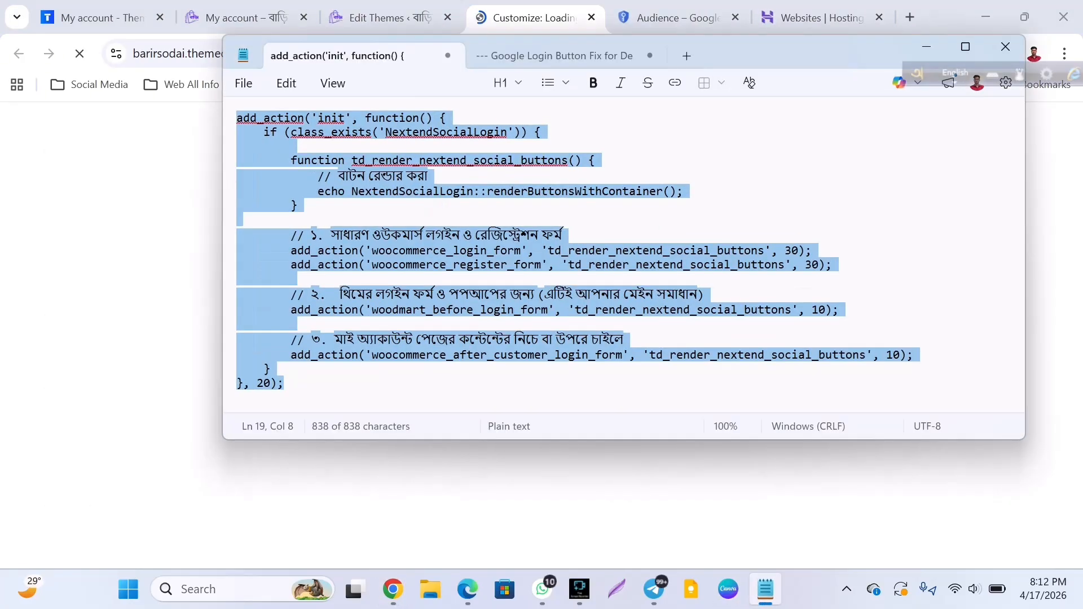
click(555, 56)
click(564, 231)
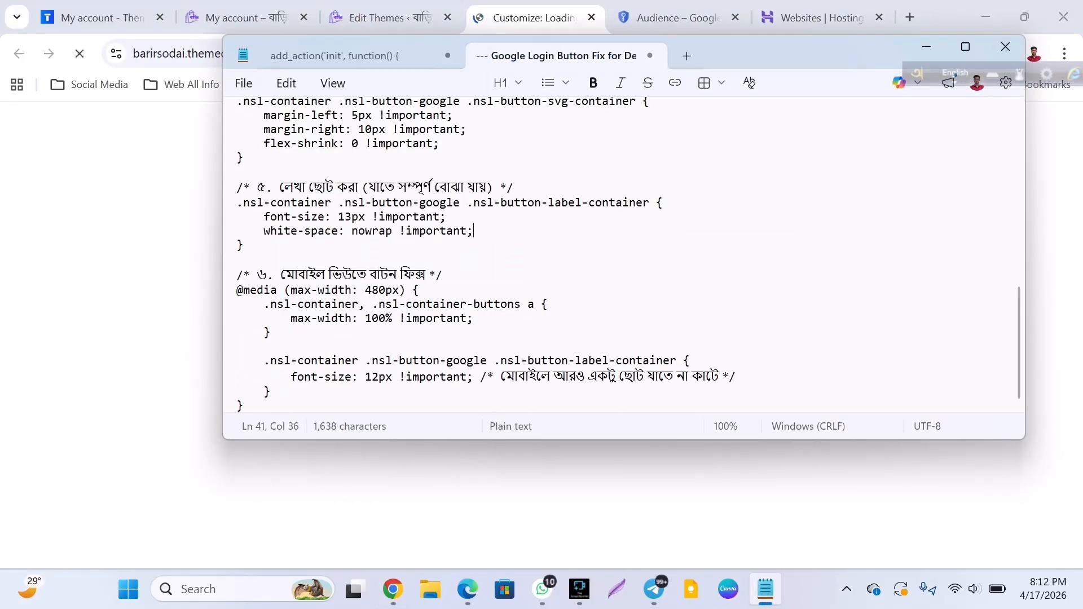
key(ctrl+a)
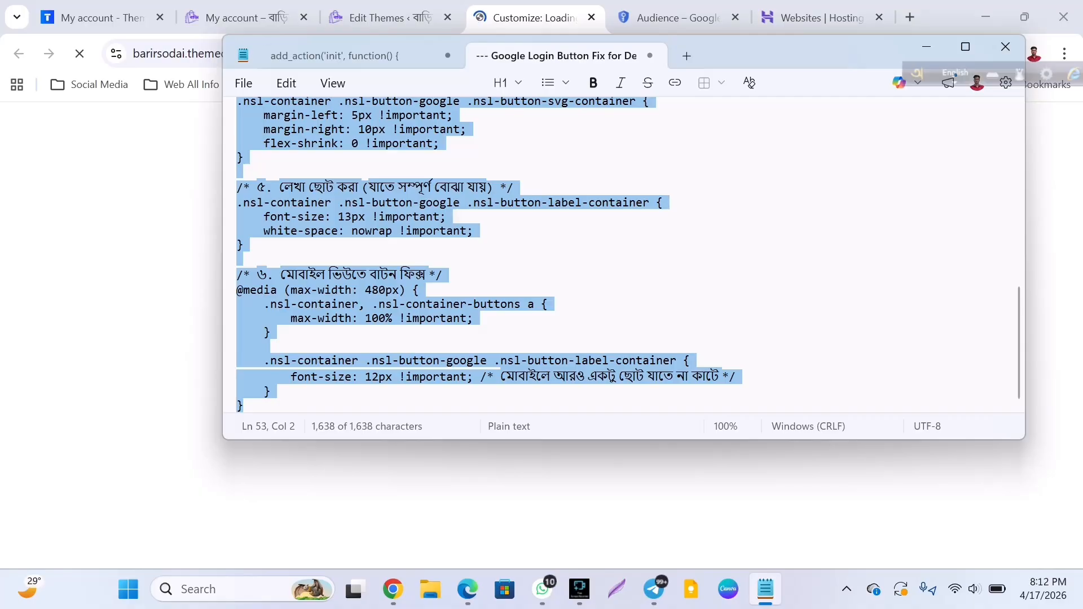
key(alt+Tab)
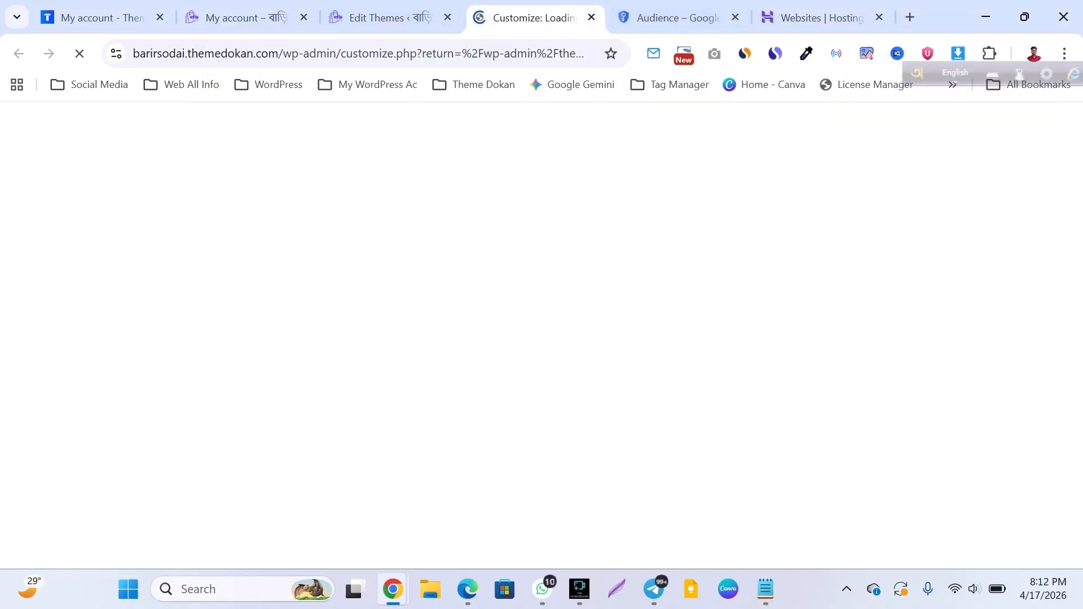
click(468, 589)
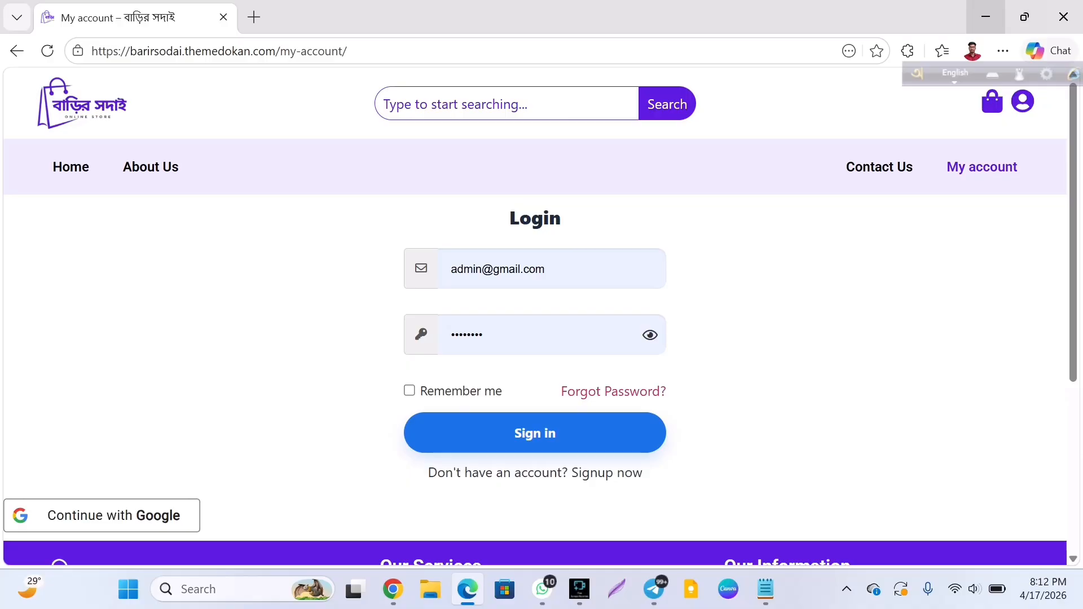
click(985, 17)
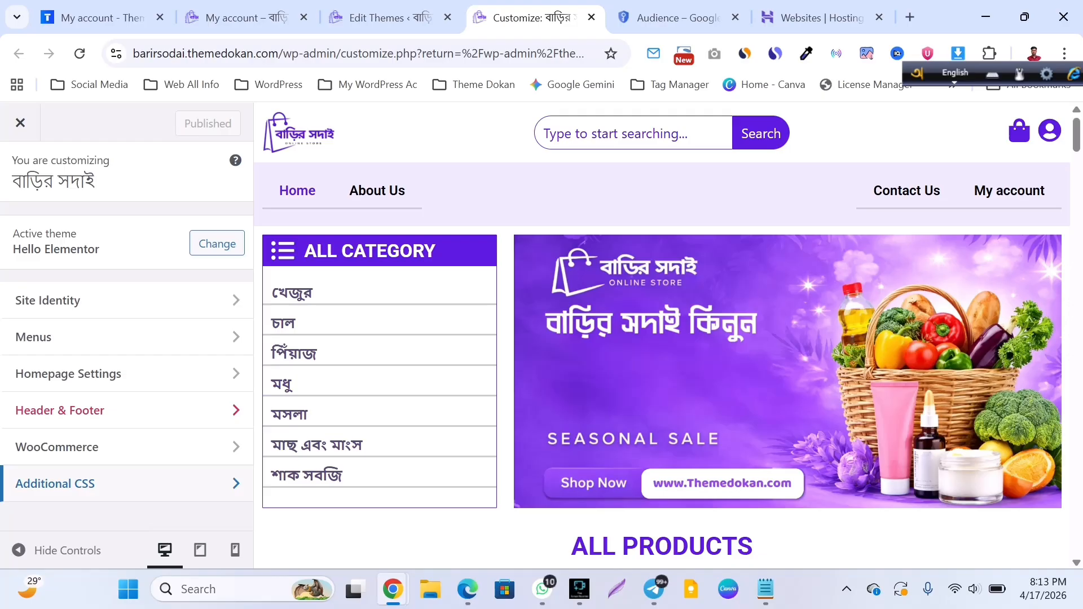
Paste the copied Google button CSS on a new line after the existing Additional CSS and publish the change
click(56, 484)
click(36, 305)
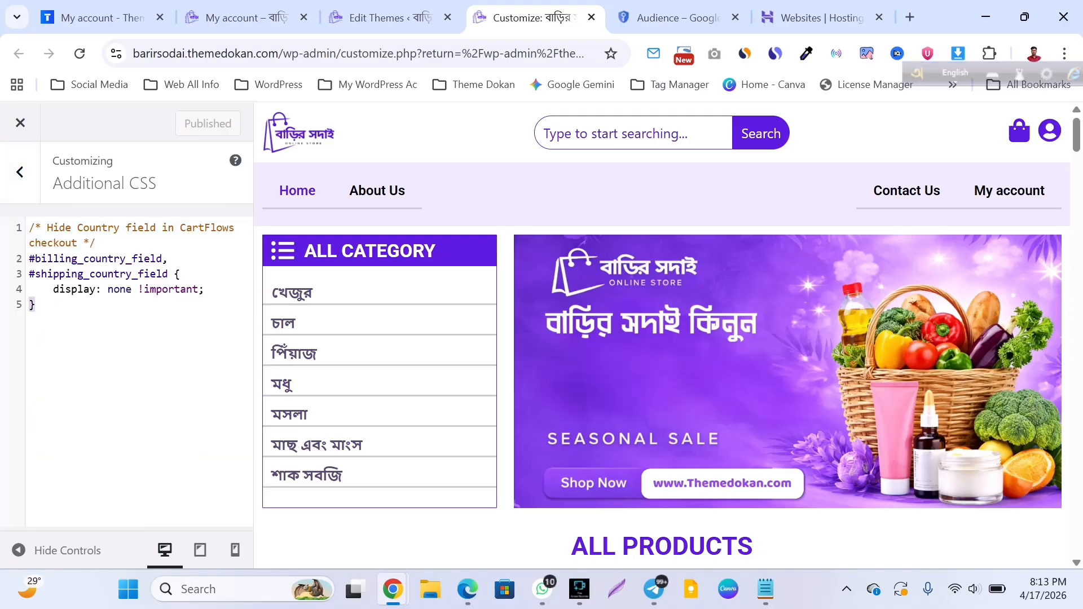
key(Return)
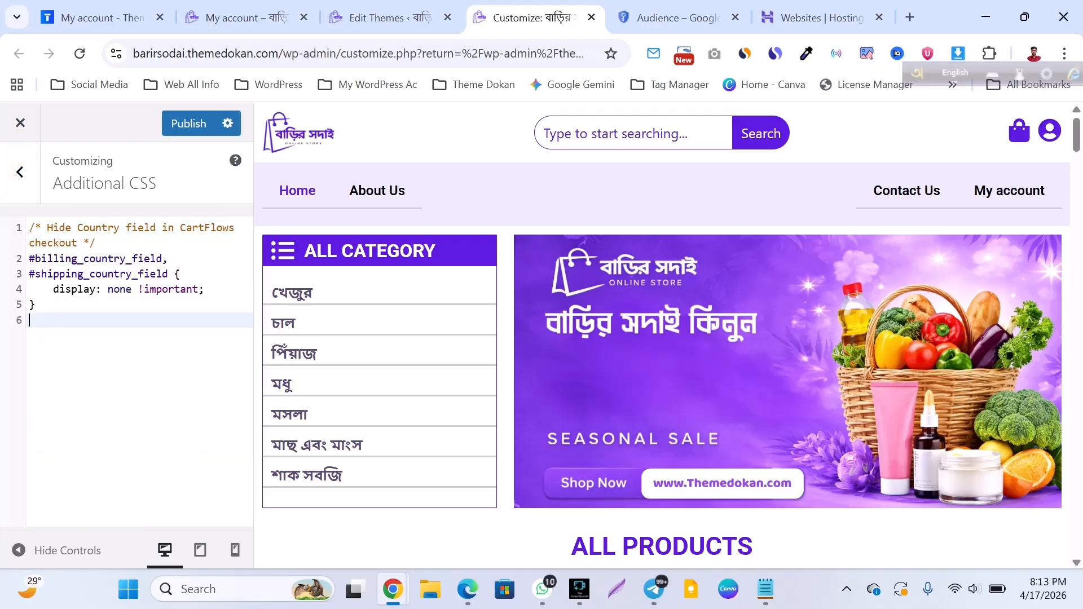
key(ctrl+v)
key(ctrl+s)
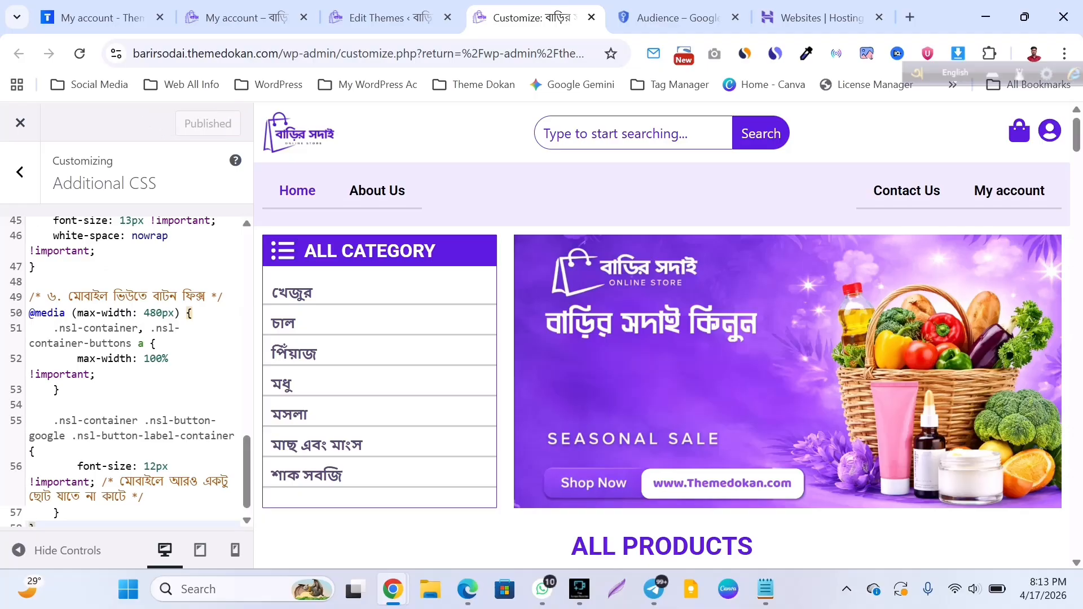
Purge all LiteSpeed caches of the site from the WordPress admin page of the theme file editor
click(246, 18)
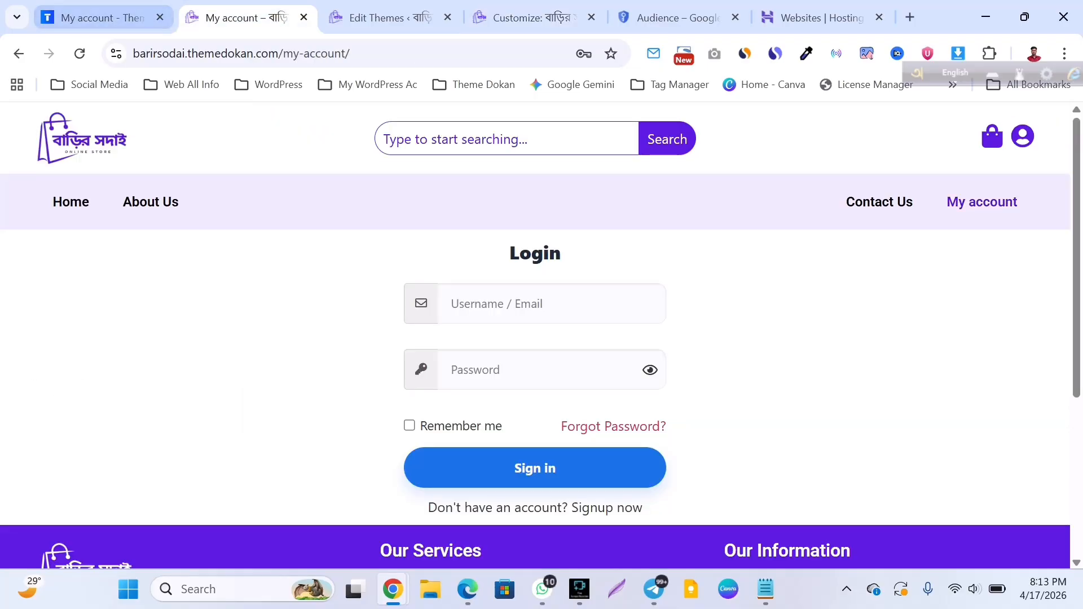
click(390, 18)
mouse_move(416, 116)
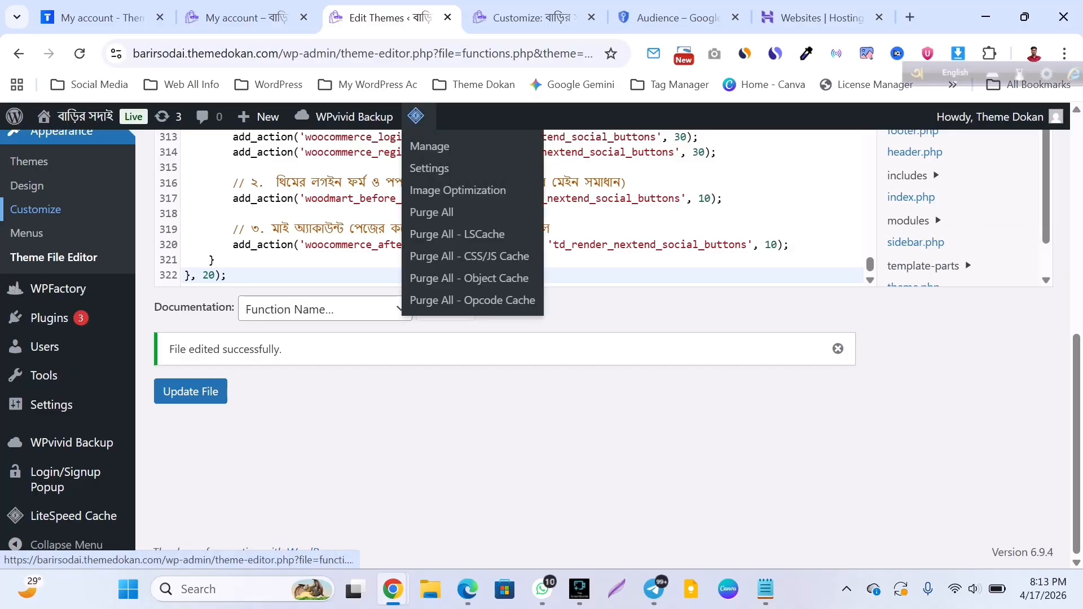
click(432, 212)
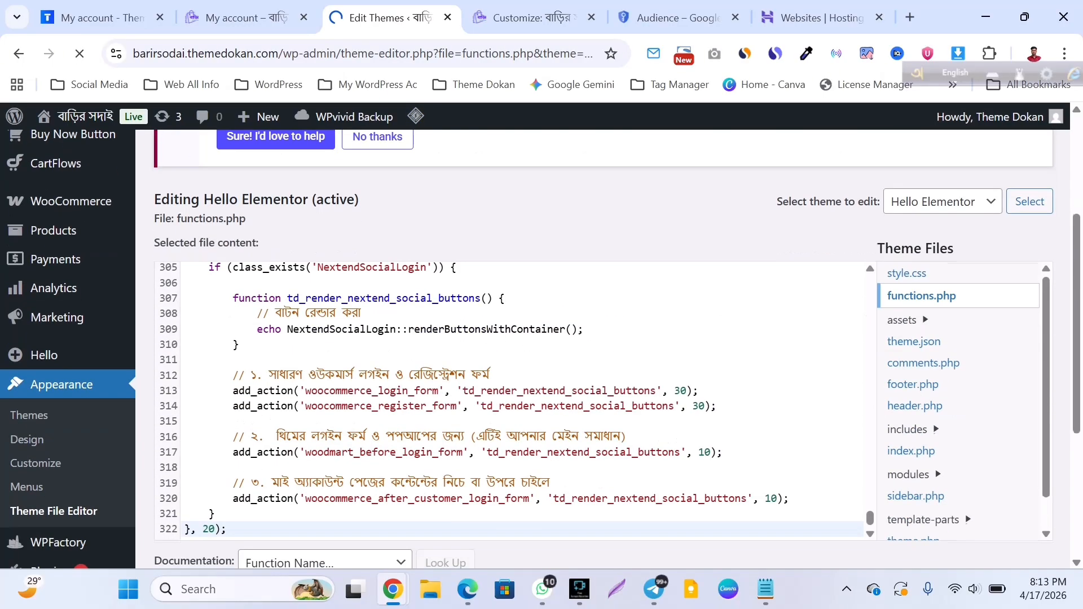
mouse_move(416, 117)
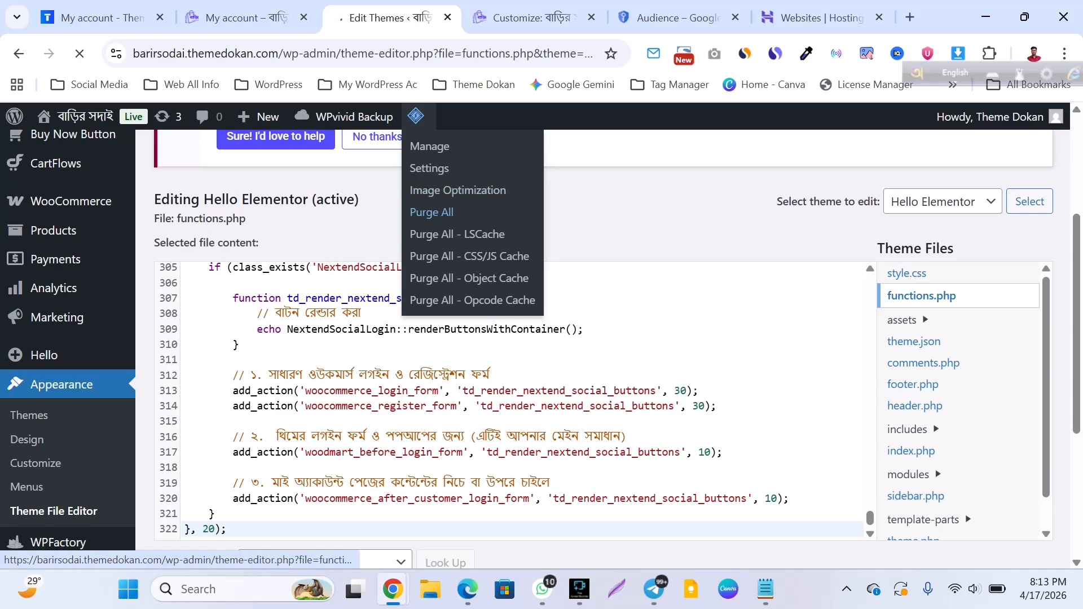
Switch to Edge and check the Google button below the account page's login form in desktop view and the developer tools' mobile preview
click(468, 589)
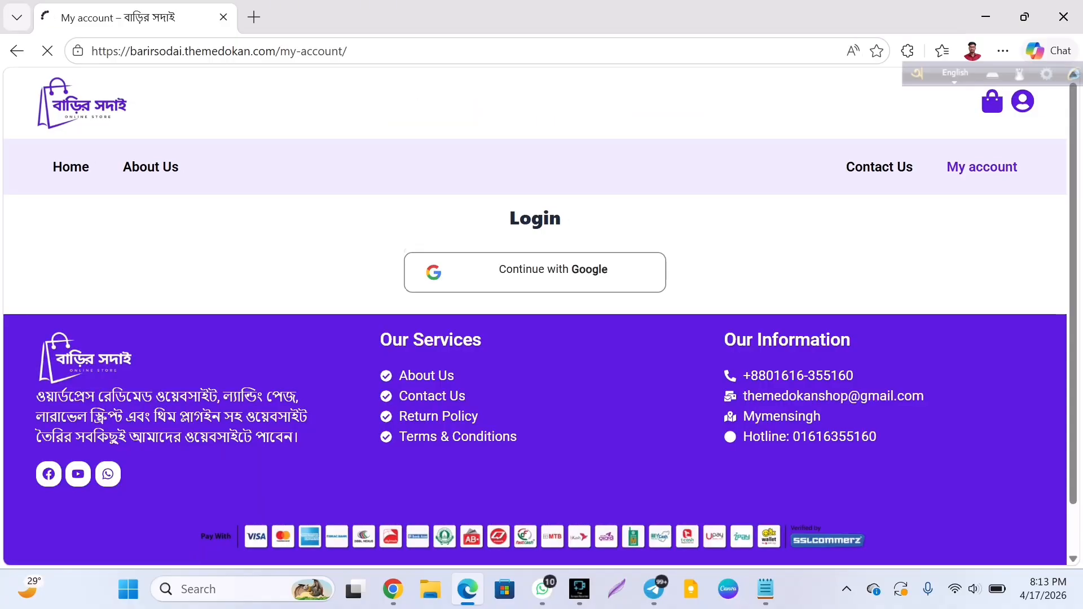
scroll(540, 491, down, 1)
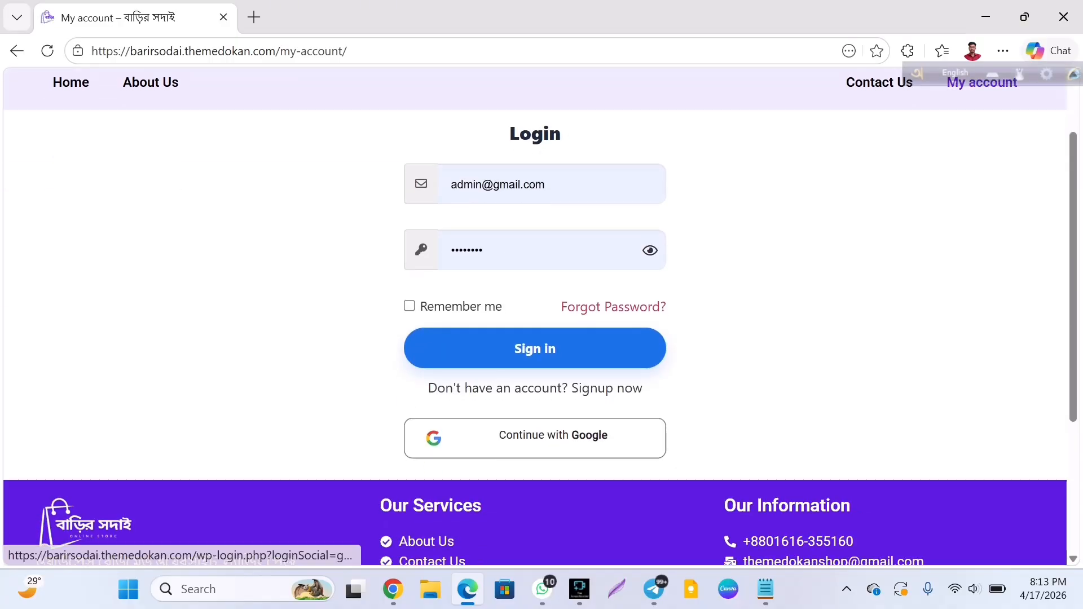
right_click(215, 435)
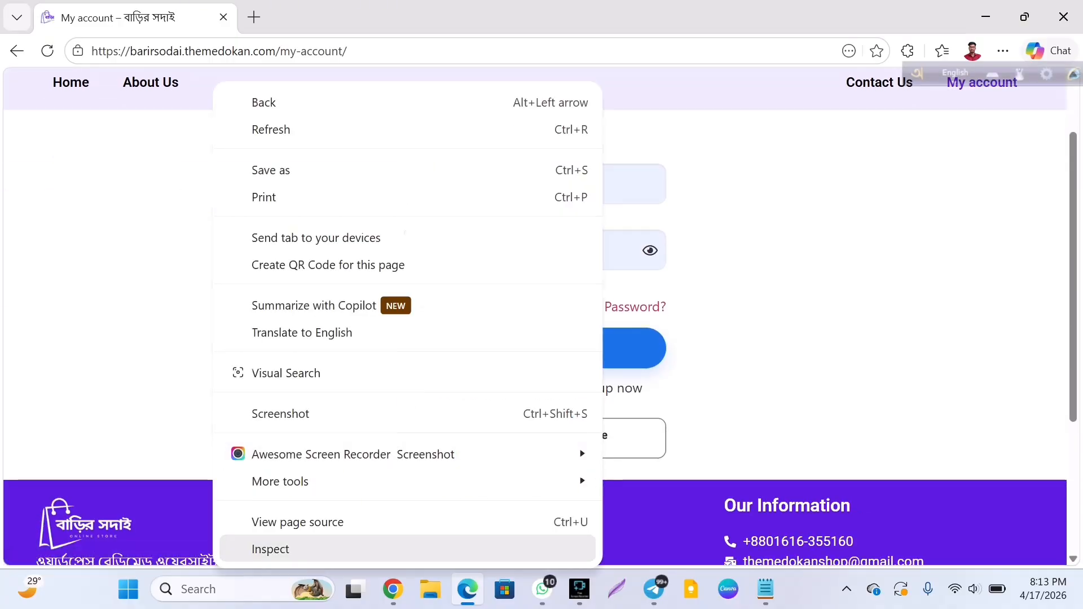
click(270, 549)
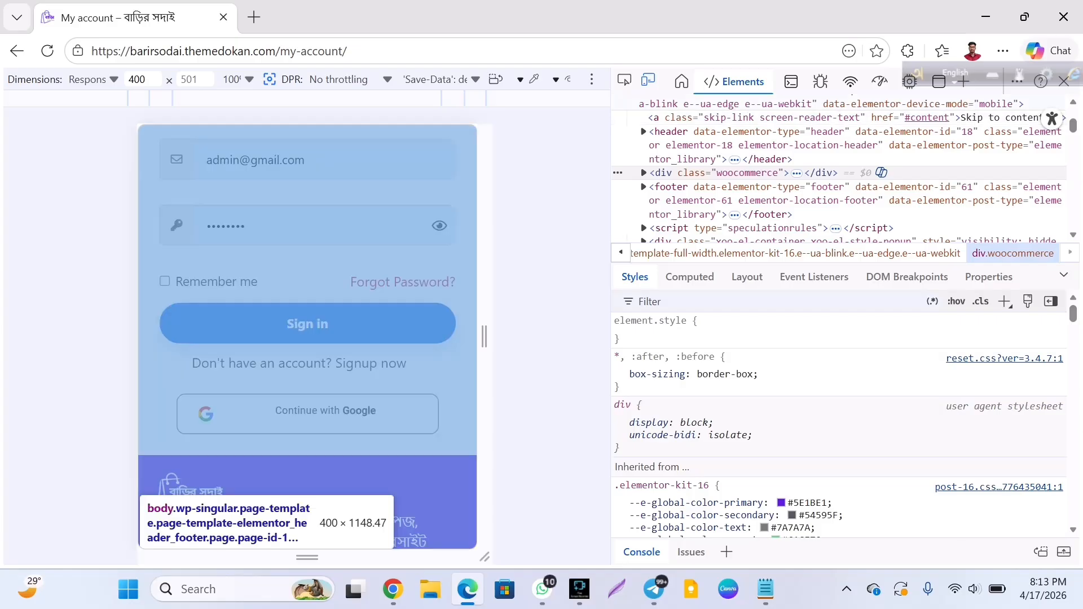
click(985, 17)
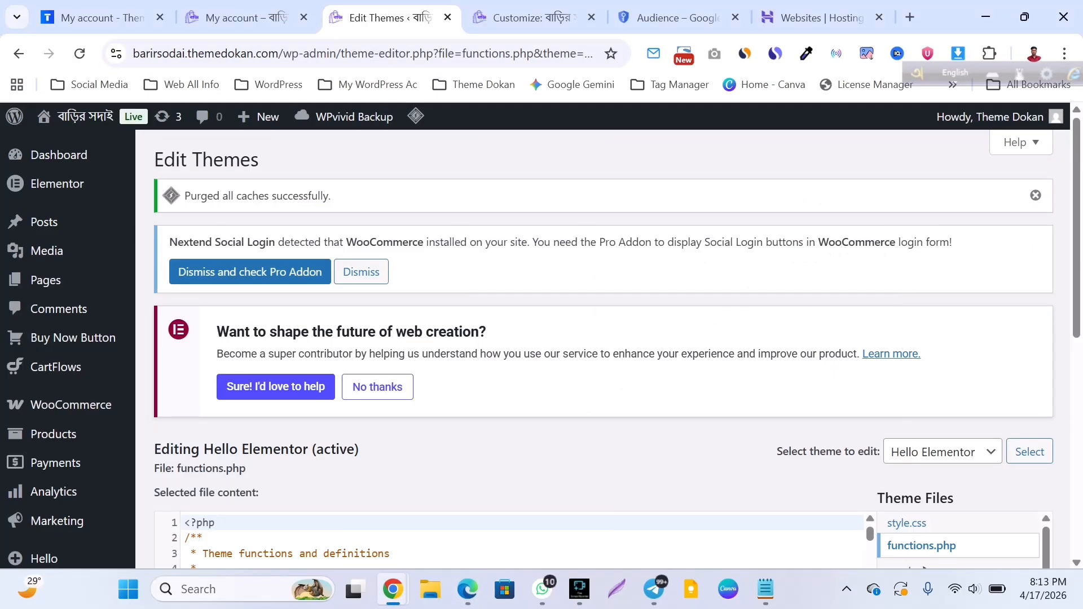
Recheck the Google button in Edge's mobile preview, move the floating language bar out of the way, and close the developer tools
scroll(602, 350, down, 5)
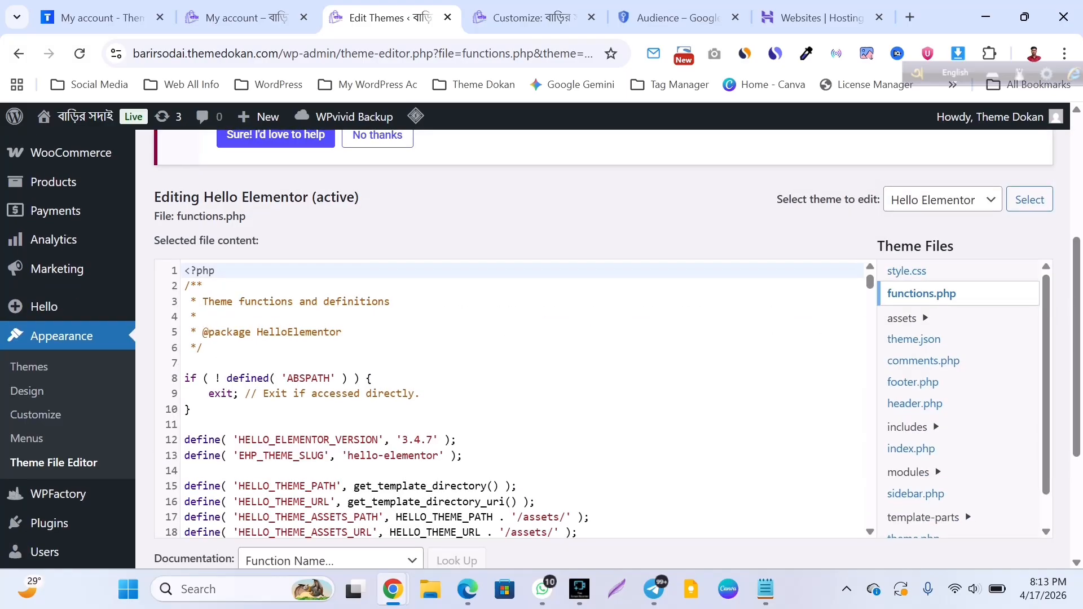
scroll(602, 350, up, 1)
scroll(602, 350, down, 3)
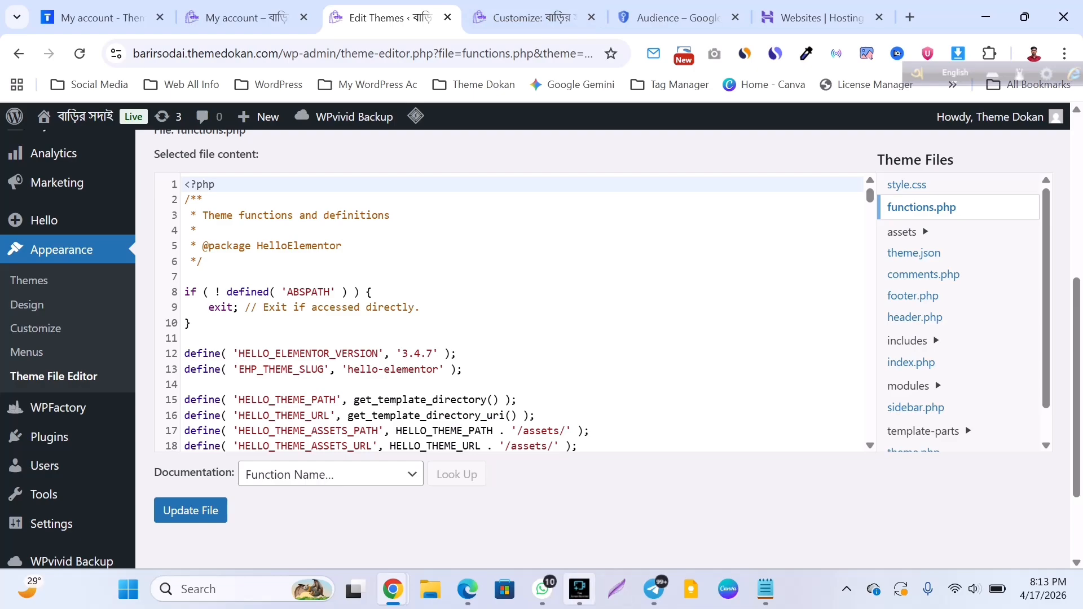
click(467, 589)
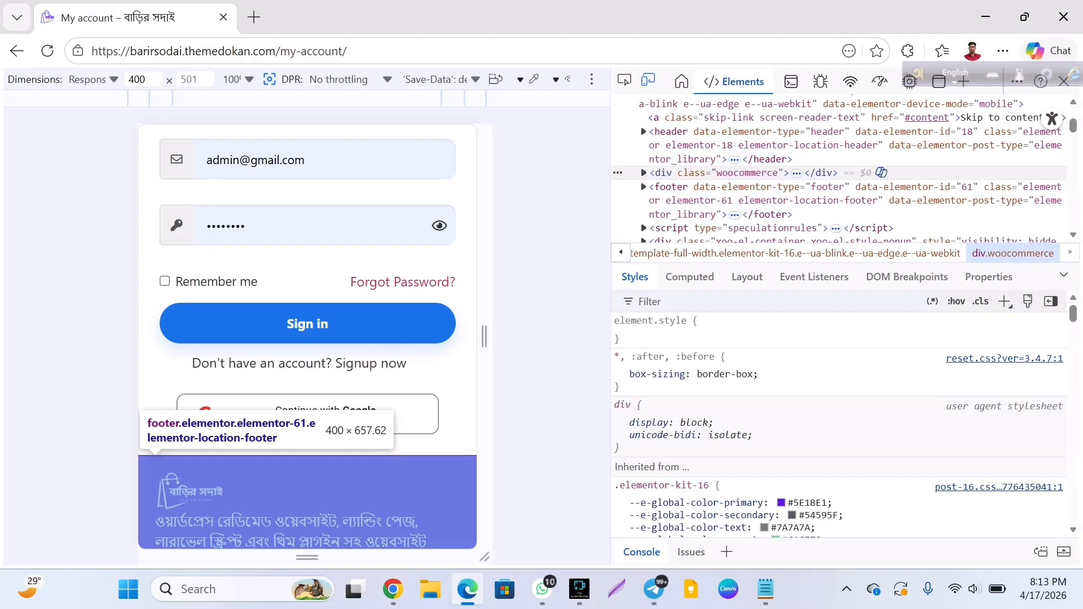
drag(929, 78, 975, 247)
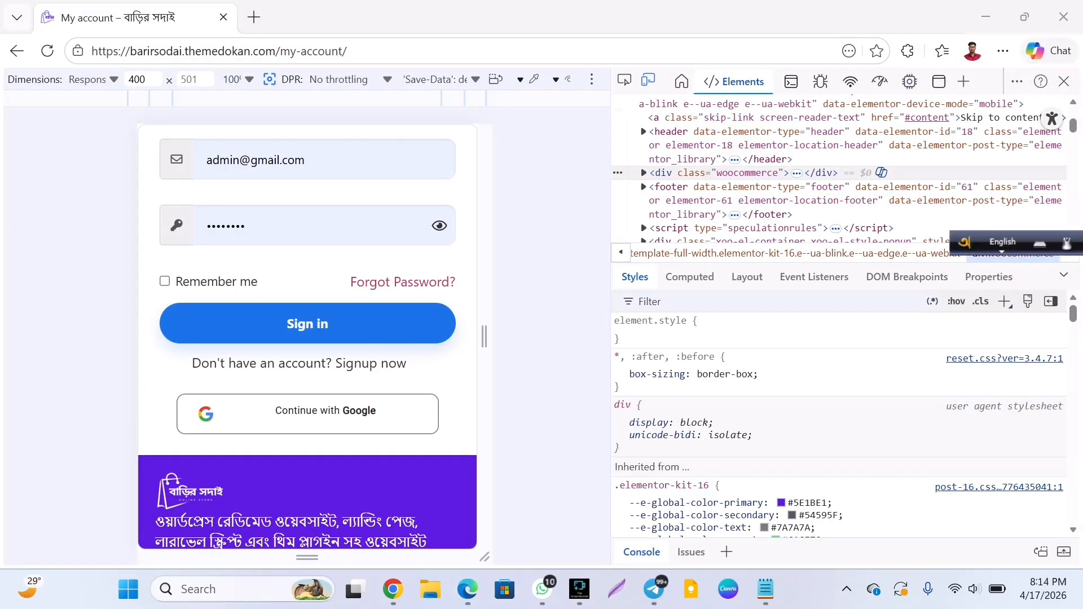
click(1063, 82)
click(985, 17)
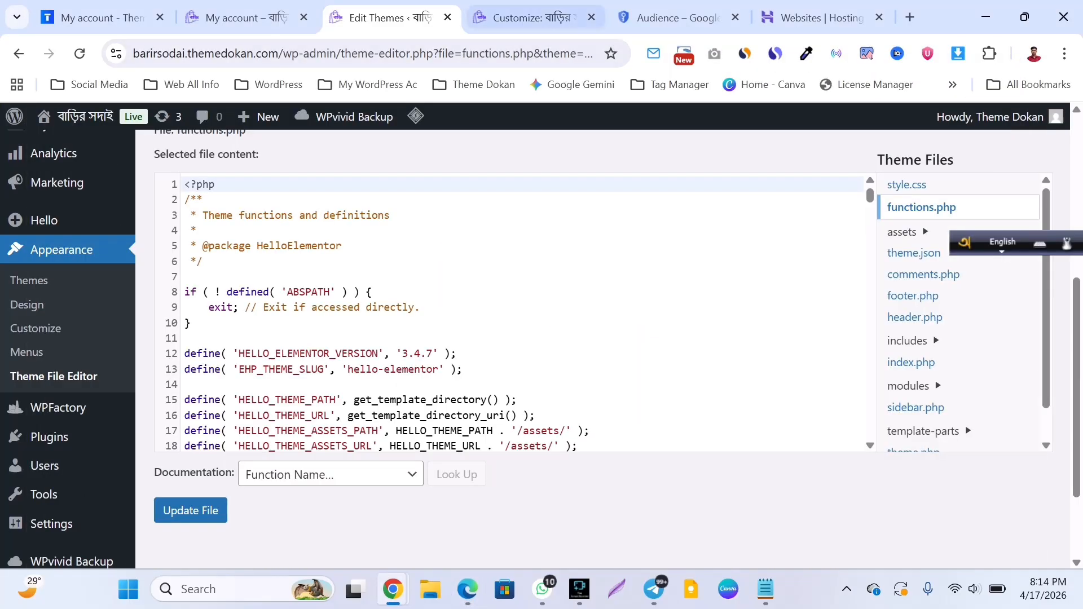
Reload the account page in Chrome, log out of the current account, and sign in through Continue with Google using the second listed Google account
click(237, 18)
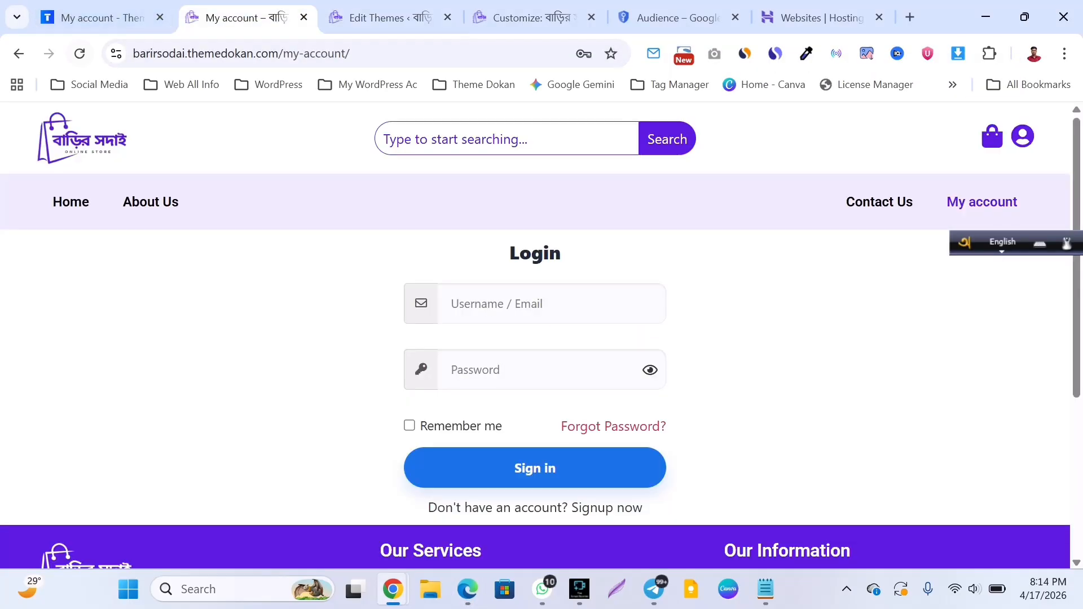
click(80, 54)
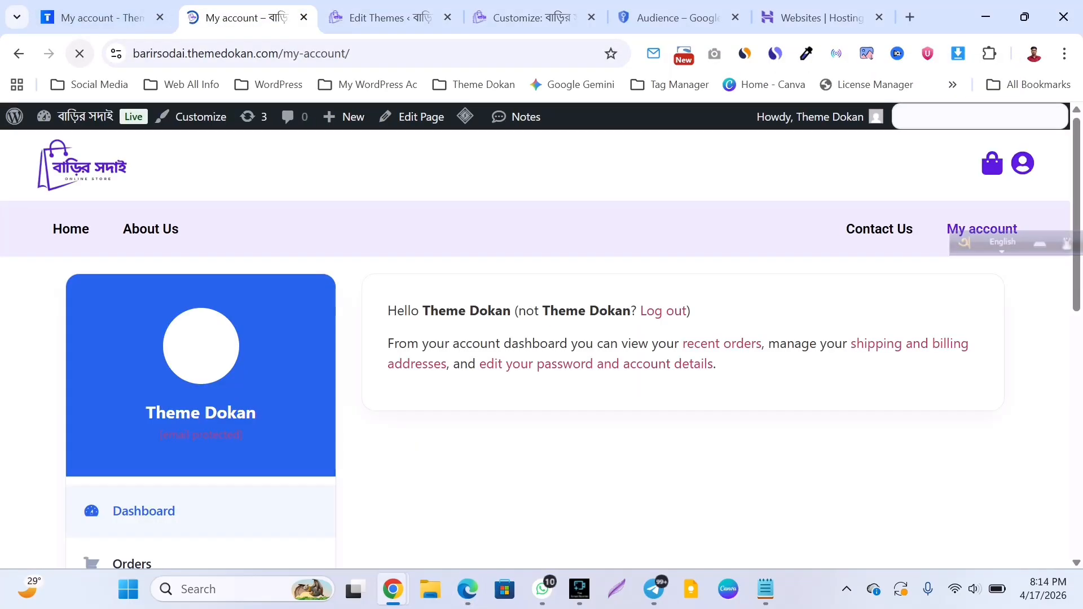
scroll(535, 350, down, 5)
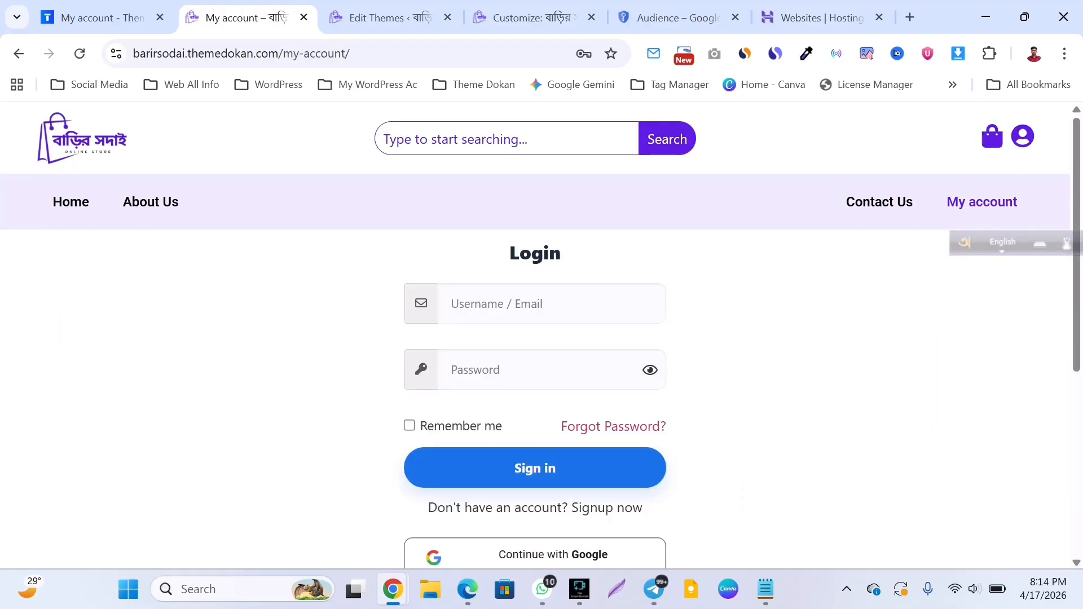
click(535, 554)
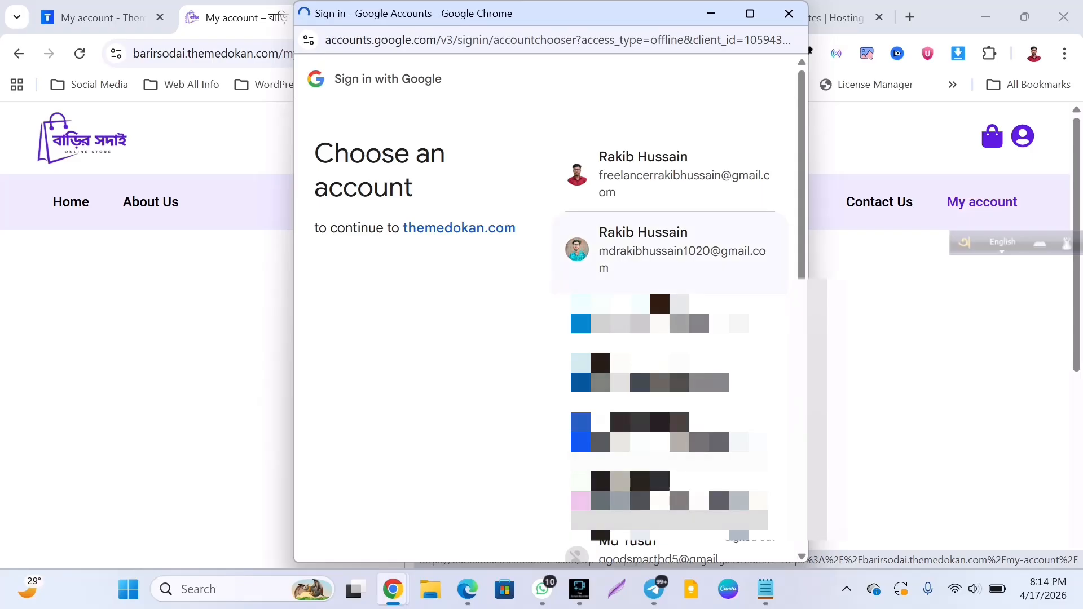
click(665, 248)
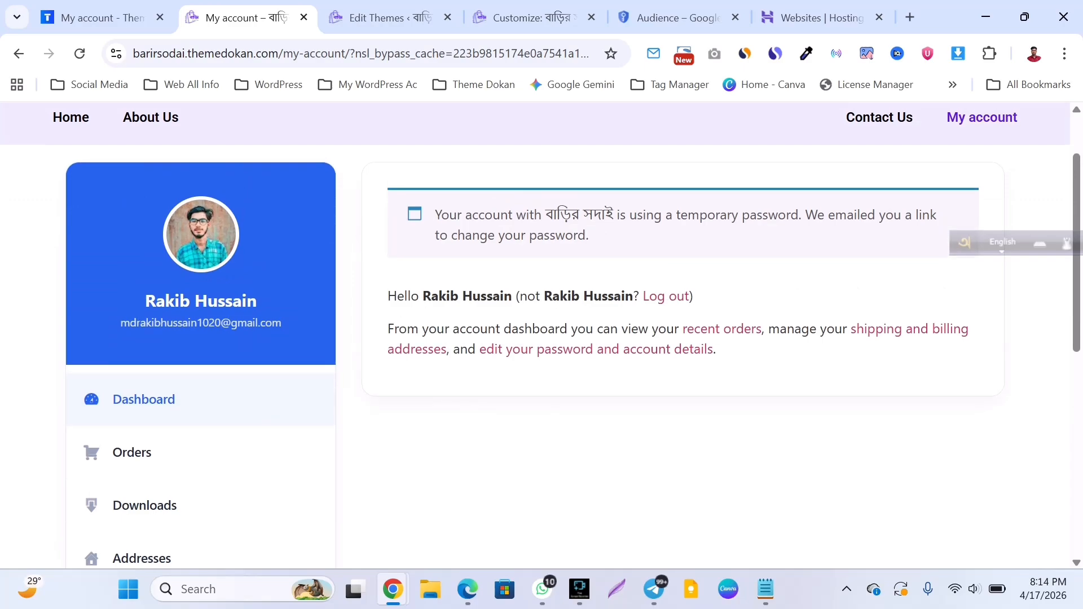
Examine the signed-in account dashboard, including the profile card, the account notice and the navigation entries down to Log out
scroll(141, 394, down, 4)
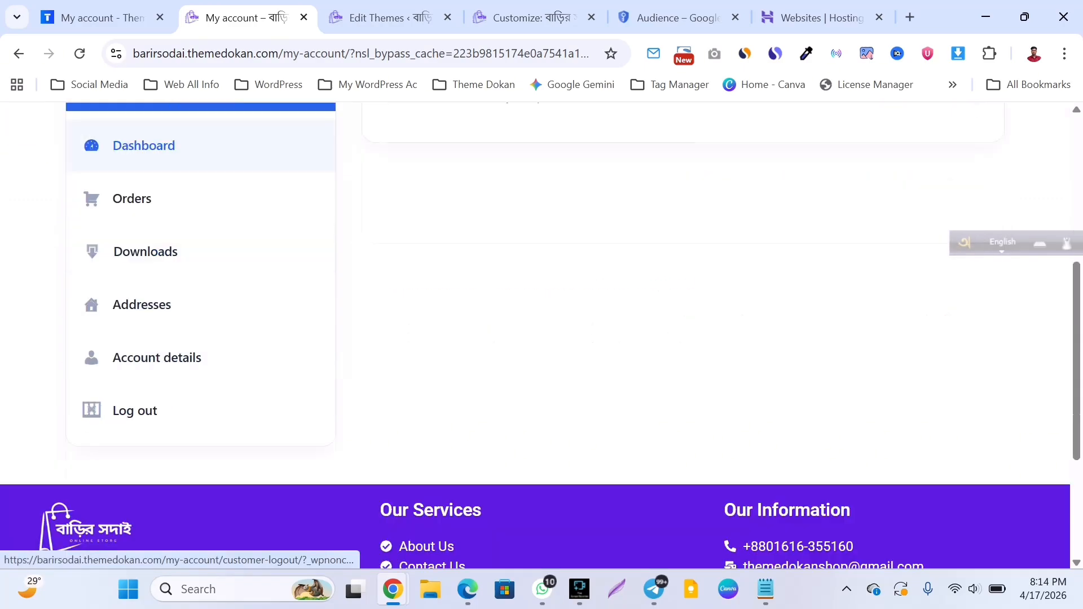
scroll(141, 395, up, 4)
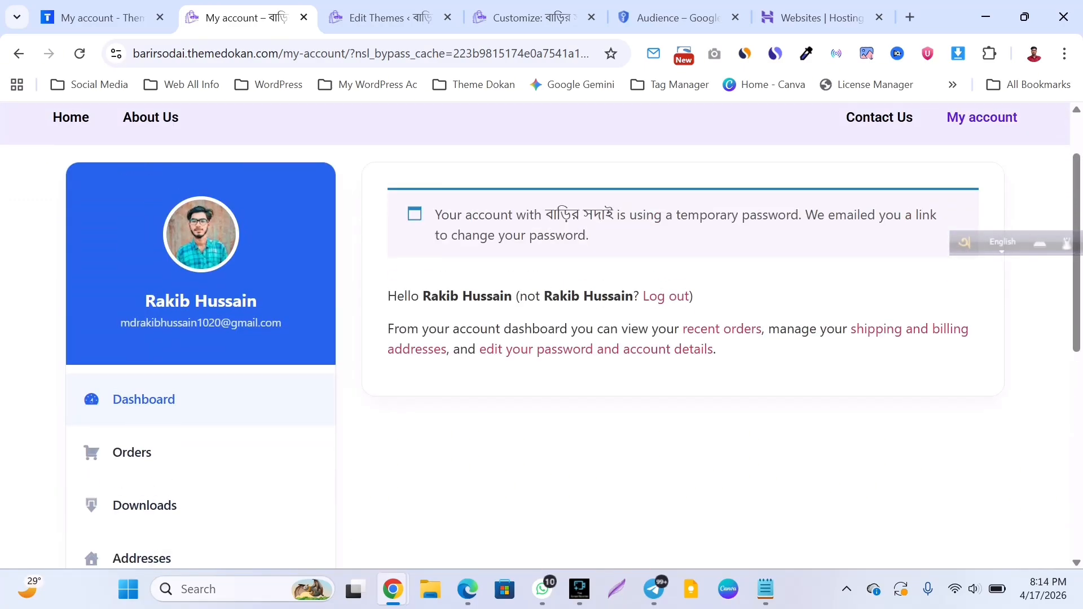
scroll(542, 338, up, 2)
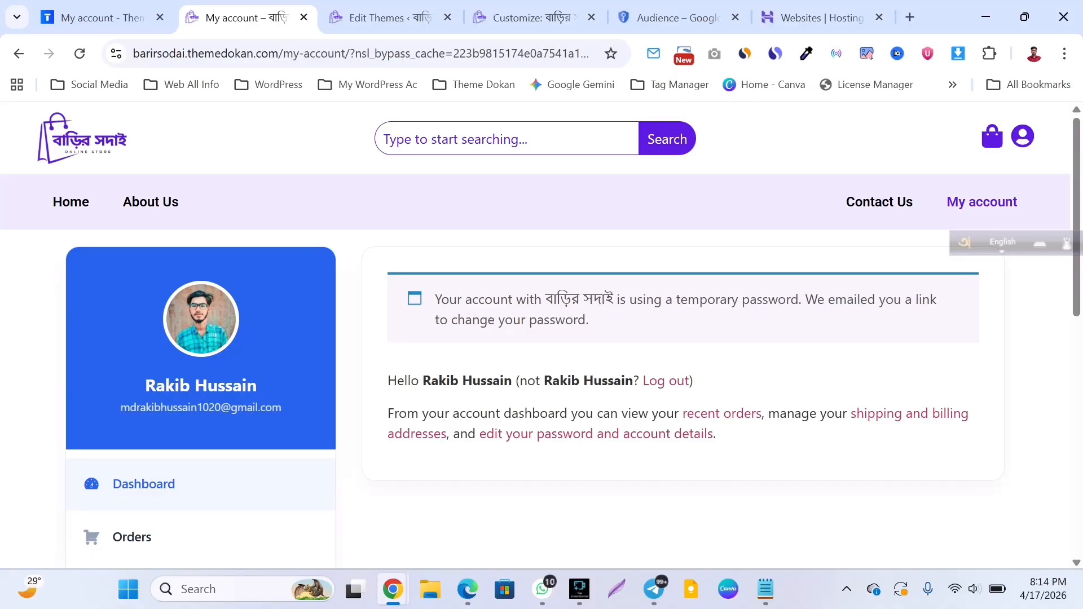
scroll(541, 338, down, 2)
scroll(541, 338, down, 1)
scroll(542, 339, down, 2)
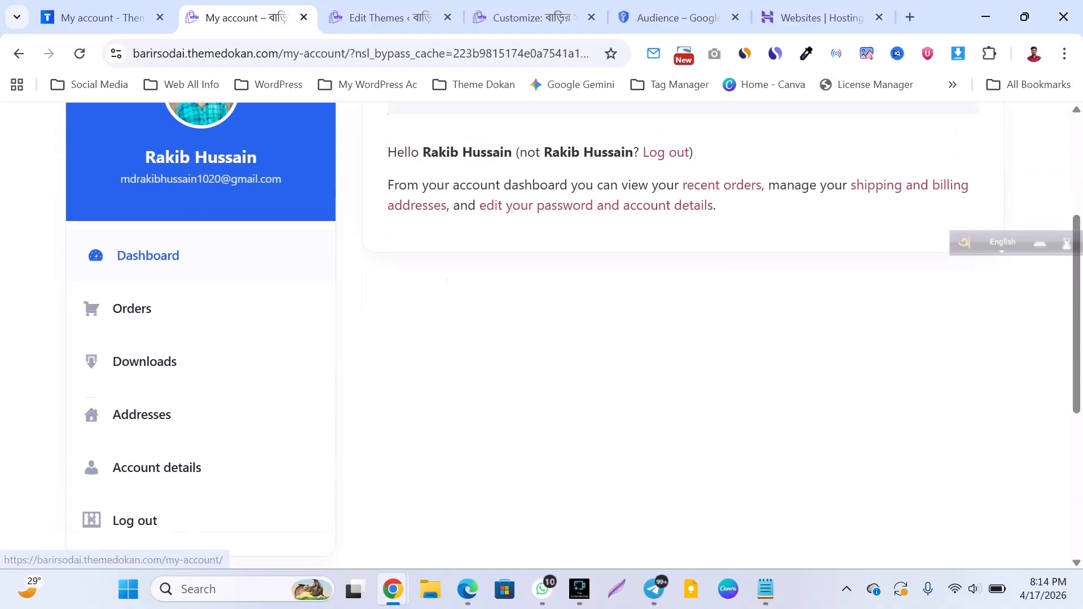
scroll(541, 339, up, 4)
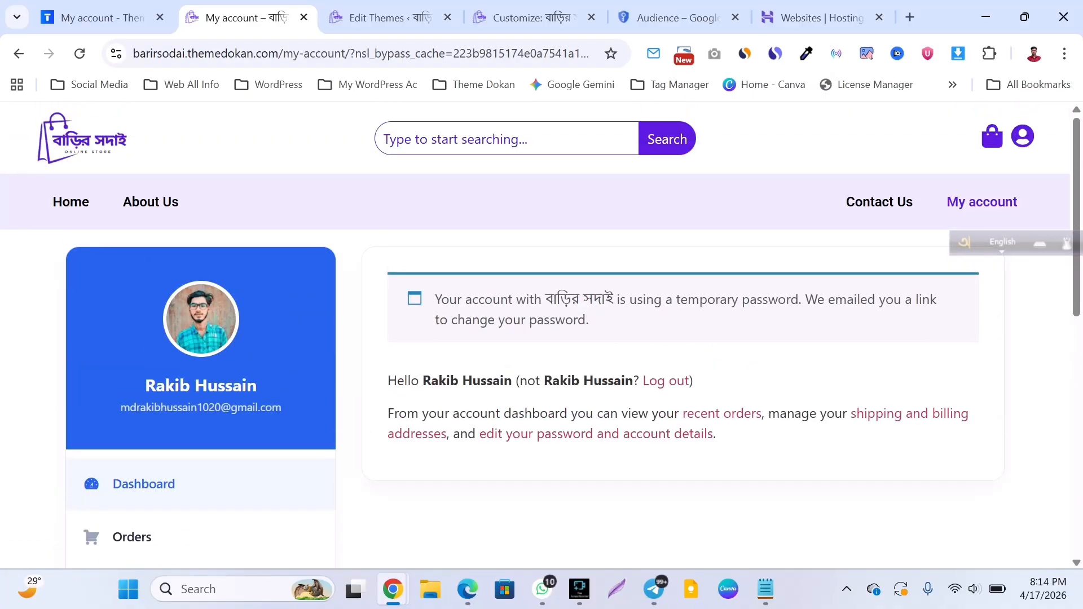
scroll(170, 366, down, 3)
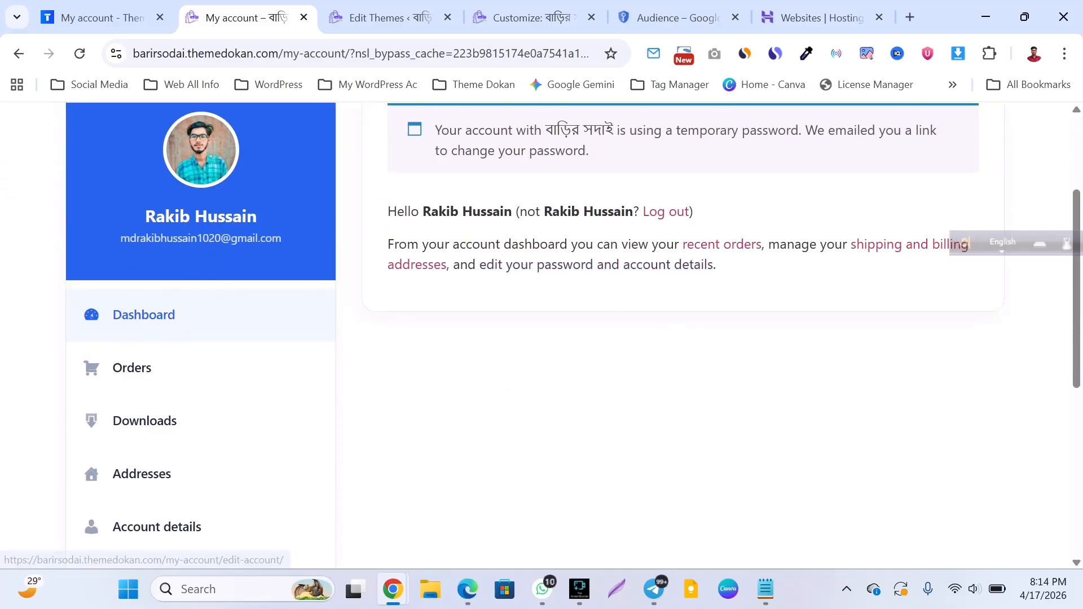
scroll(147, 429, up, 1)
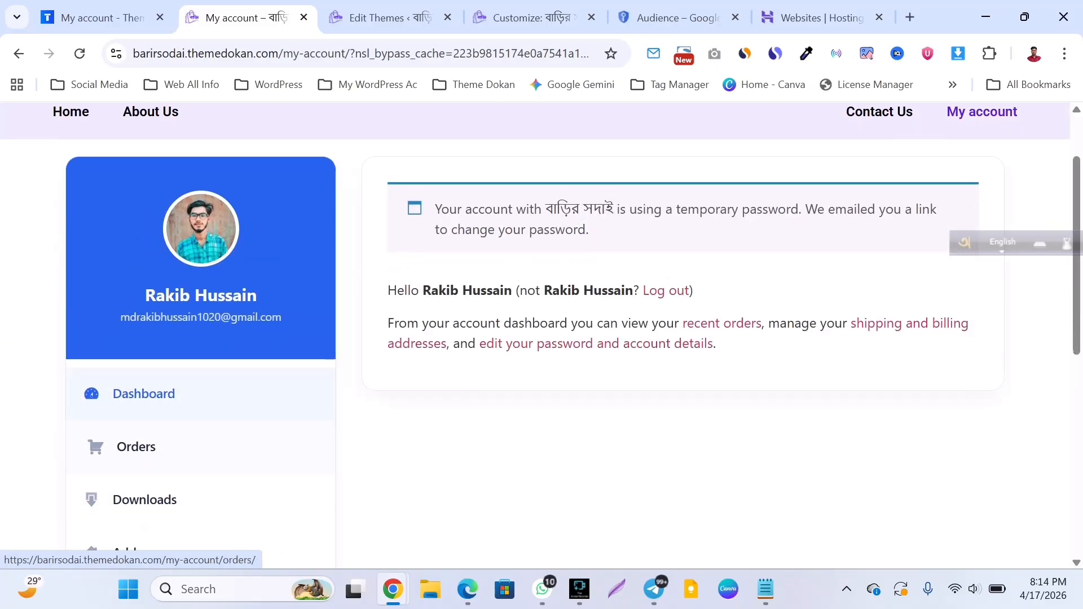
scroll(147, 428, up, 1)
scroll(147, 395, down, 3)
scroll(149, 336, up, 5)
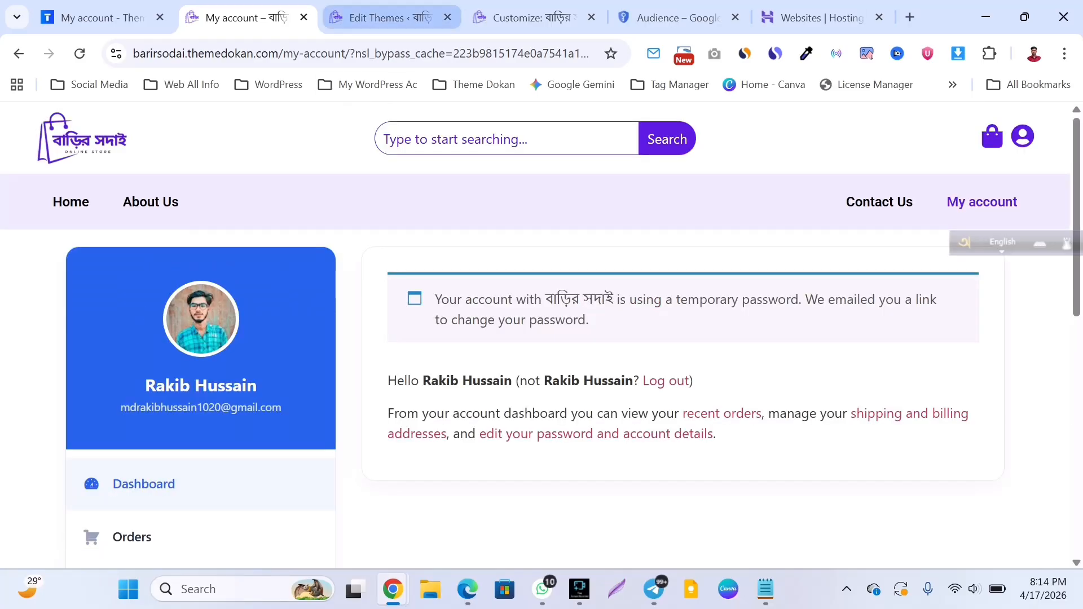
click(531, 18)
click(237, 17)
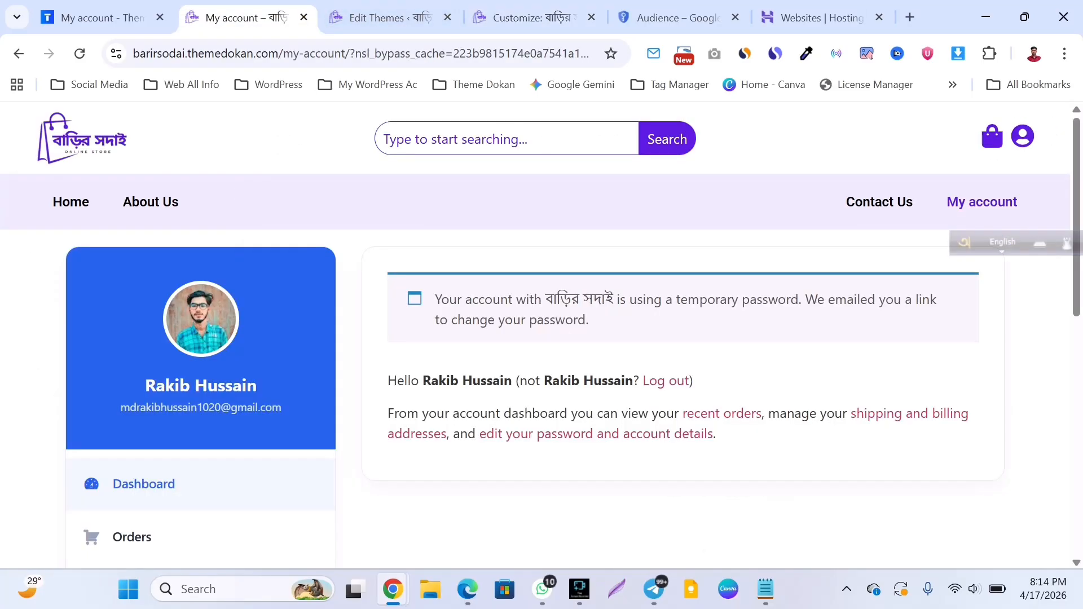